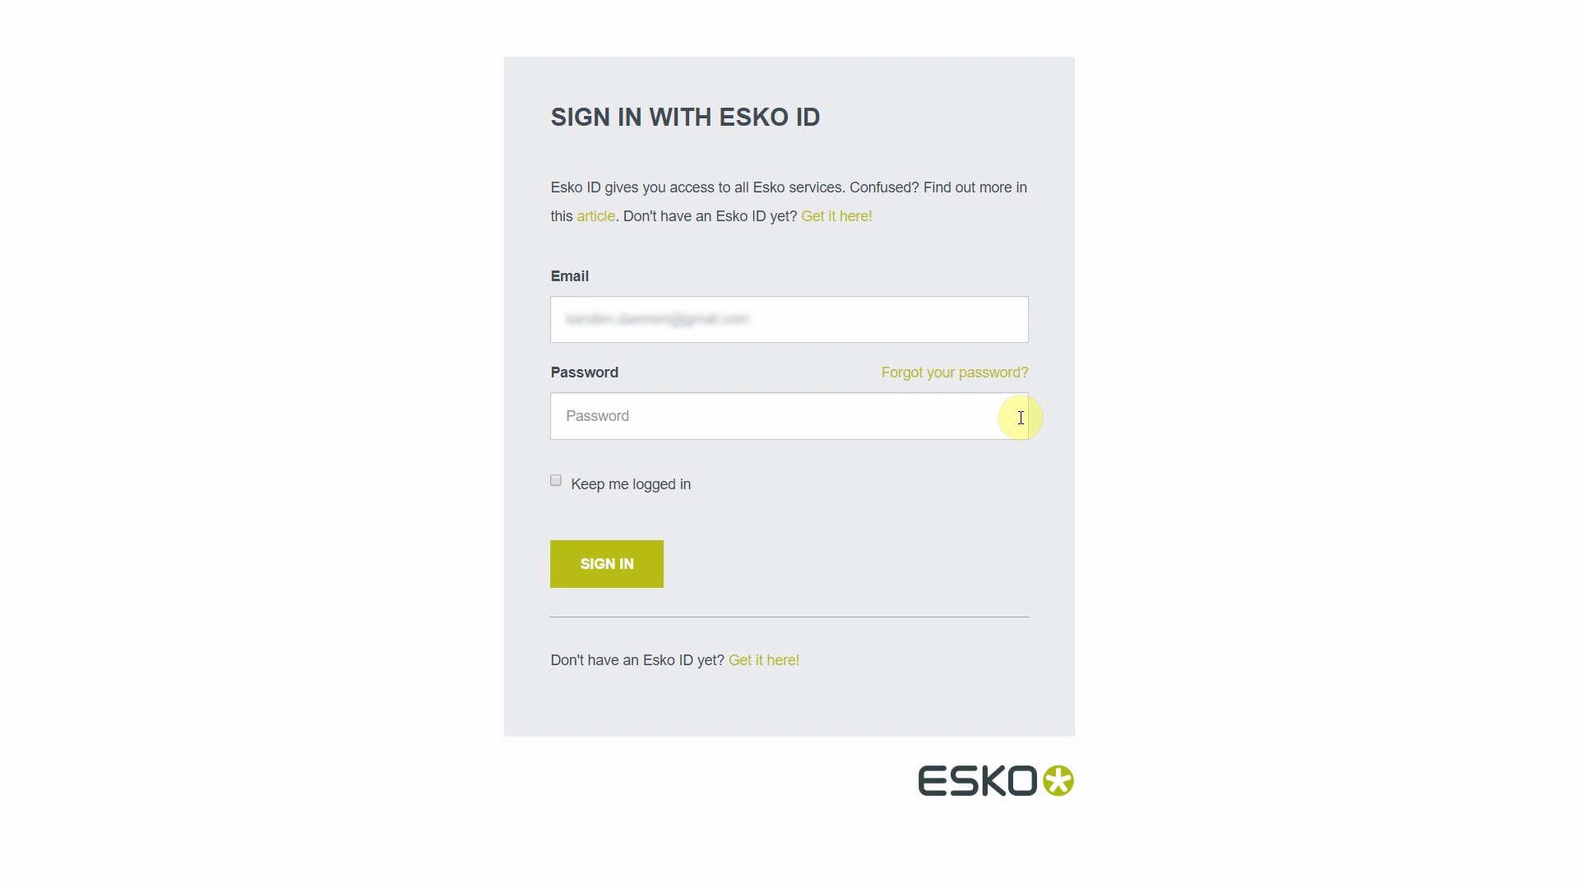
# Sign in with the Esko ID using the saved account password.
pyautogui.click(688, 422)
pyautogui.hotkey('ctrl', 'v')
pyautogui.click(1201, 427)
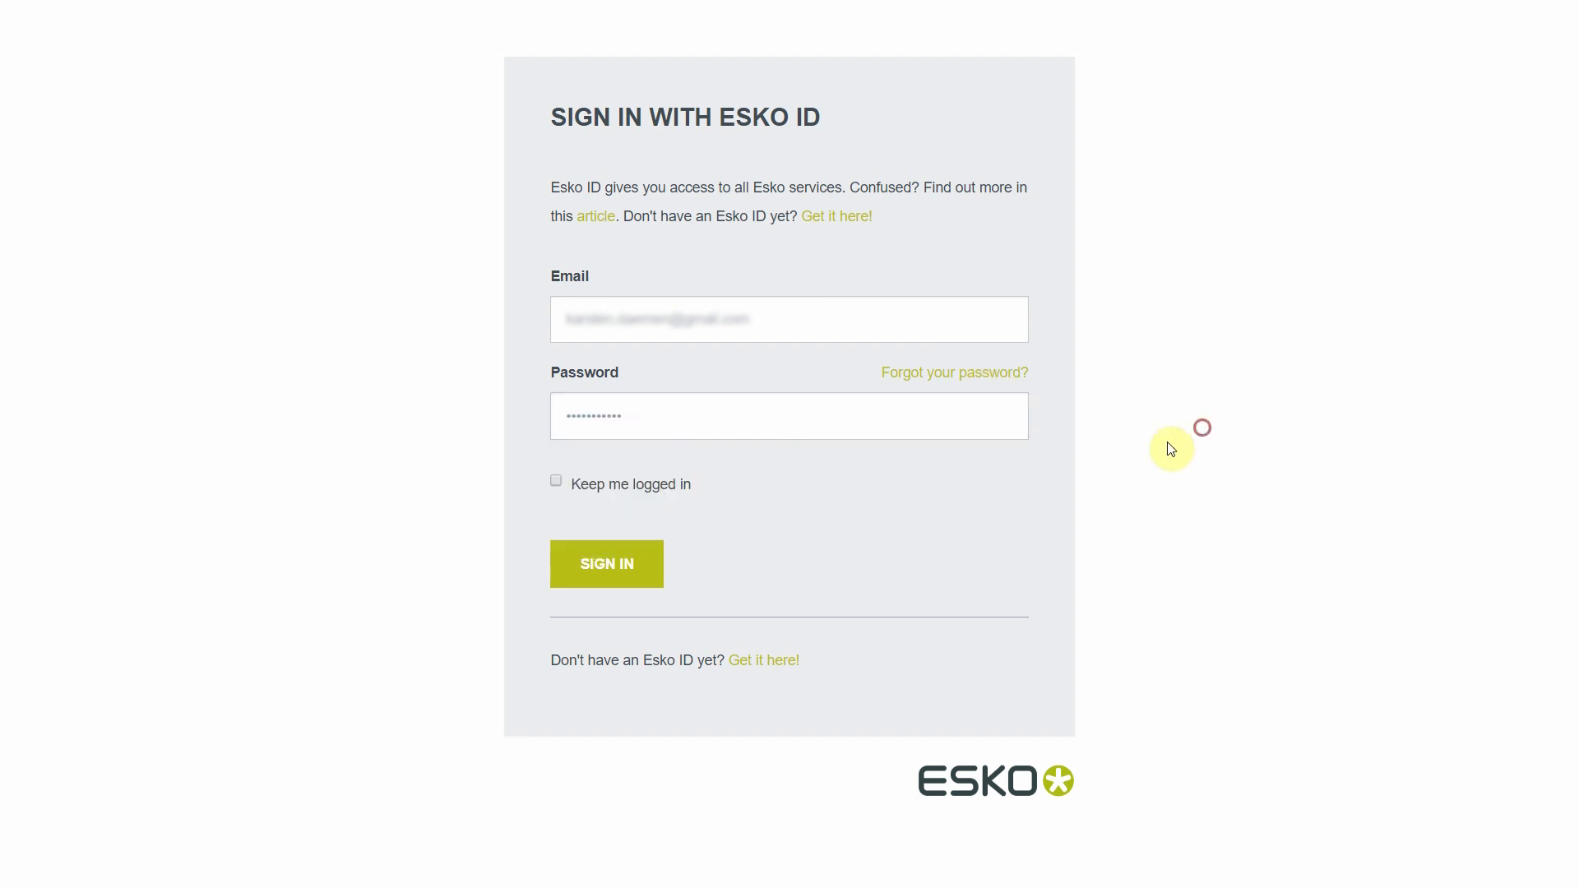
pyautogui.click(590, 558)
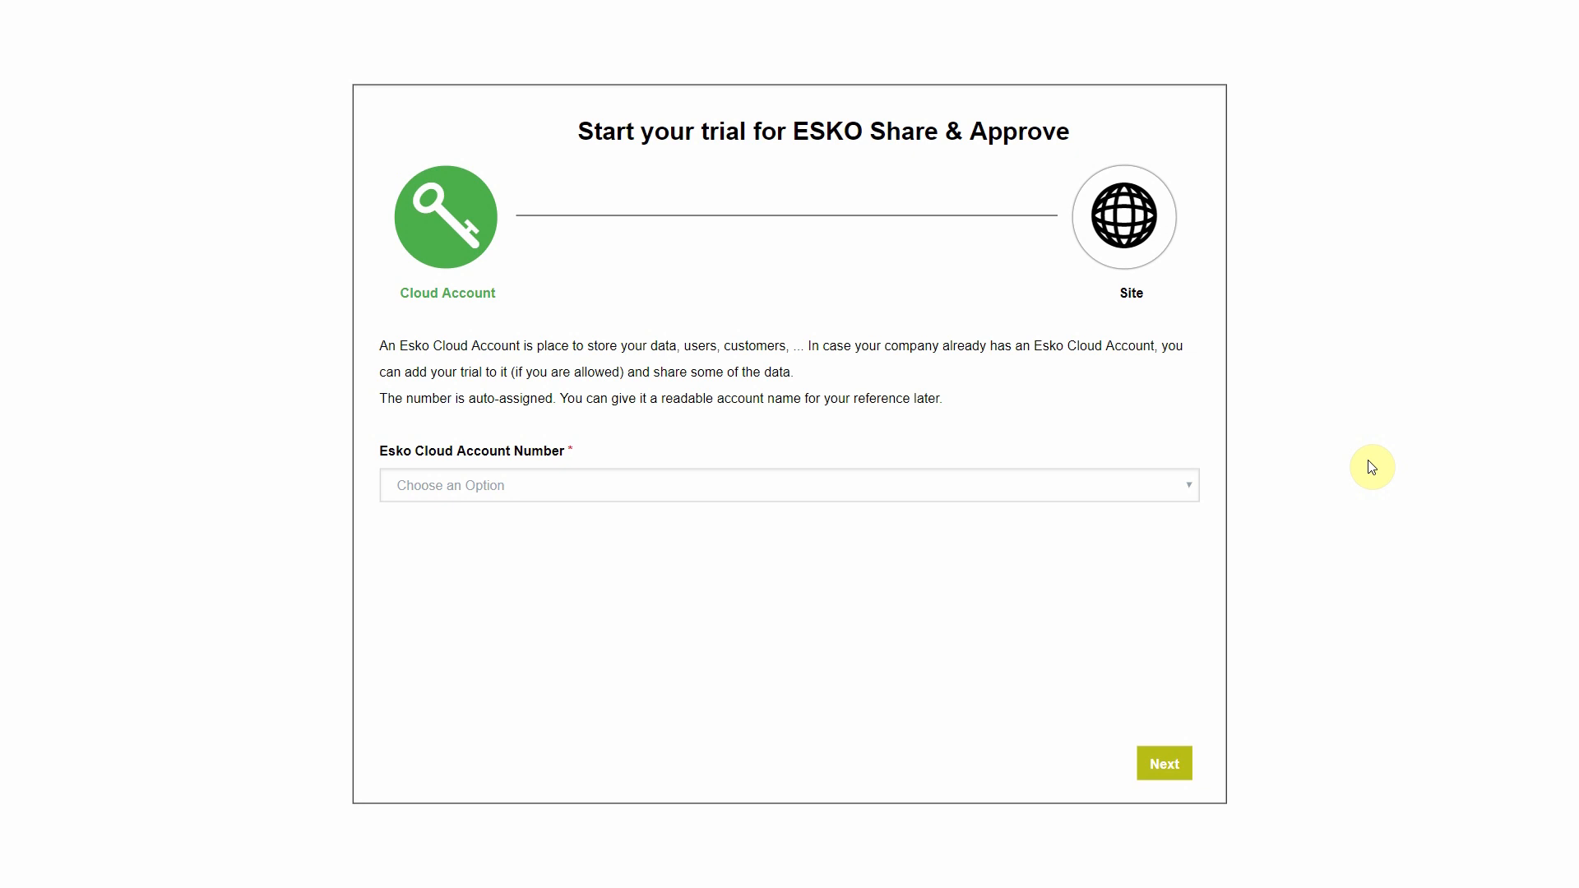
# Create a new cloud account number with account name 'Super Graphics NV' and continue.
pyautogui.click(847, 490)
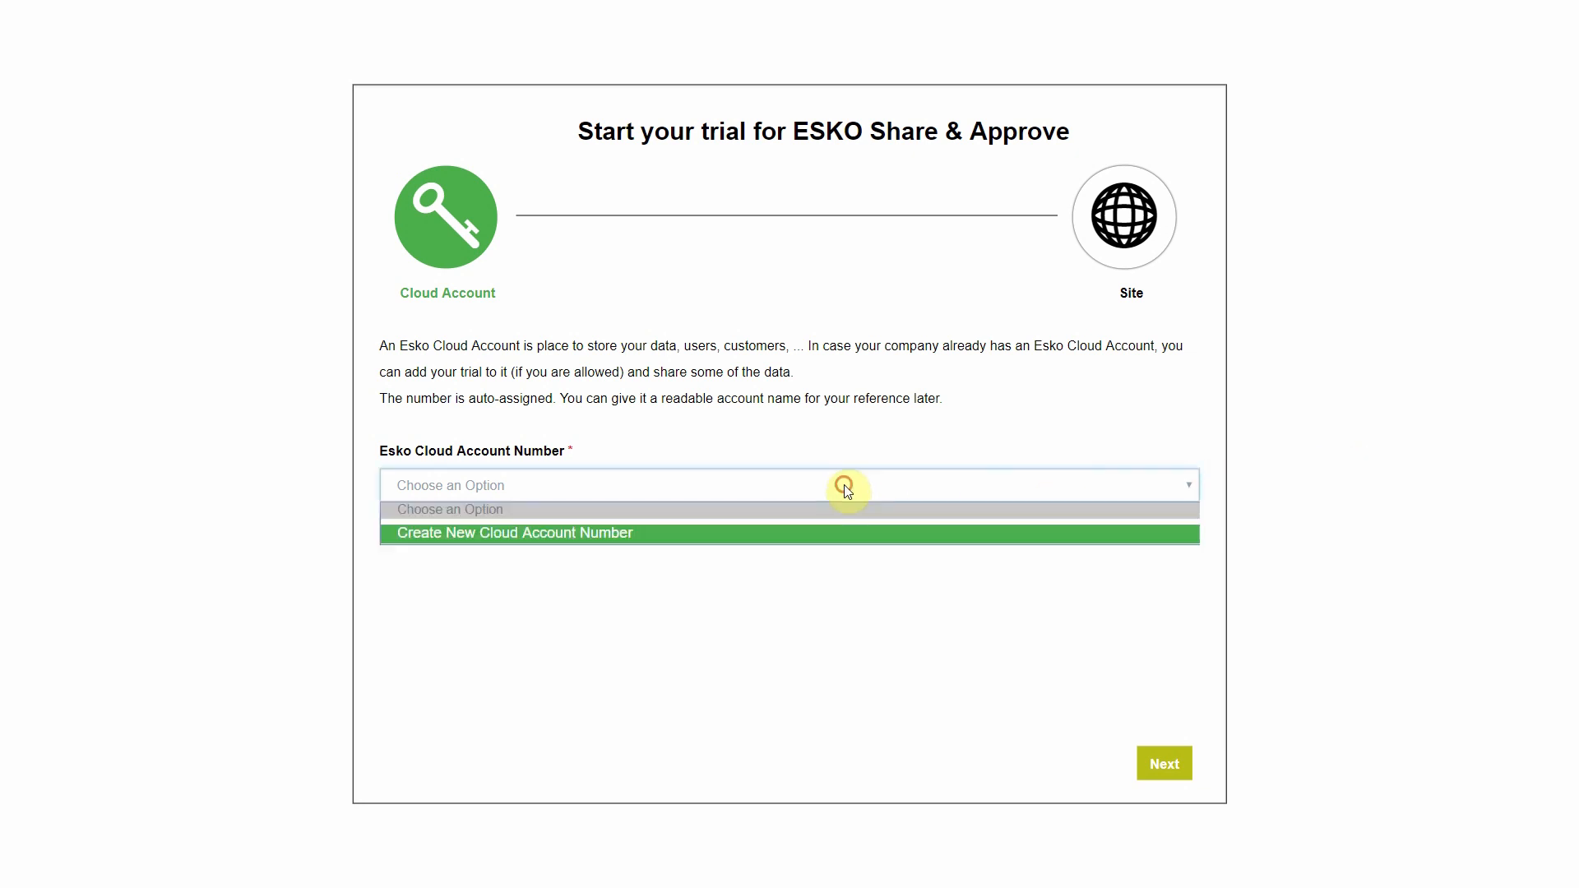
pyautogui.click(814, 533)
pyautogui.write('Su')
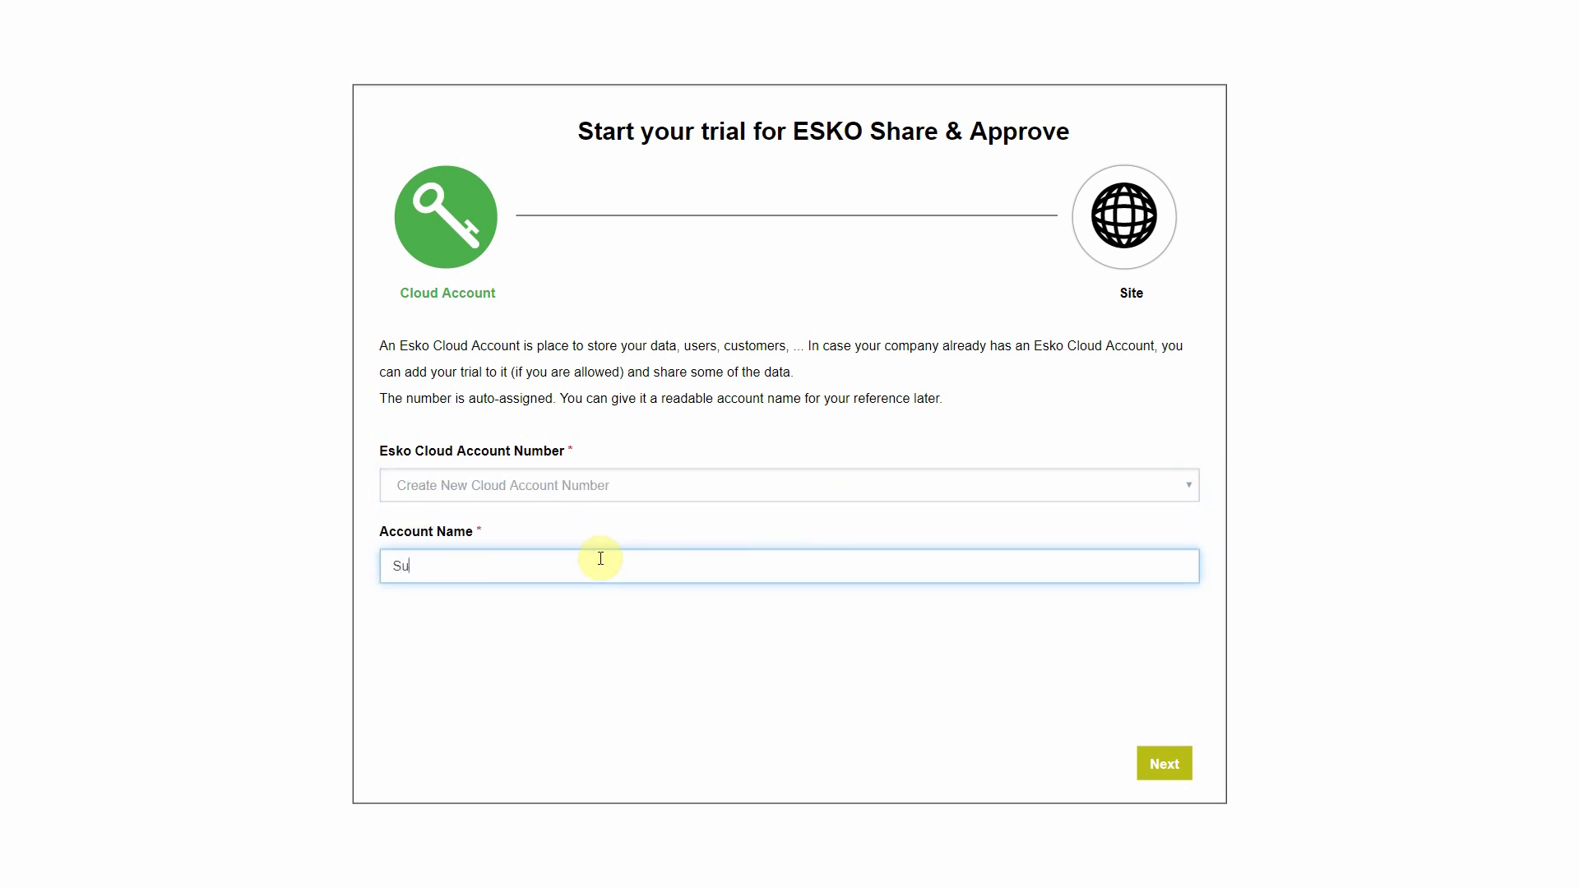
pyautogui.write('per Graphics NV')
pyautogui.click(1164, 766)
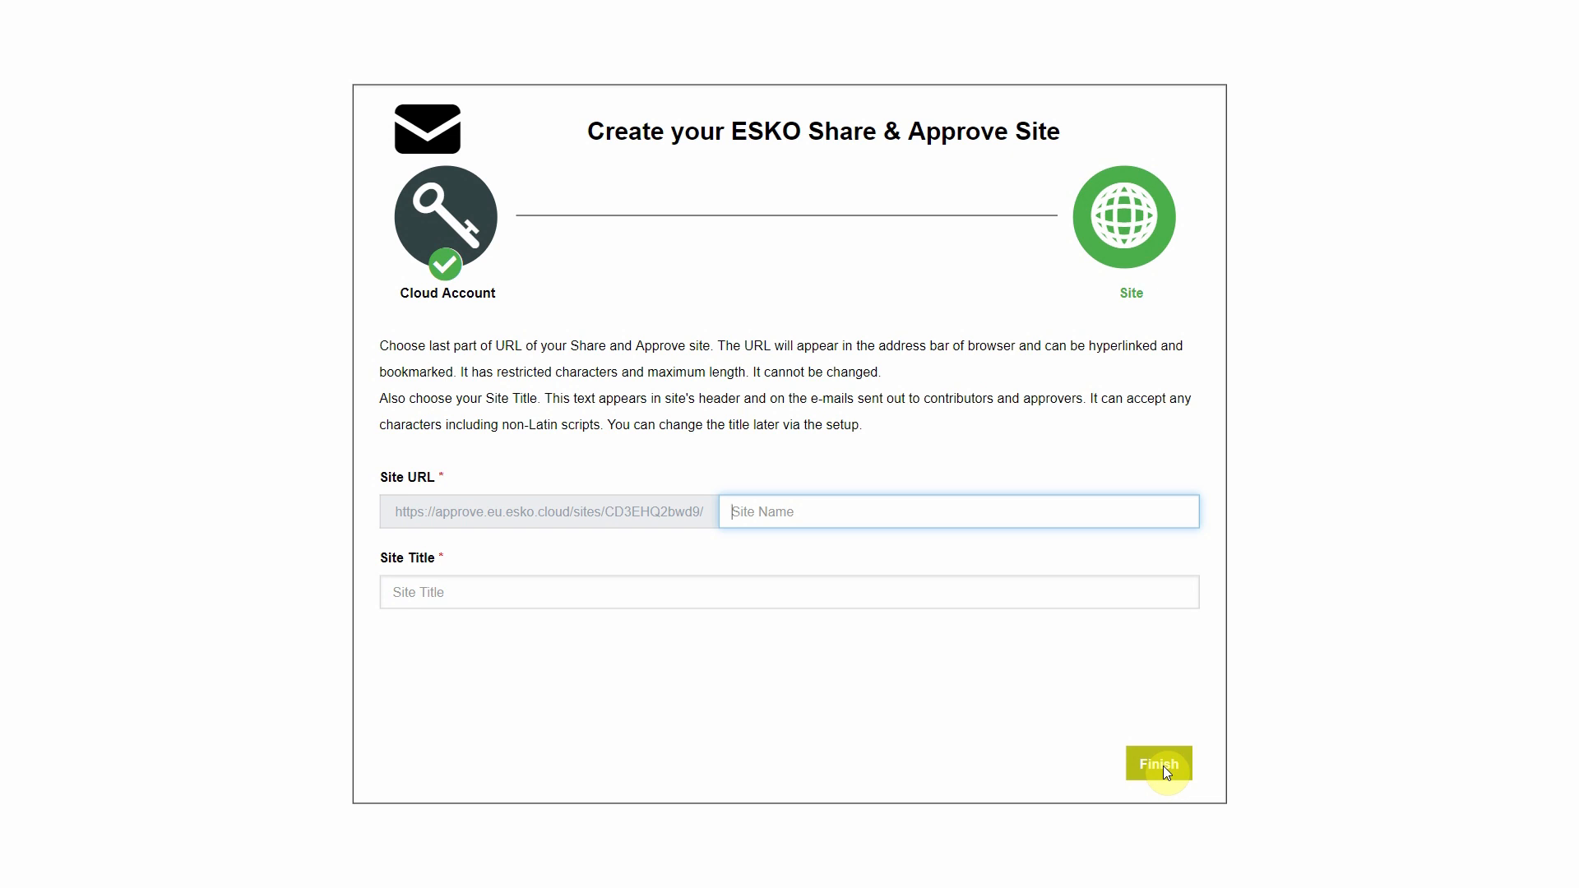
# Enter Site URL 'SuperGraphics' and Site Title 'Super Graphics', then finish creating the site.
pyautogui.write('SuperGraphics')
pyautogui.click(639, 578)
pyautogui.write('Super Graphics')
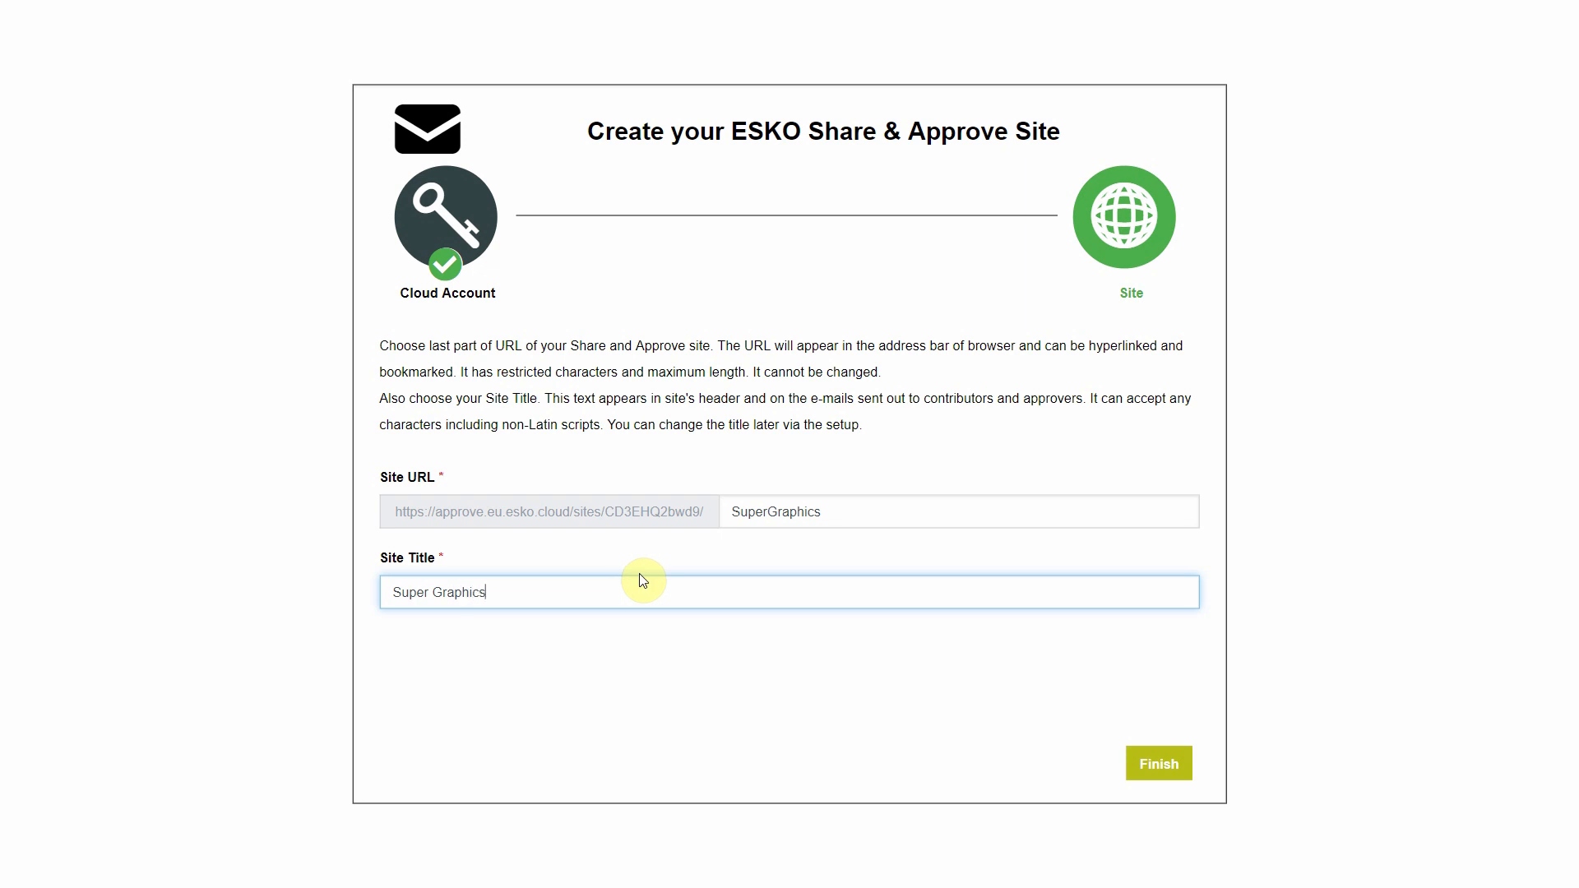
pyautogui.click(847, 735)
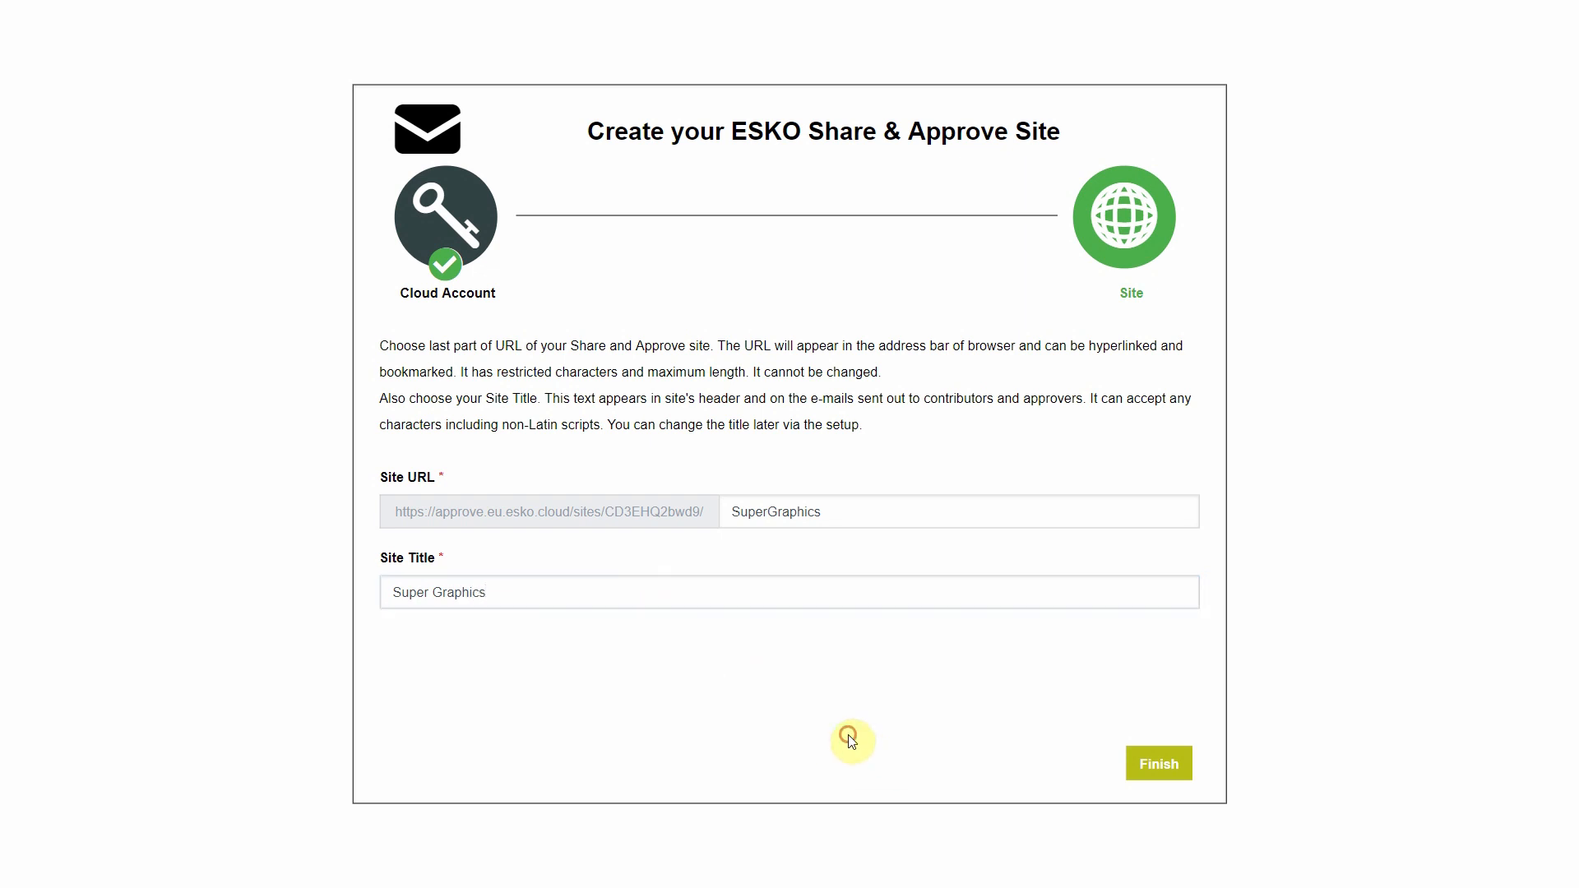
pyautogui.click(1157, 773)
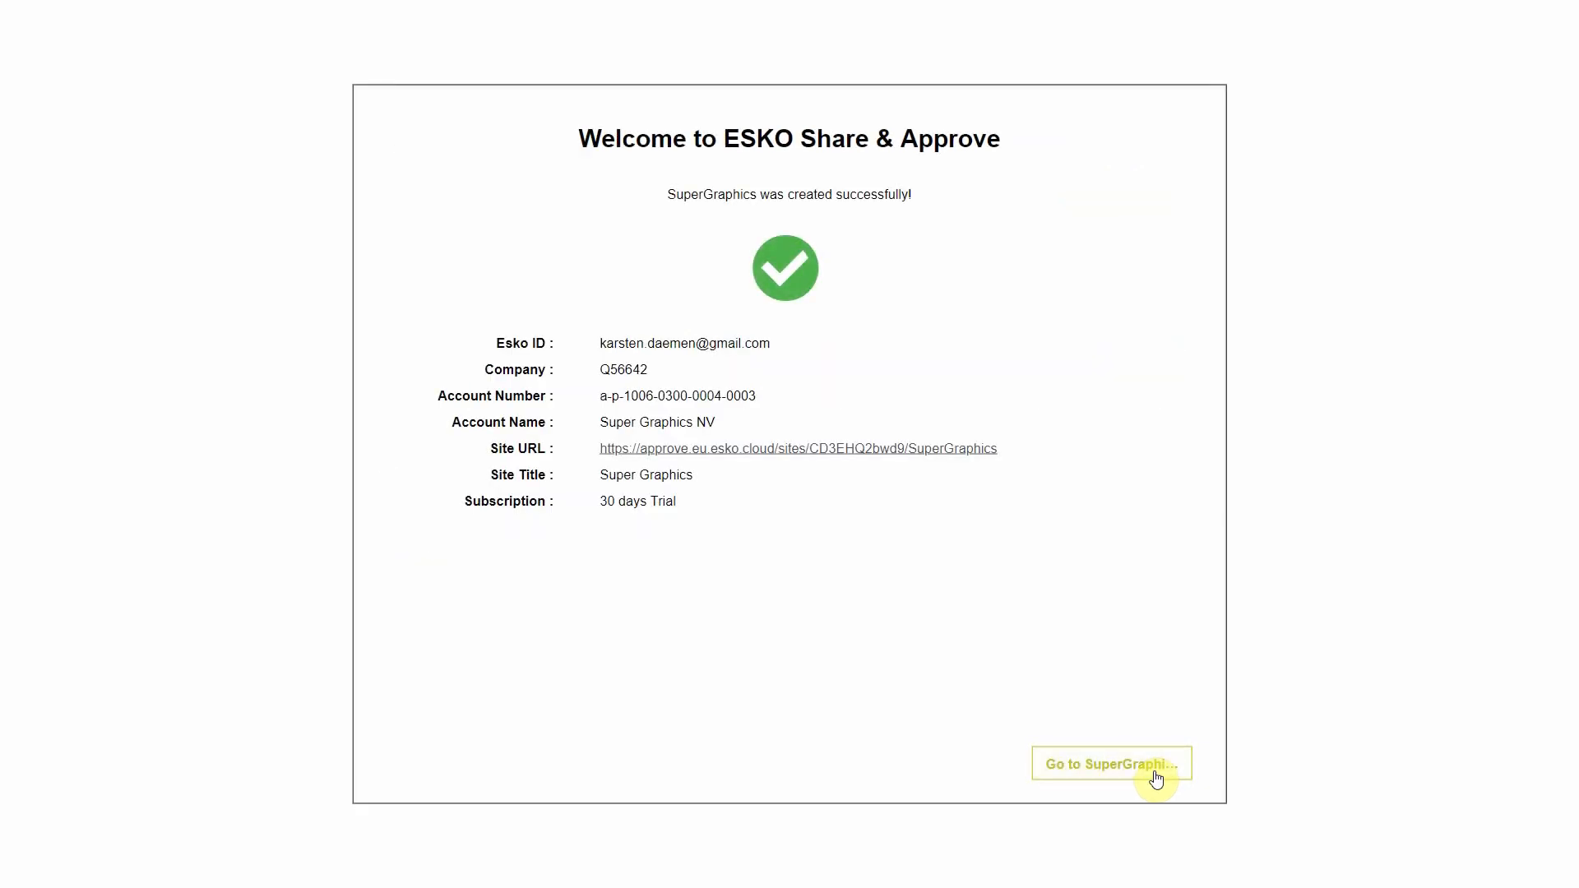
# Go to the SuperGraphics site and drag winelabel.pdf from File Explorer into its documents.
pyautogui.click(1106, 771)
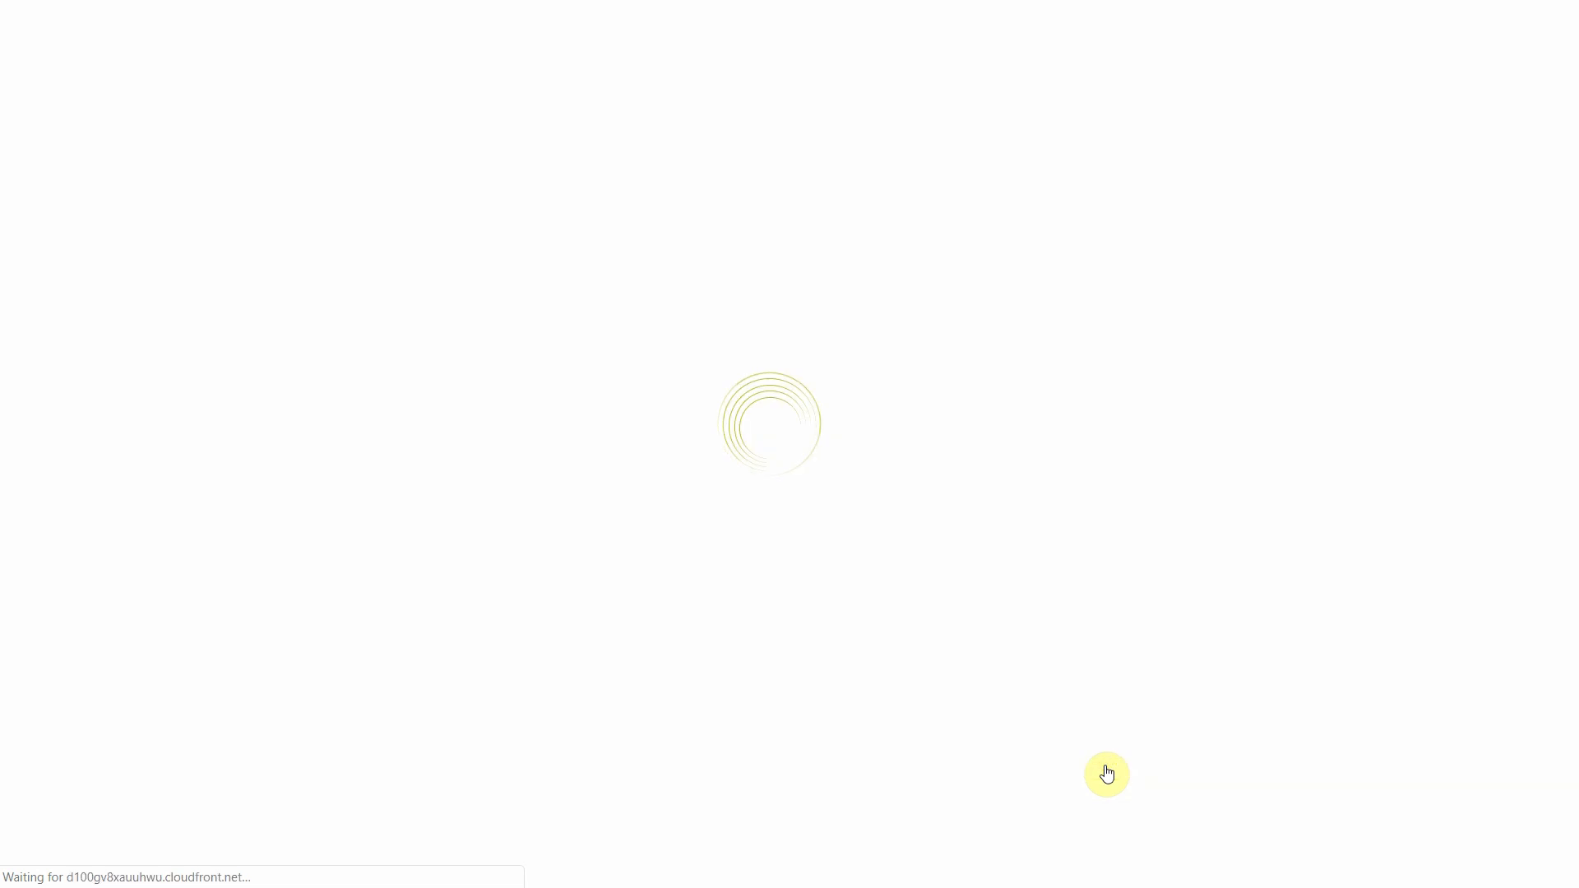
pyautogui.hotkey('alt', 'Tab')
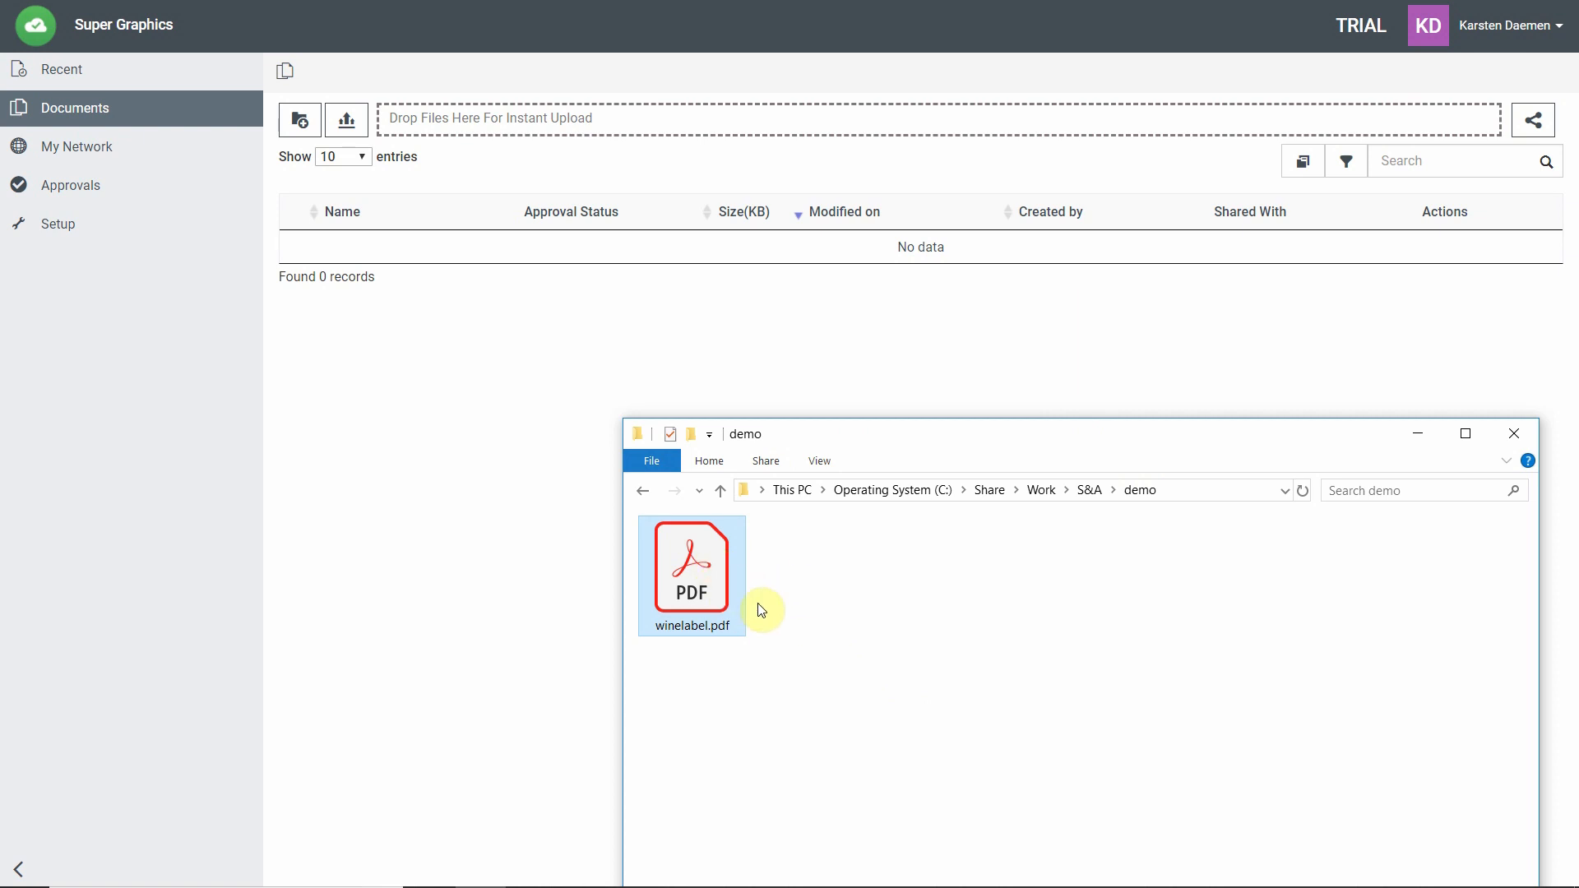
pyautogui.moveTo(719, 585)
pyautogui.mouseDown()
pyautogui.moveTo(530, 402)
pyautogui.moveTo(450, 355)
pyautogui.mouseUp()
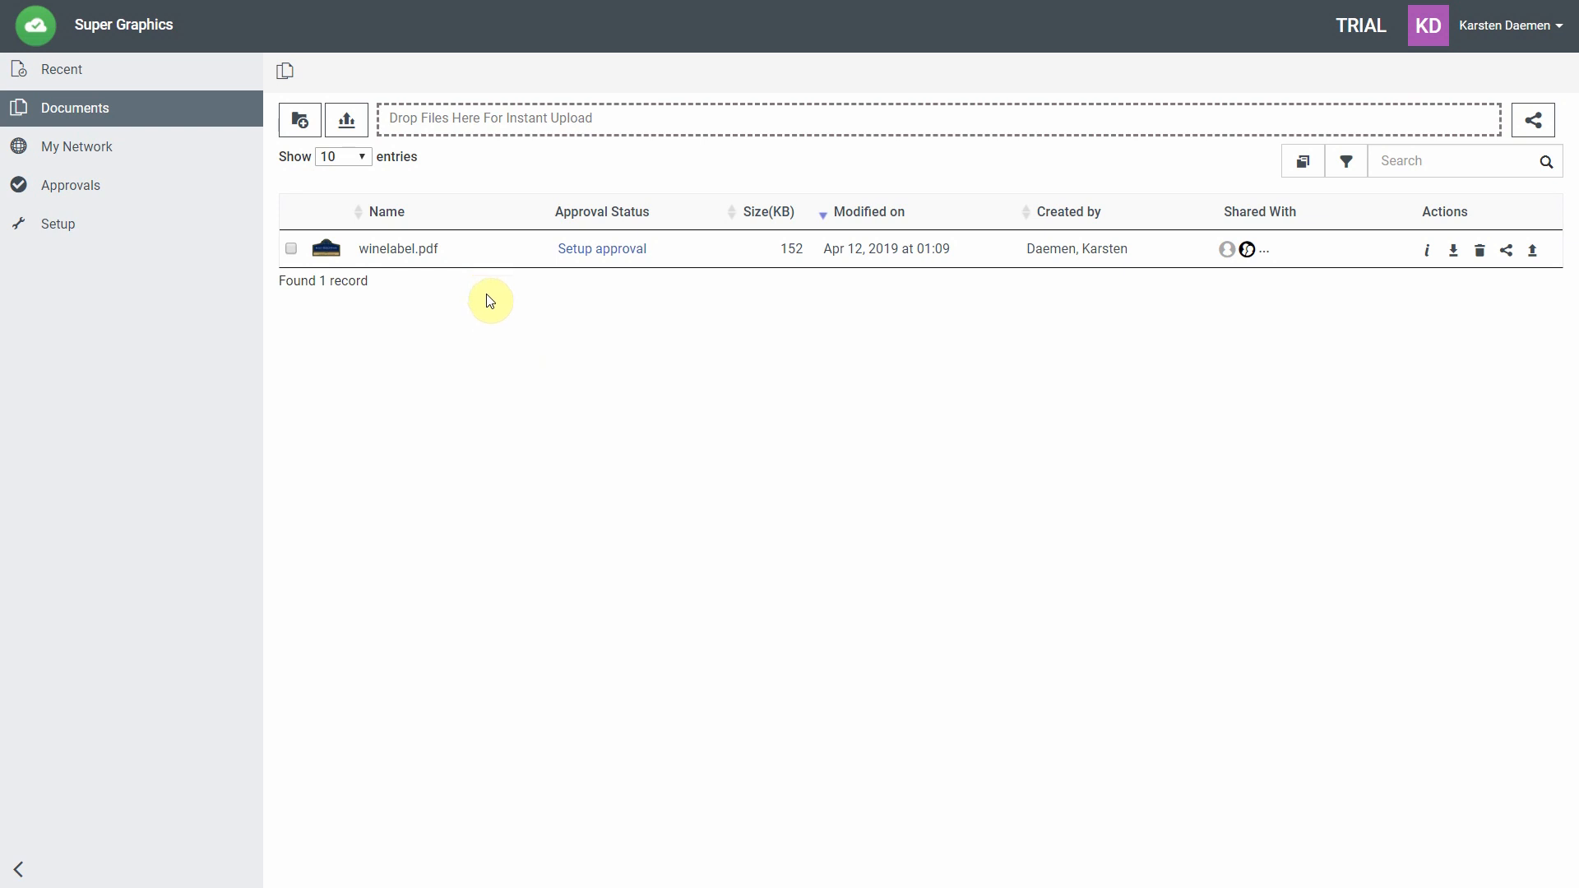
# Set up approval on winelabel.pdf, inviting a new user as approver by their e-mail address.
pyautogui.click(609, 254)
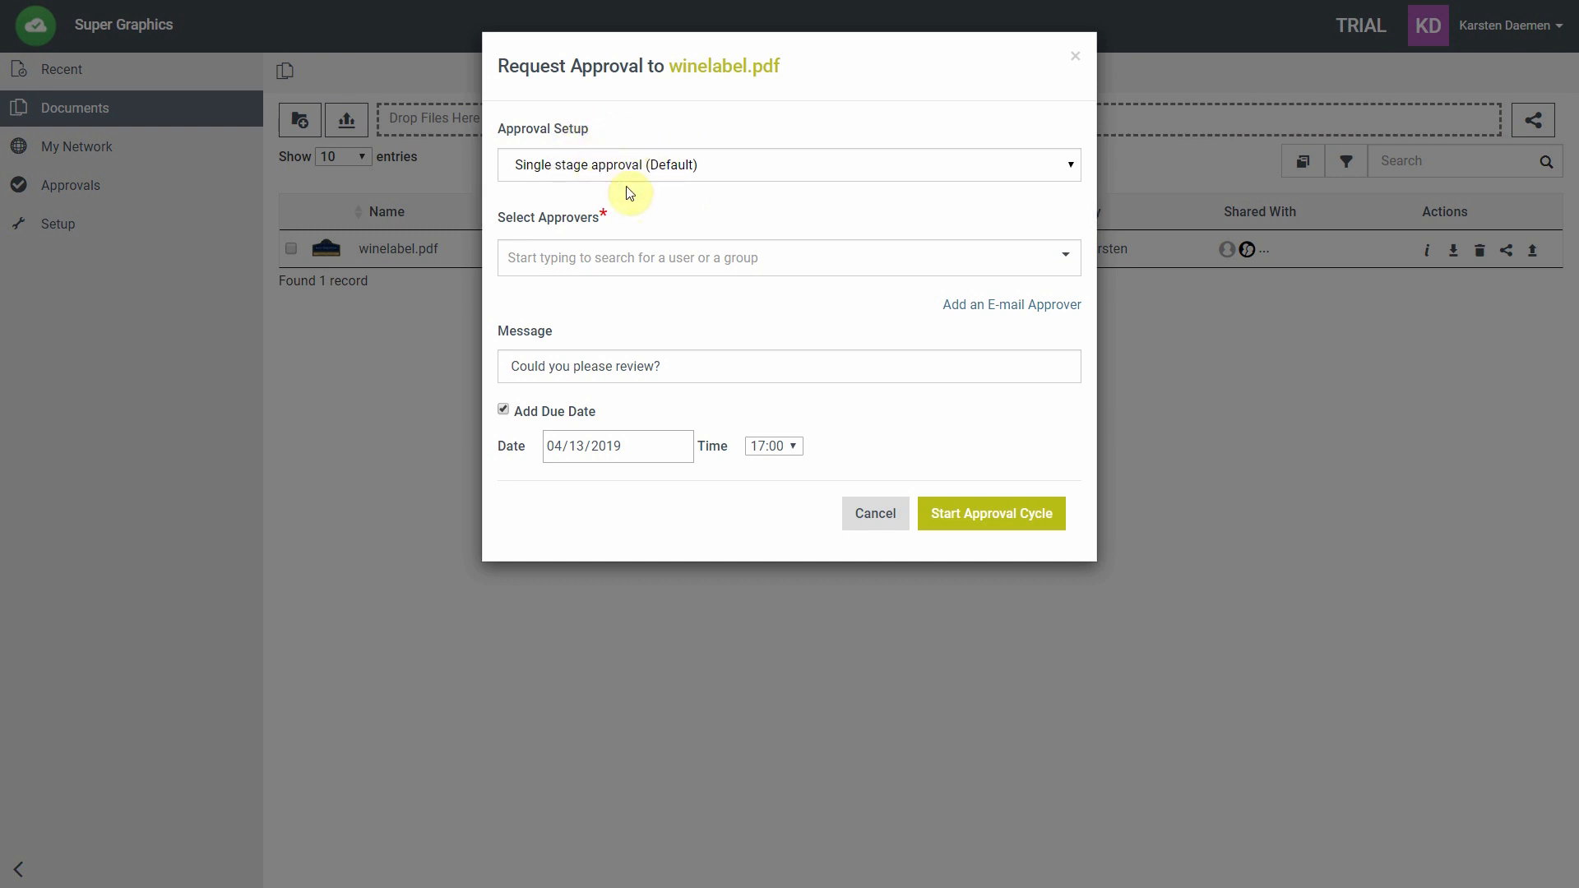
pyautogui.click(549, 257)
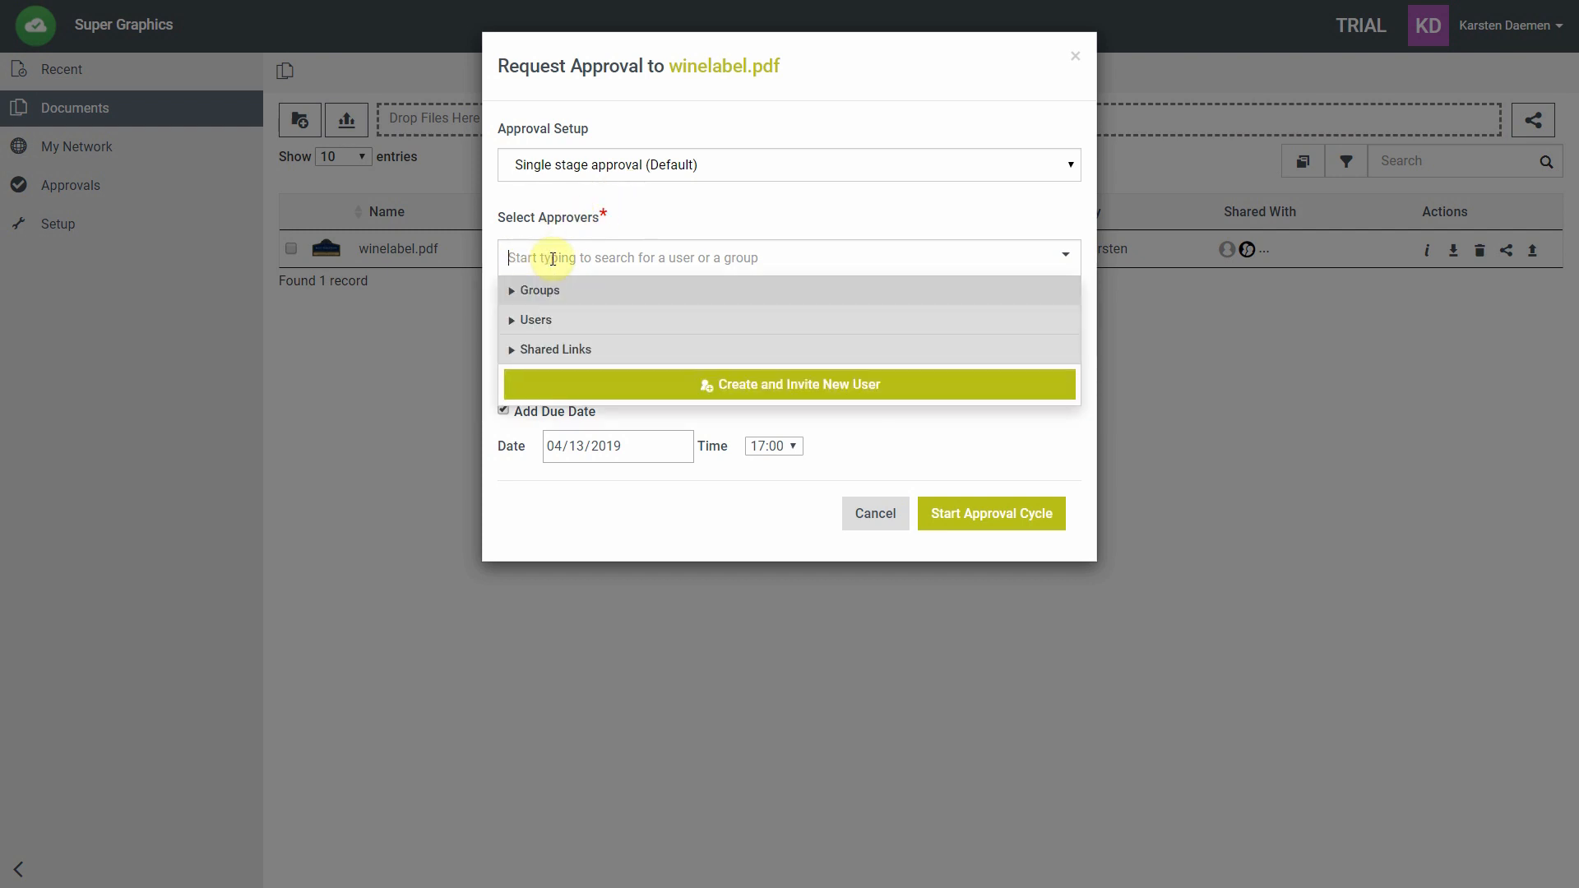
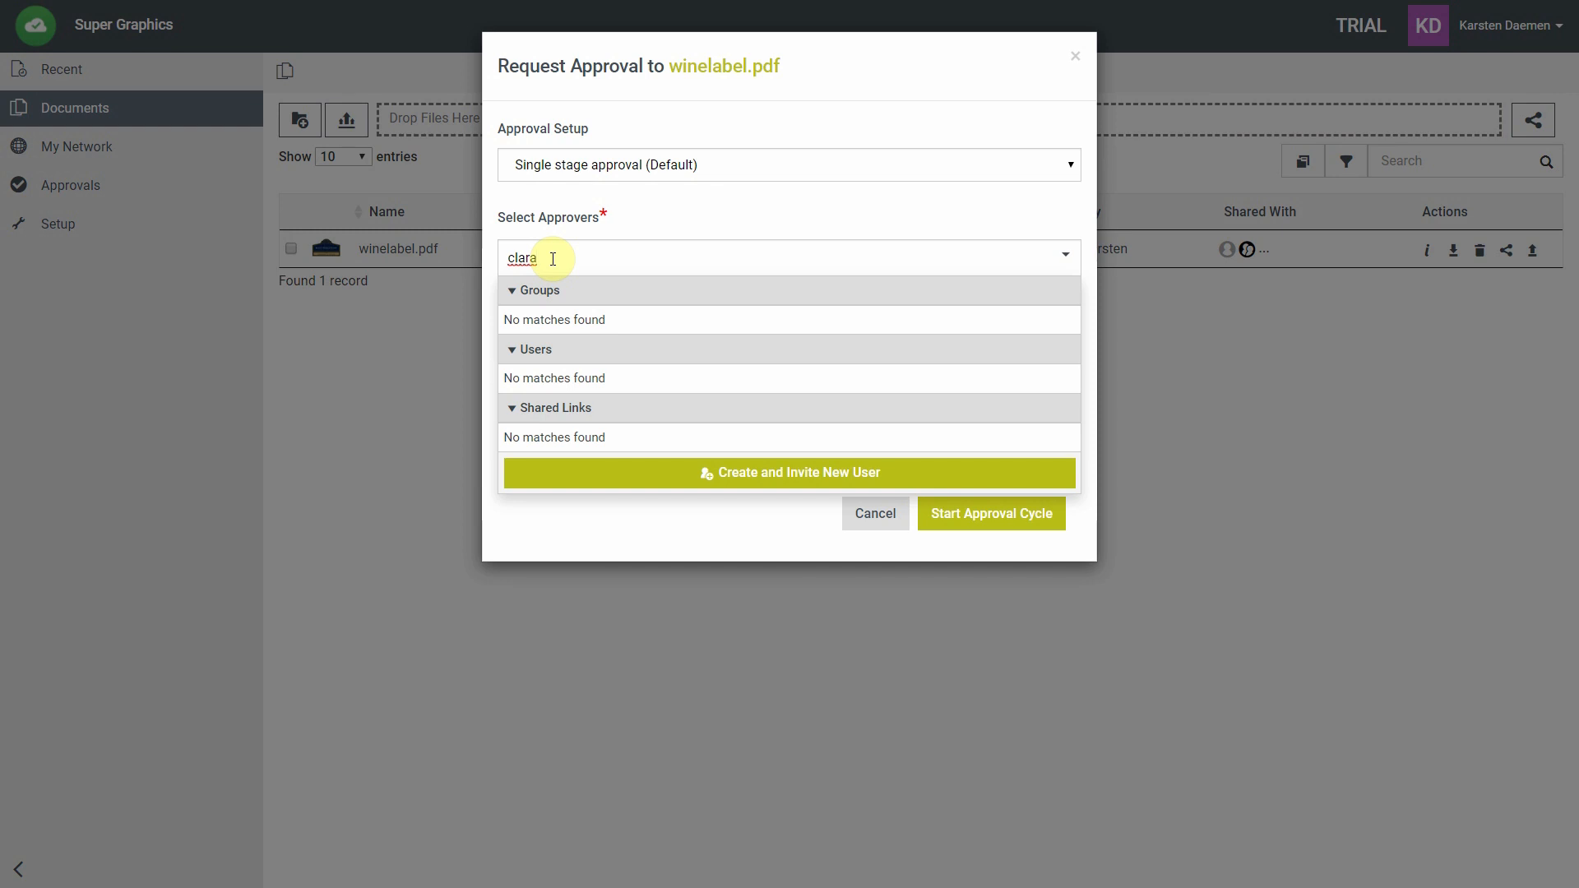
pyautogui.click(694, 470)
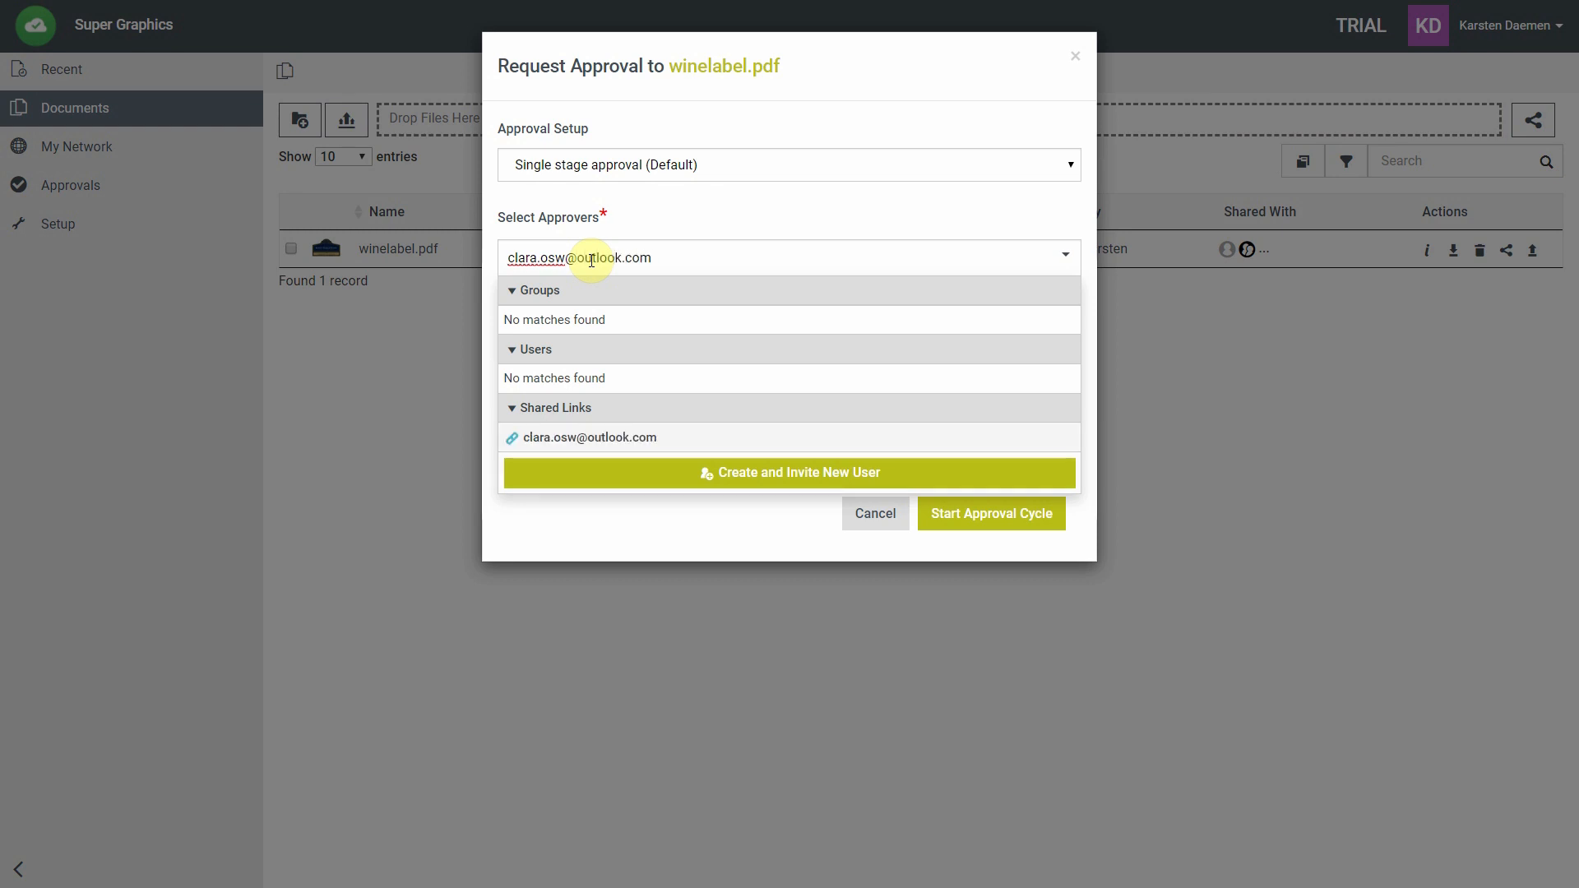
pyautogui.click(625, 438)
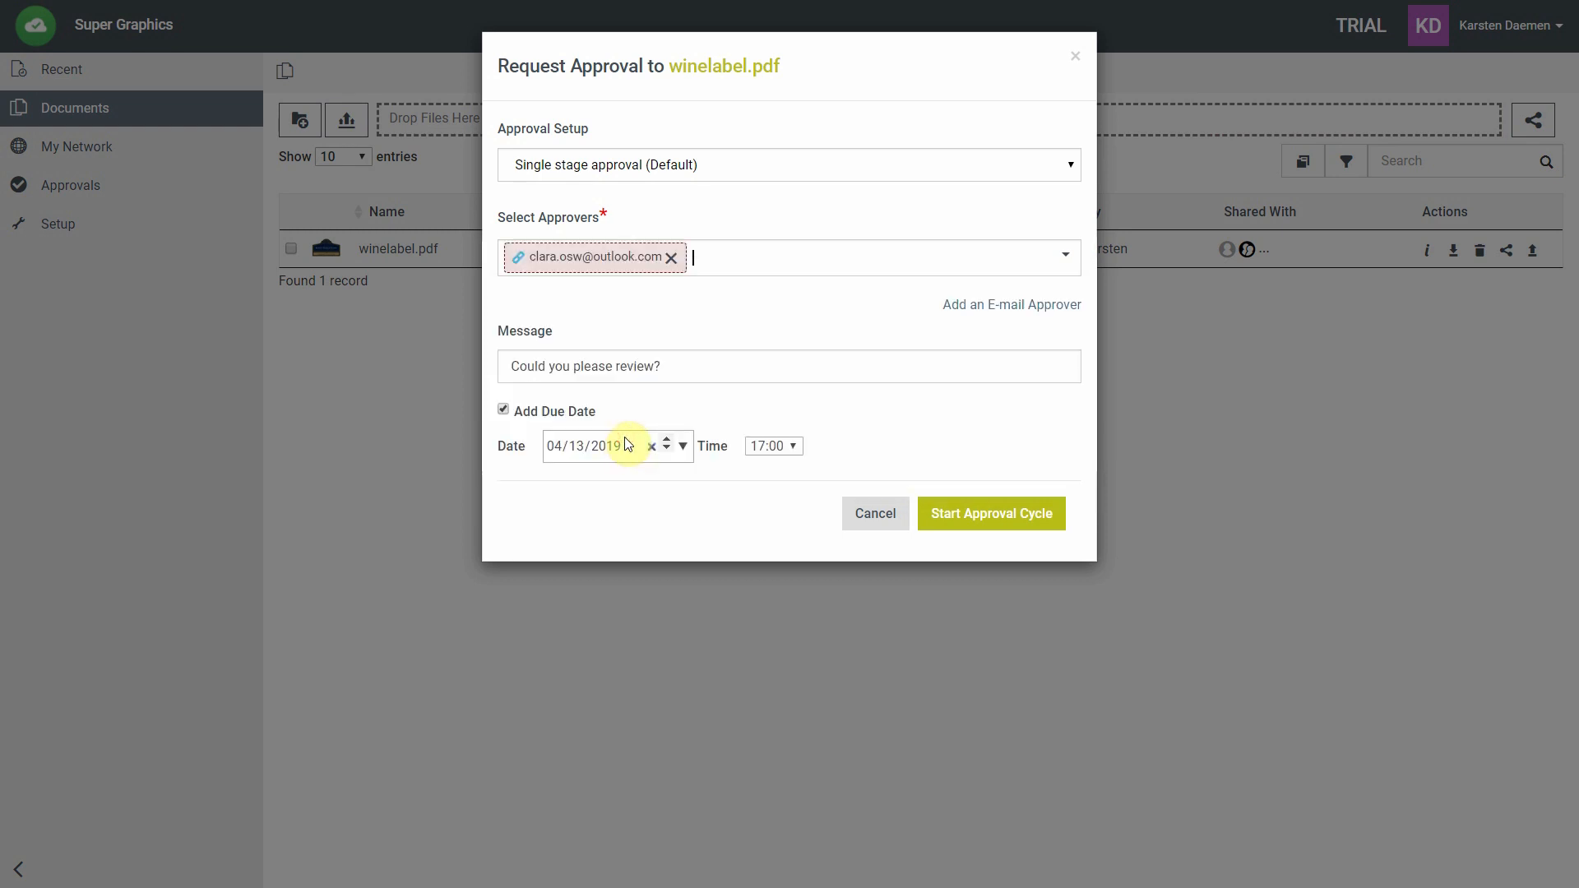
# Select the review request message, start the approval cycle and acknowledge the confirmation.
pyautogui.click(717, 365)
pyautogui.moveTo(717, 365); pyautogui.dragTo(488, 372)
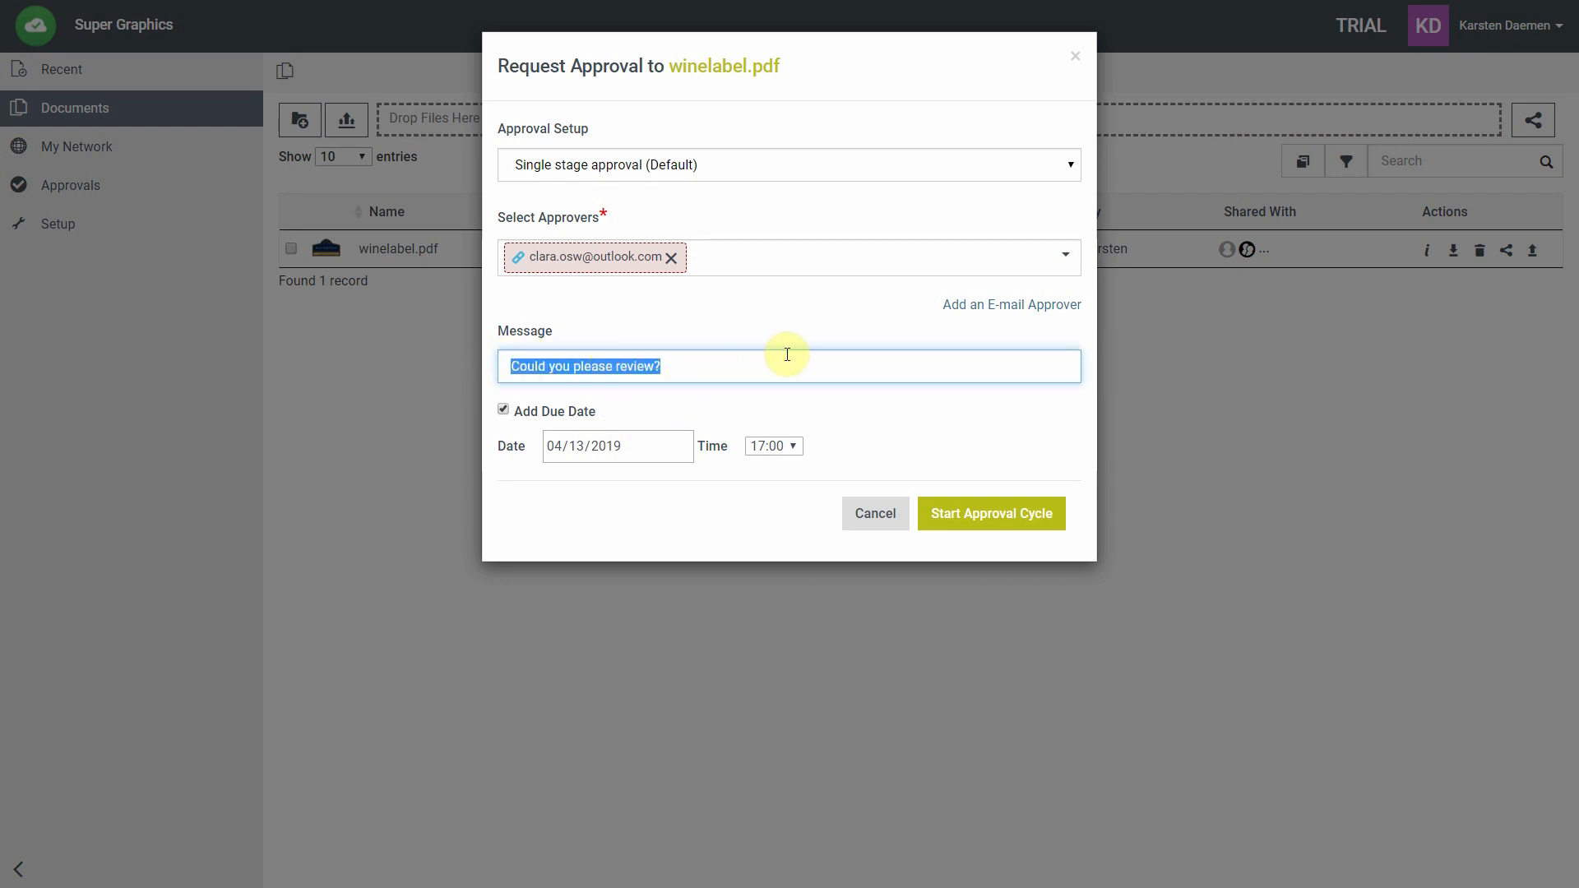
pyautogui.click(974, 518)
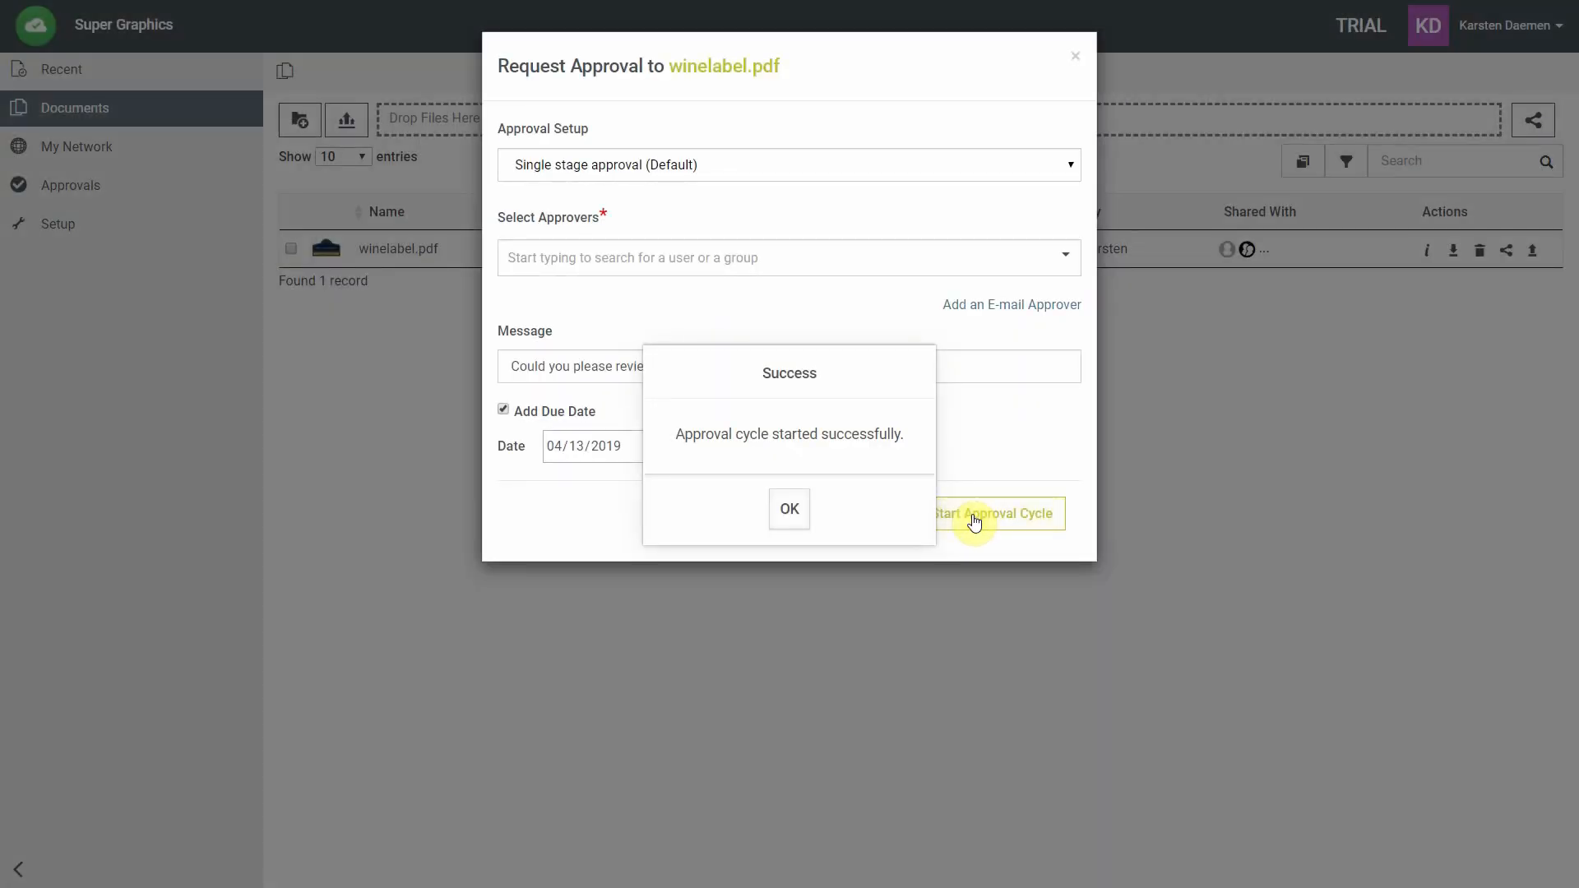
pyautogui.click(790, 511)
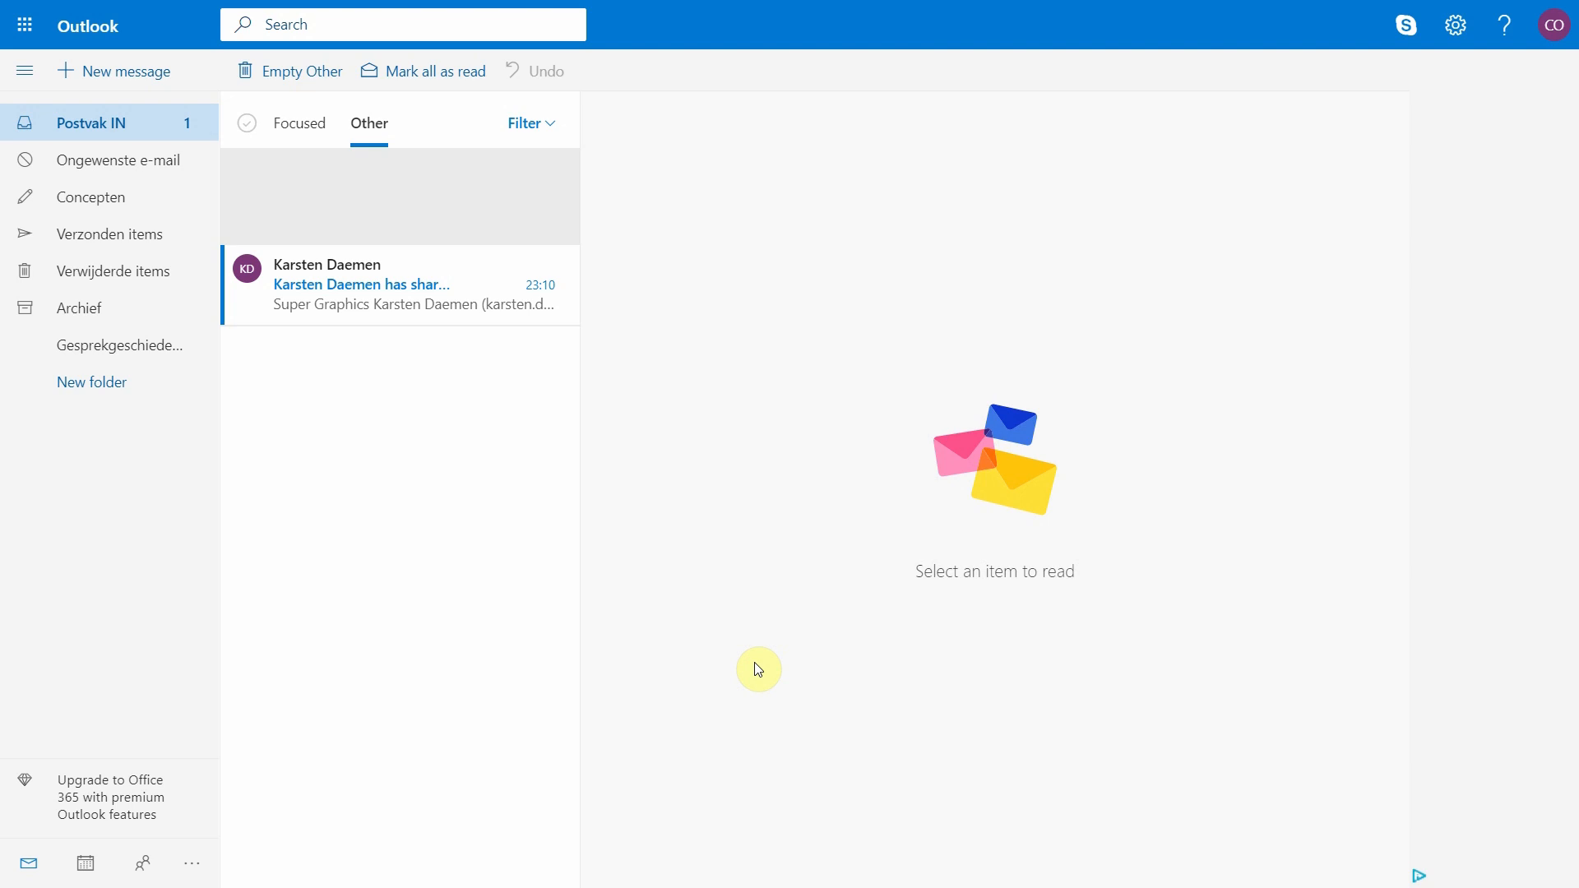
# Open the shared-document notification e-mail for winelabel.pdf in the Other inbox.
pyautogui.click(430, 315)
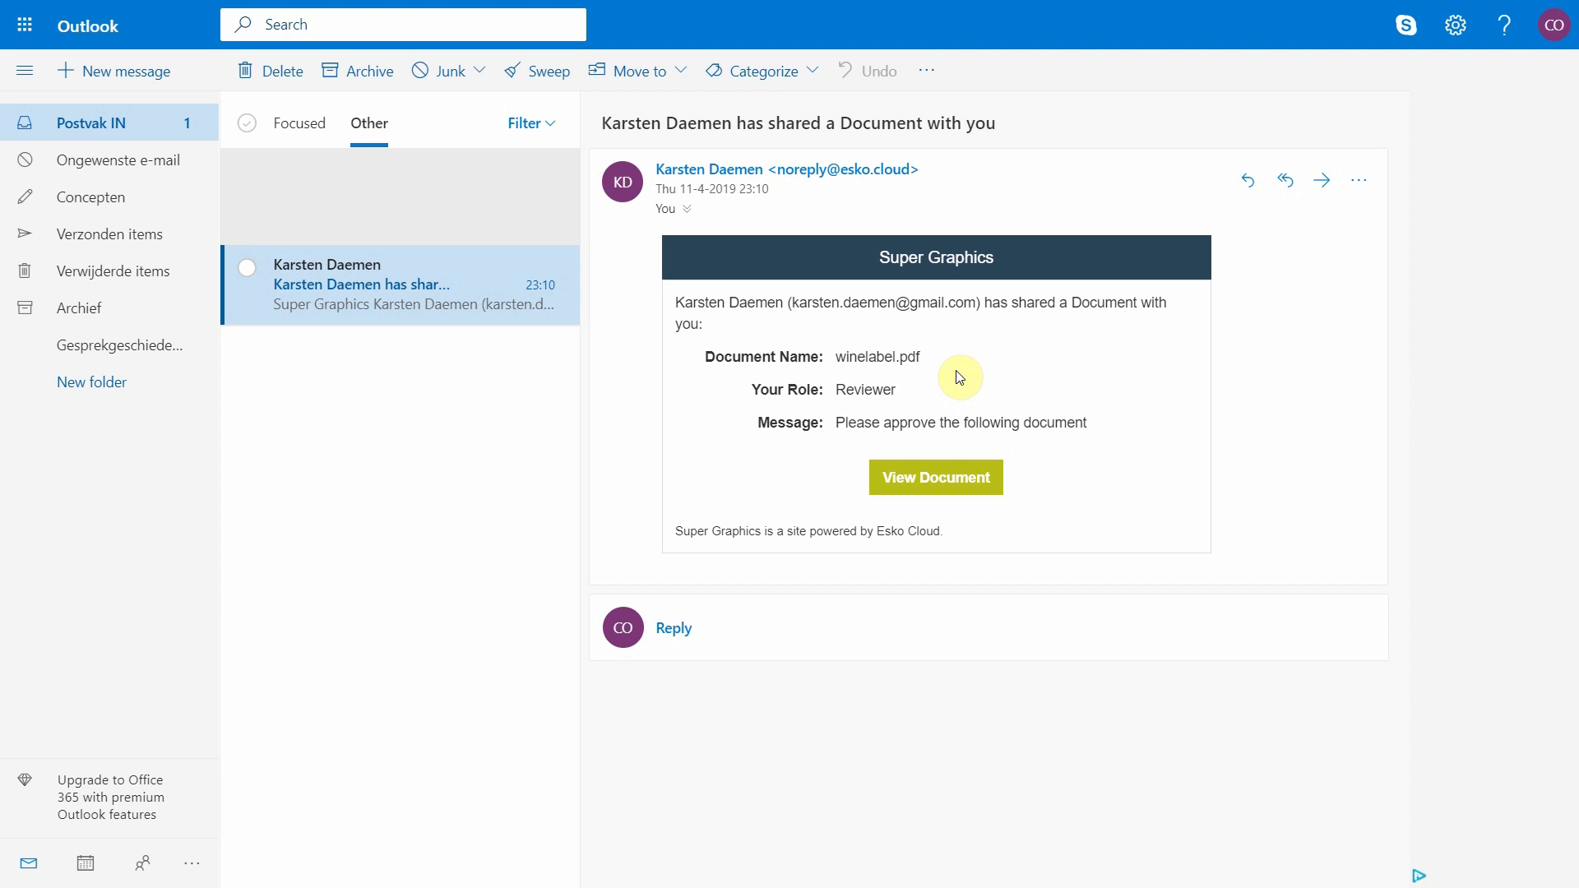
# Box FOUNDED 1797 with the saved comment 'This should be bigger.', then show the channels.
pyautogui.click(940, 486)
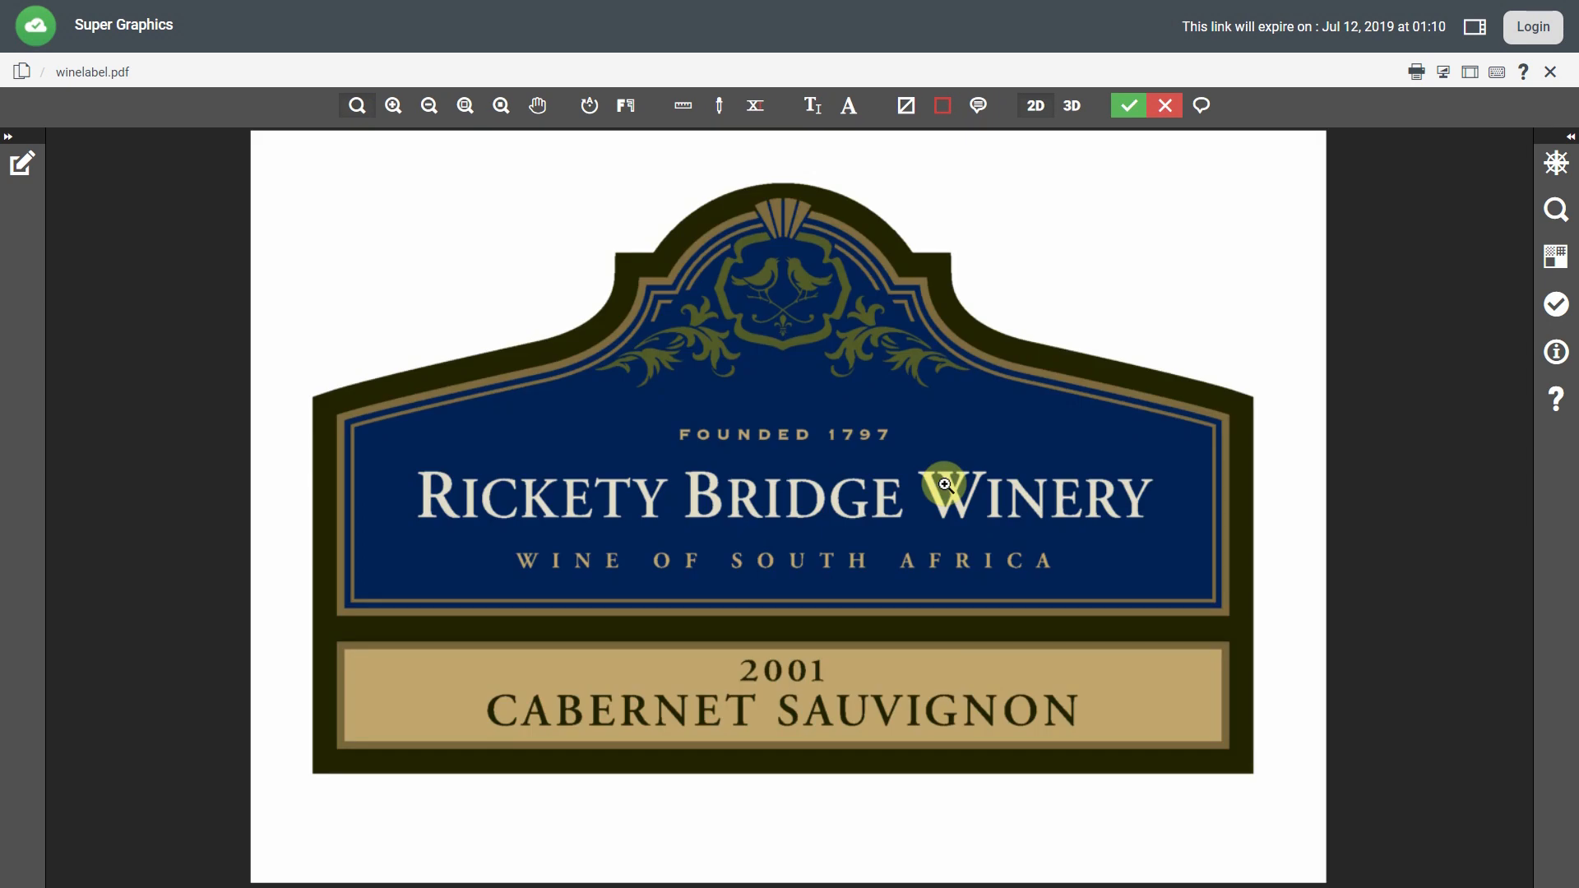
pyautogui.click(942, 105)
pyautogui.moveTo(660, 416); pyautogui.dragTo(920, 449)
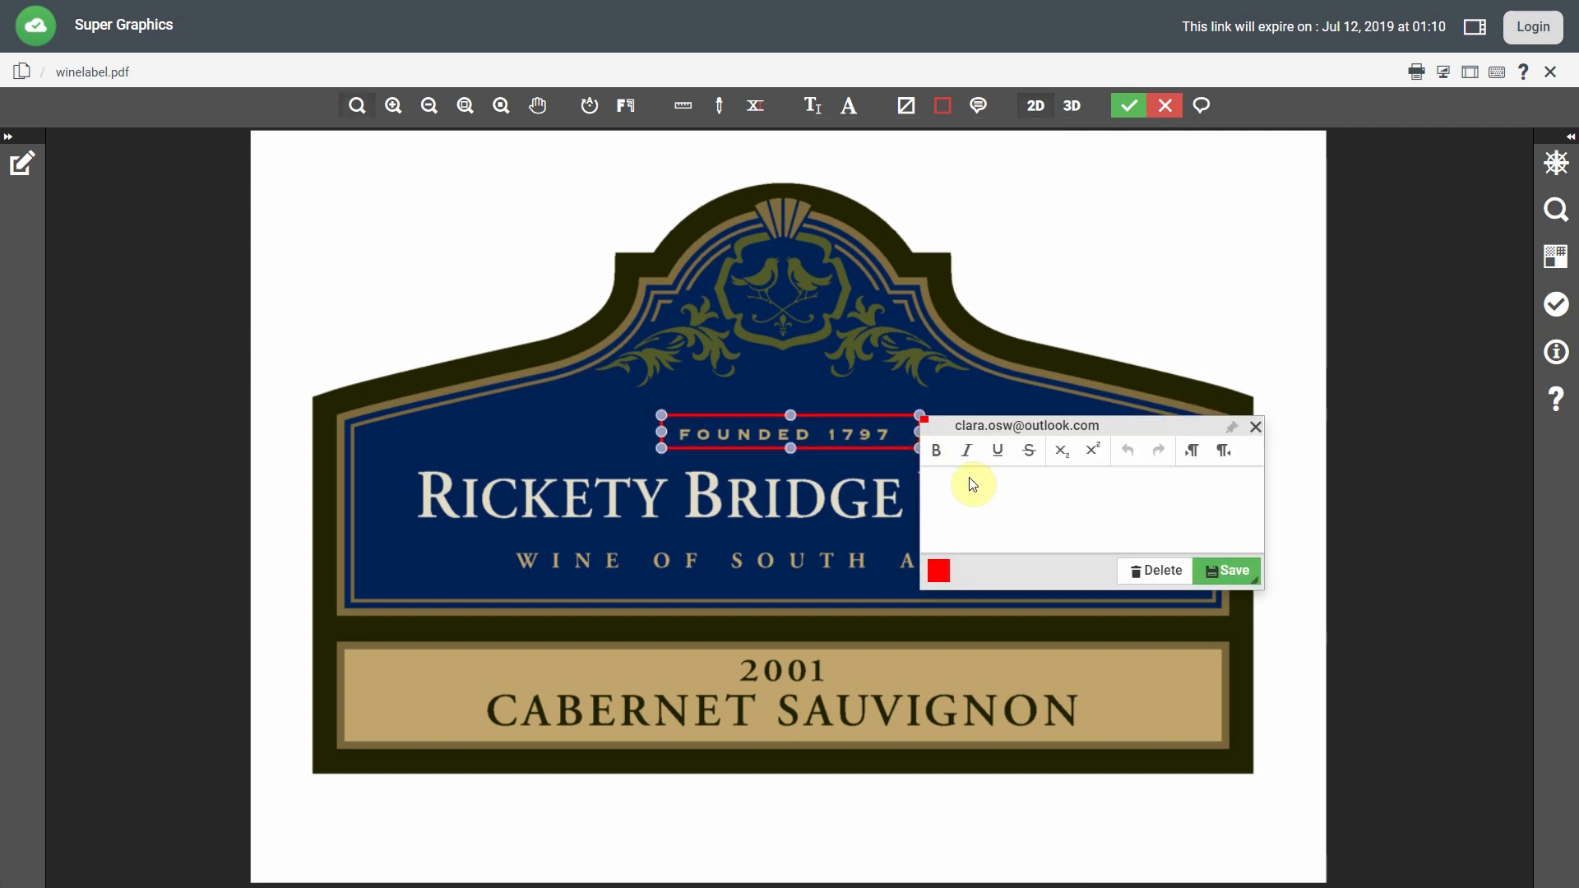
pyautogui.write('This should be bigger.')
pyautogui.click(1221, 569)
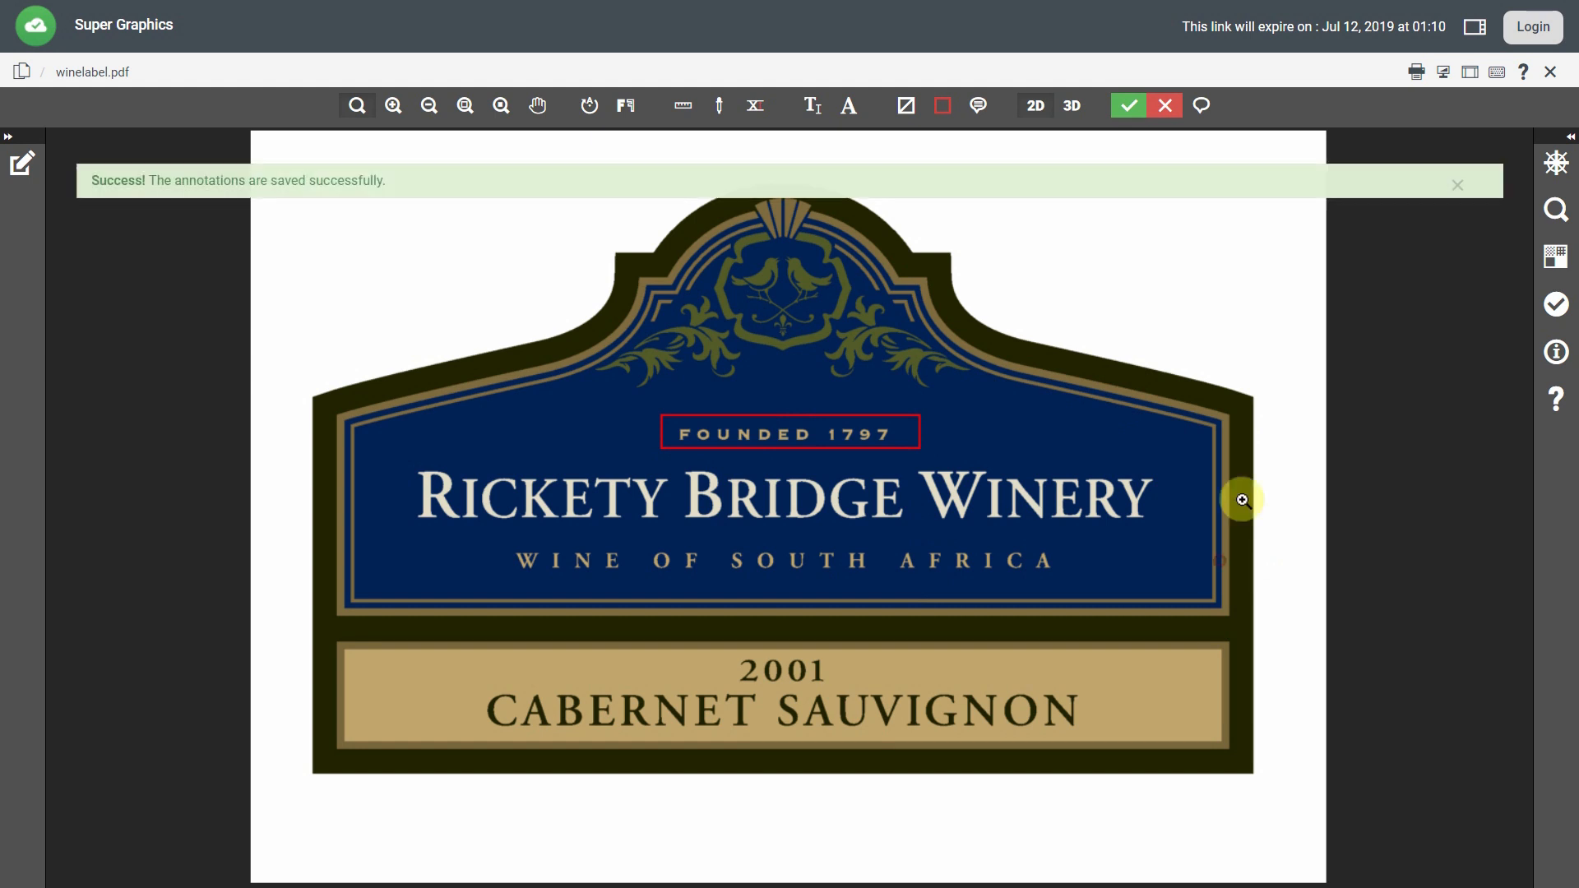
pyautogui.click(1551, 261)
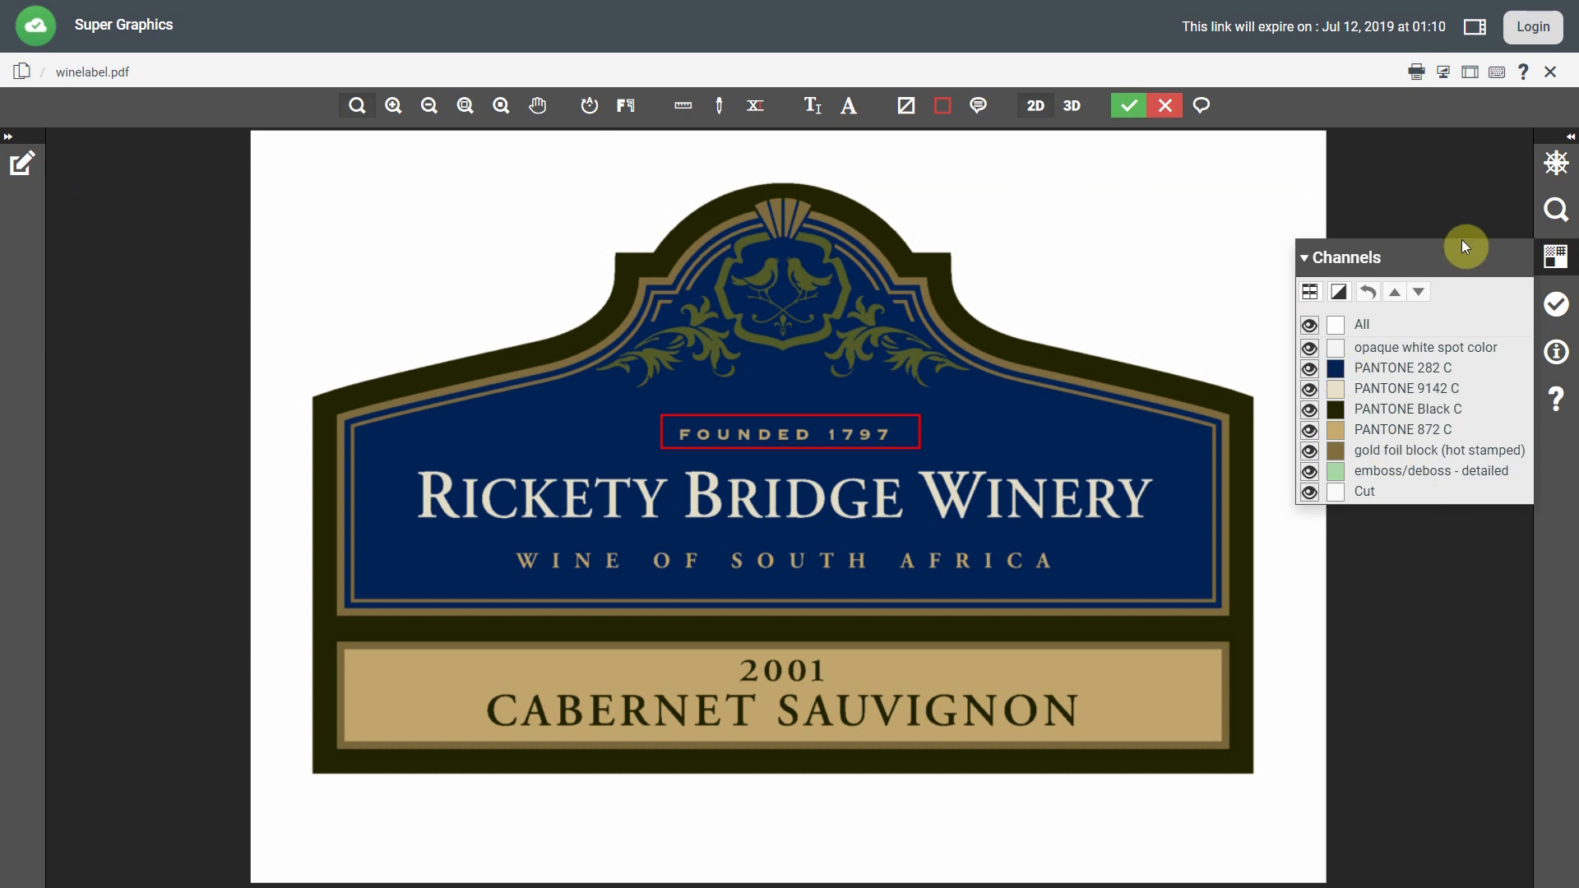
# Hide channels, read ink percentages on the blue area, and measure then clear a ruler distance.
pyautogui.click(1553, 260)
pyautogui.click(721, 106)
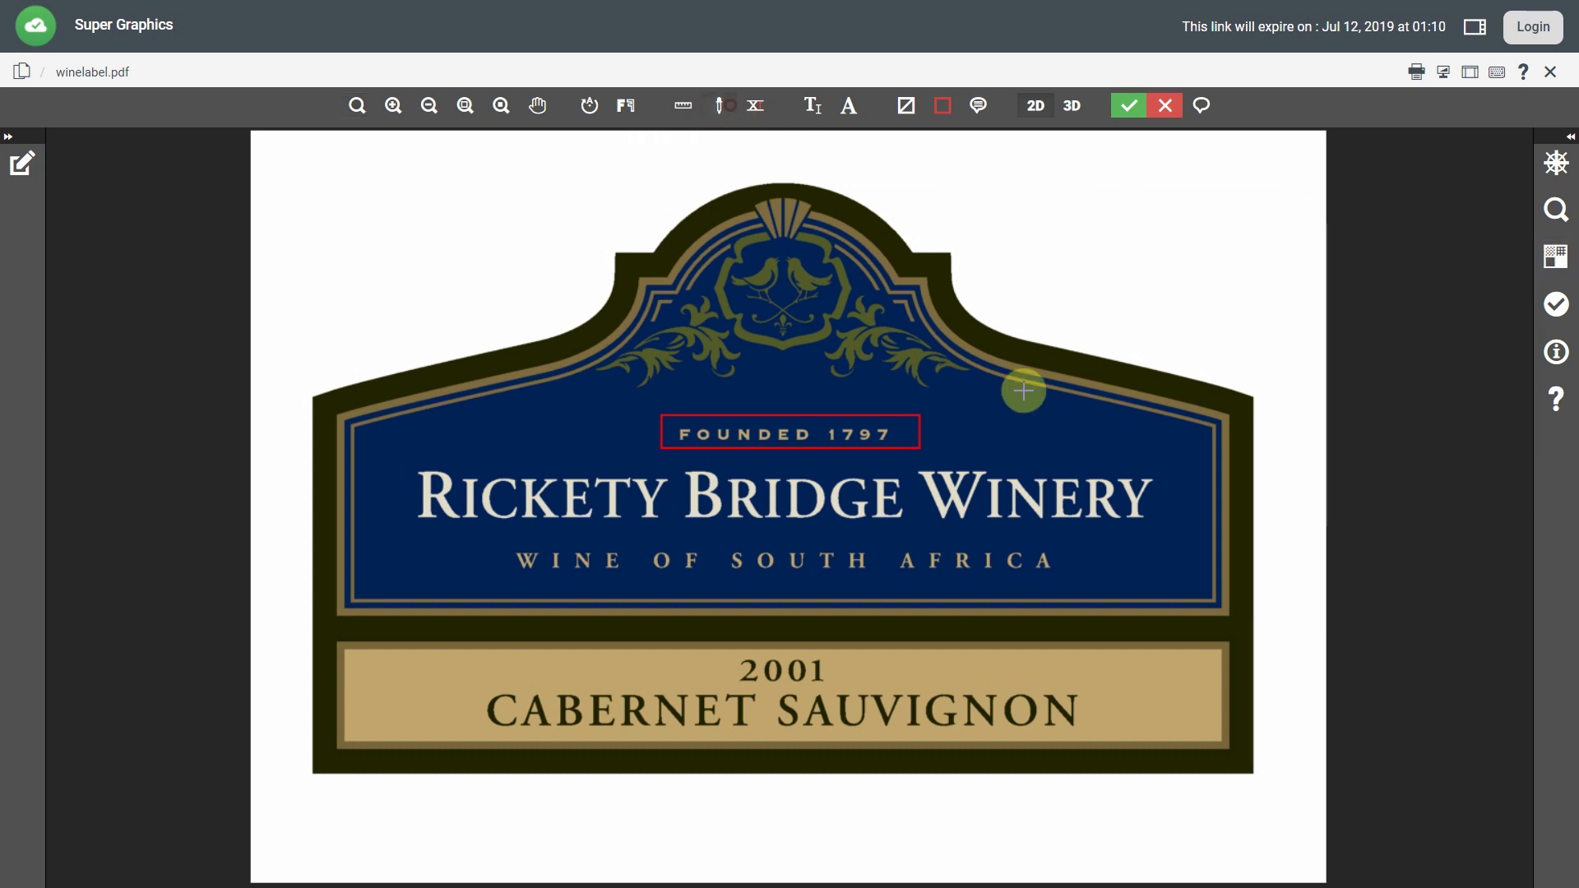
pyautogui.click(1050, 447)
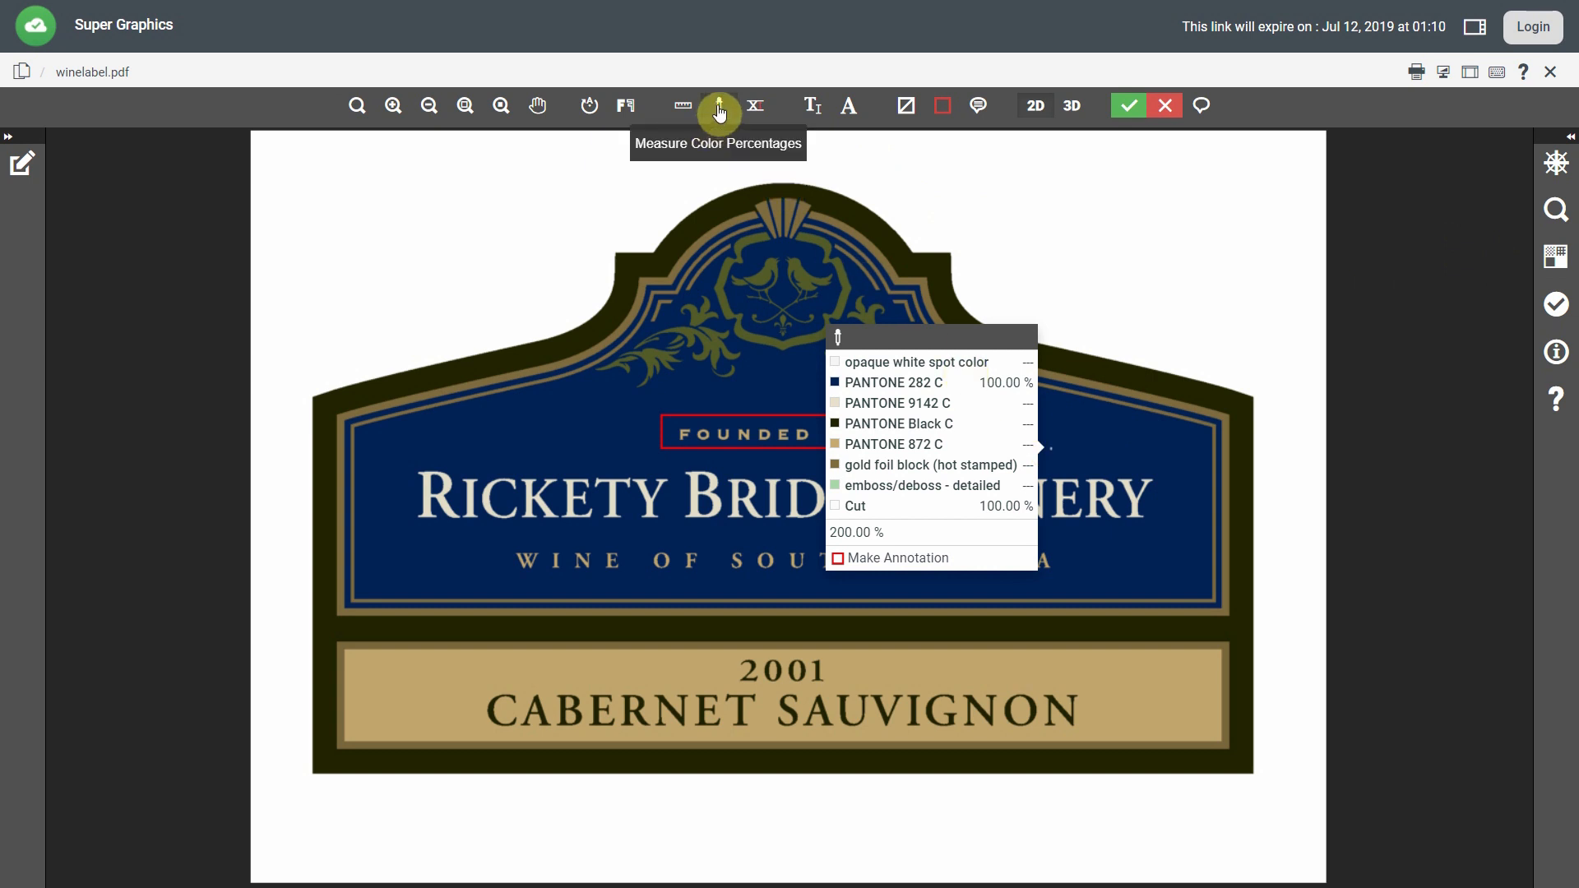
pyautogui.click(682, 105)
pyautogui.moveTo(390, 436)
pyautogui.mouseDown()
pyautogui.moveTo(1180, 444)
pyautogui.moveTo(930, 256)
pyautogui.moveTo(1241, 730)
pyautogui.moveTo(1236, 764)
pyautogui.moveTo(1109, 362)
pyautogui.moveTo(1039, 294)
pyautogui.mouseUp()
pyautogui.click(687, 112)
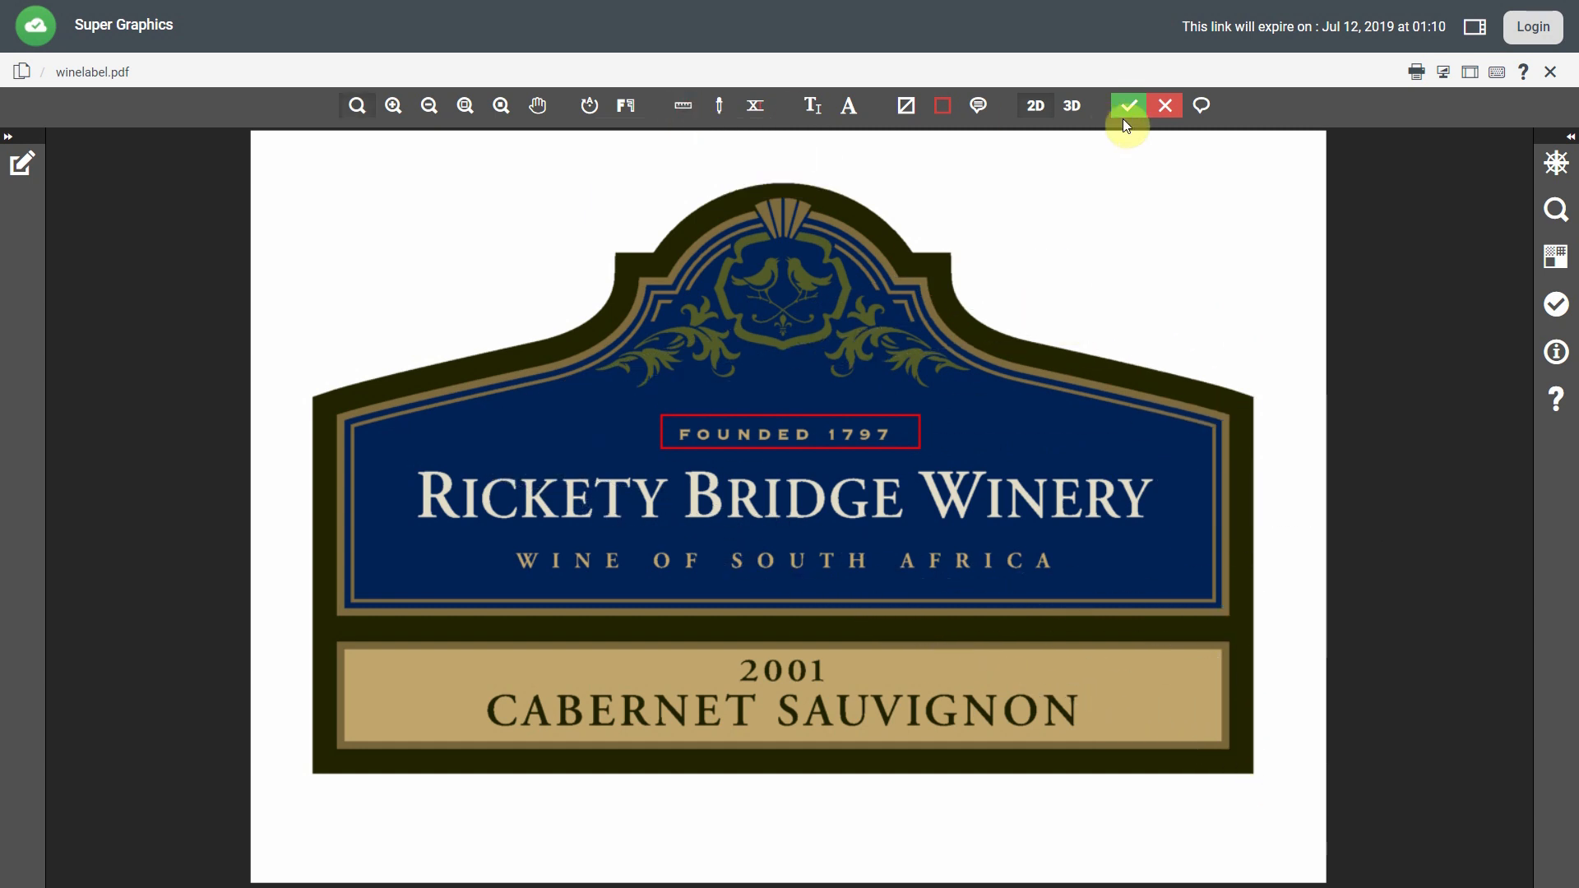
# Rotate the 3D label preview and set print finishing to Gloss Coated Paper with die cut control.
pyautogui.click(1075, 107)
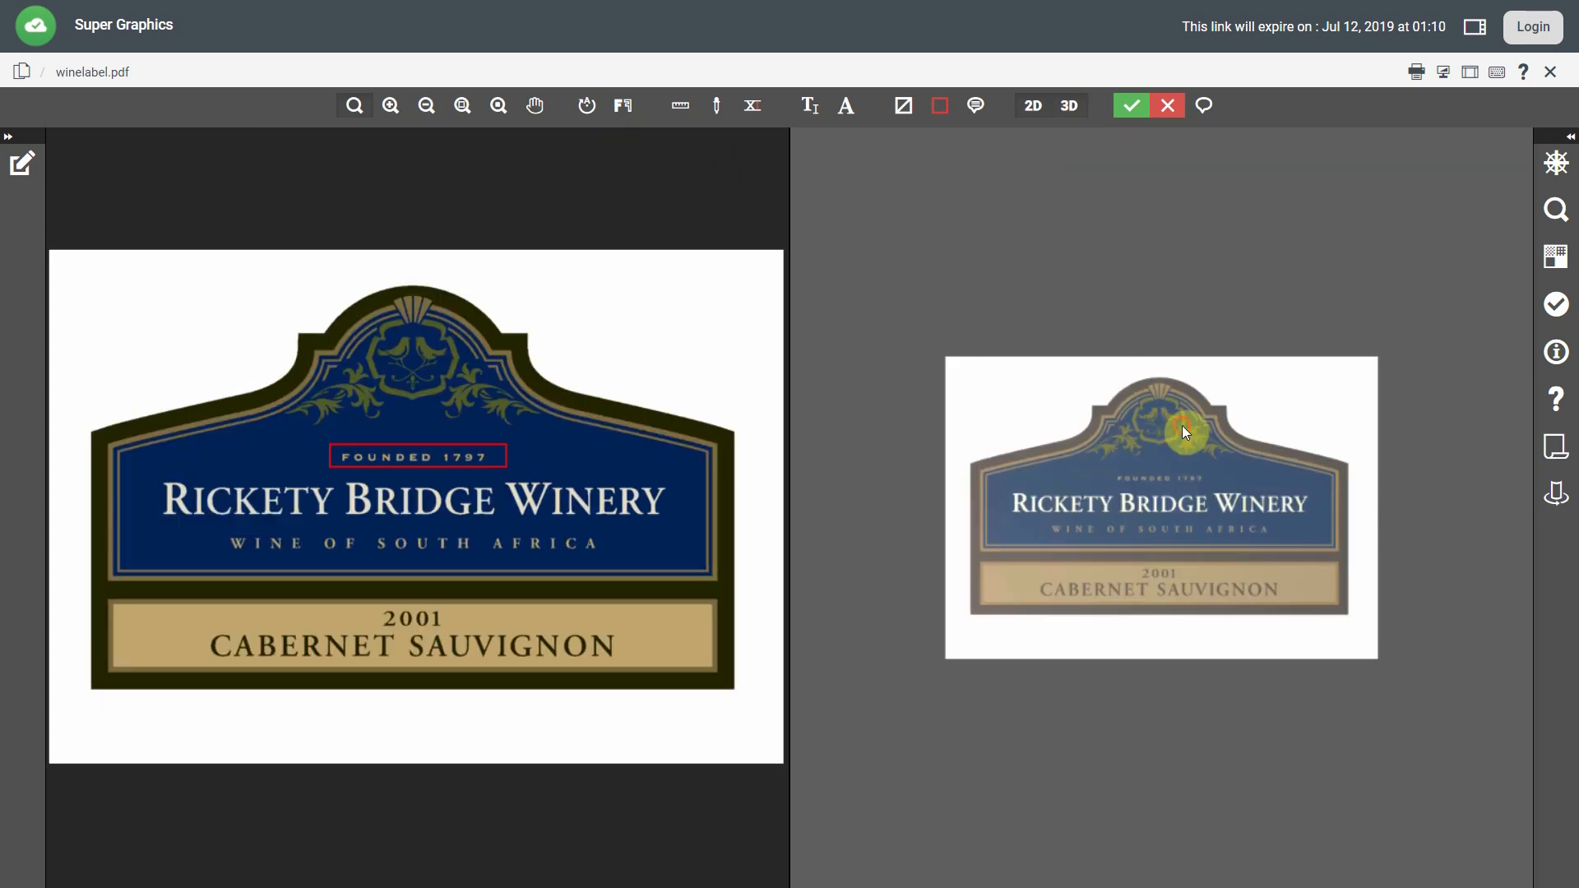
pyautogui.moveTo(1182, 428); pyautogui.dragTo(1381, 465)
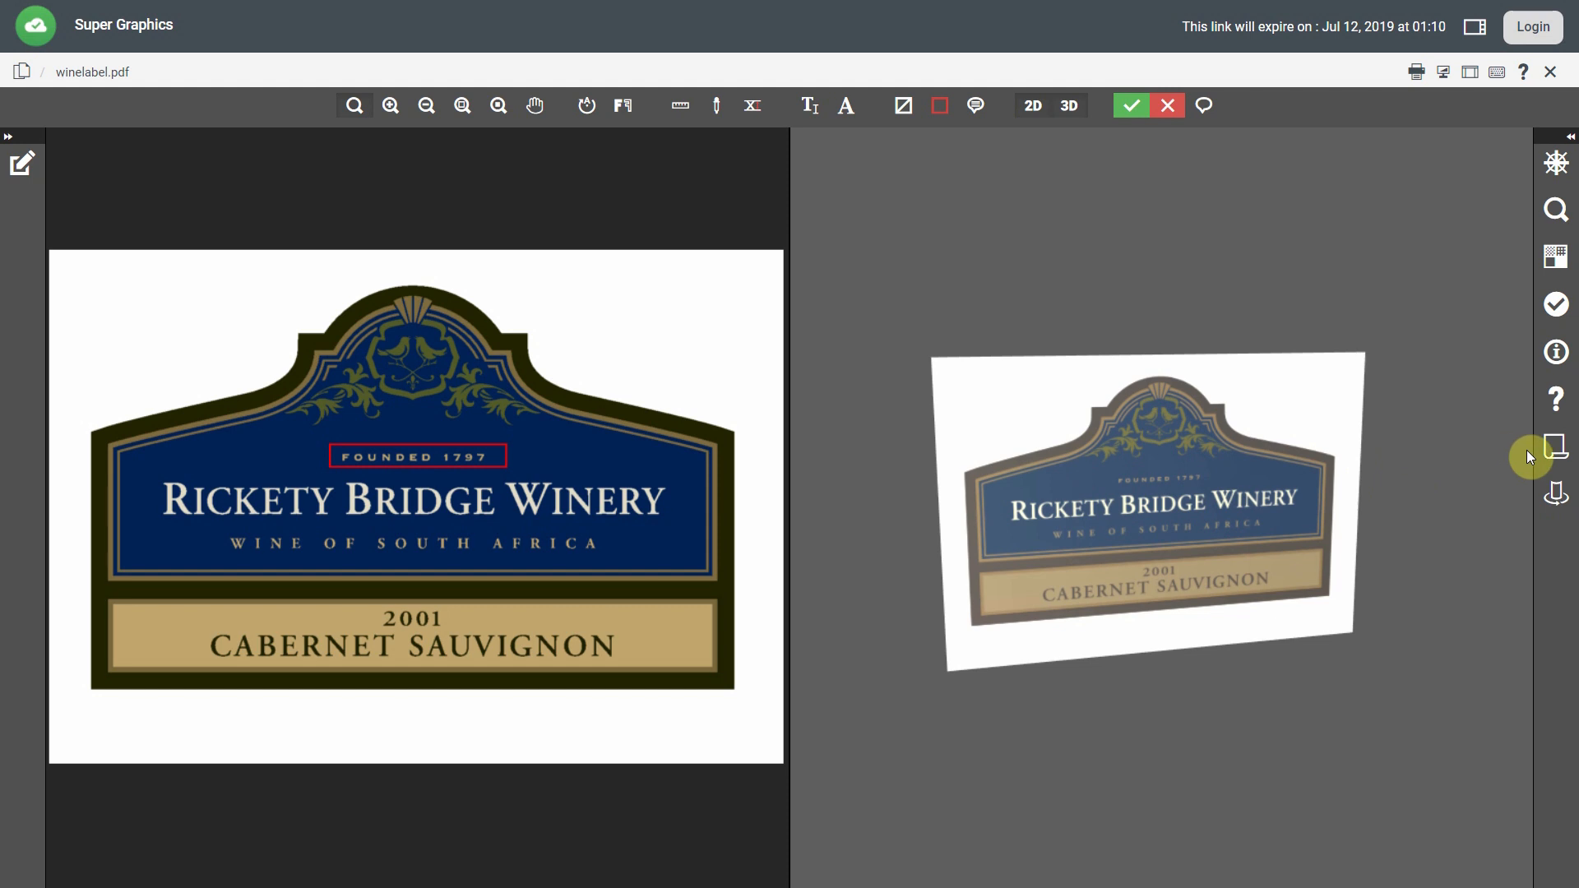
pyautogui.click(1546, 457)
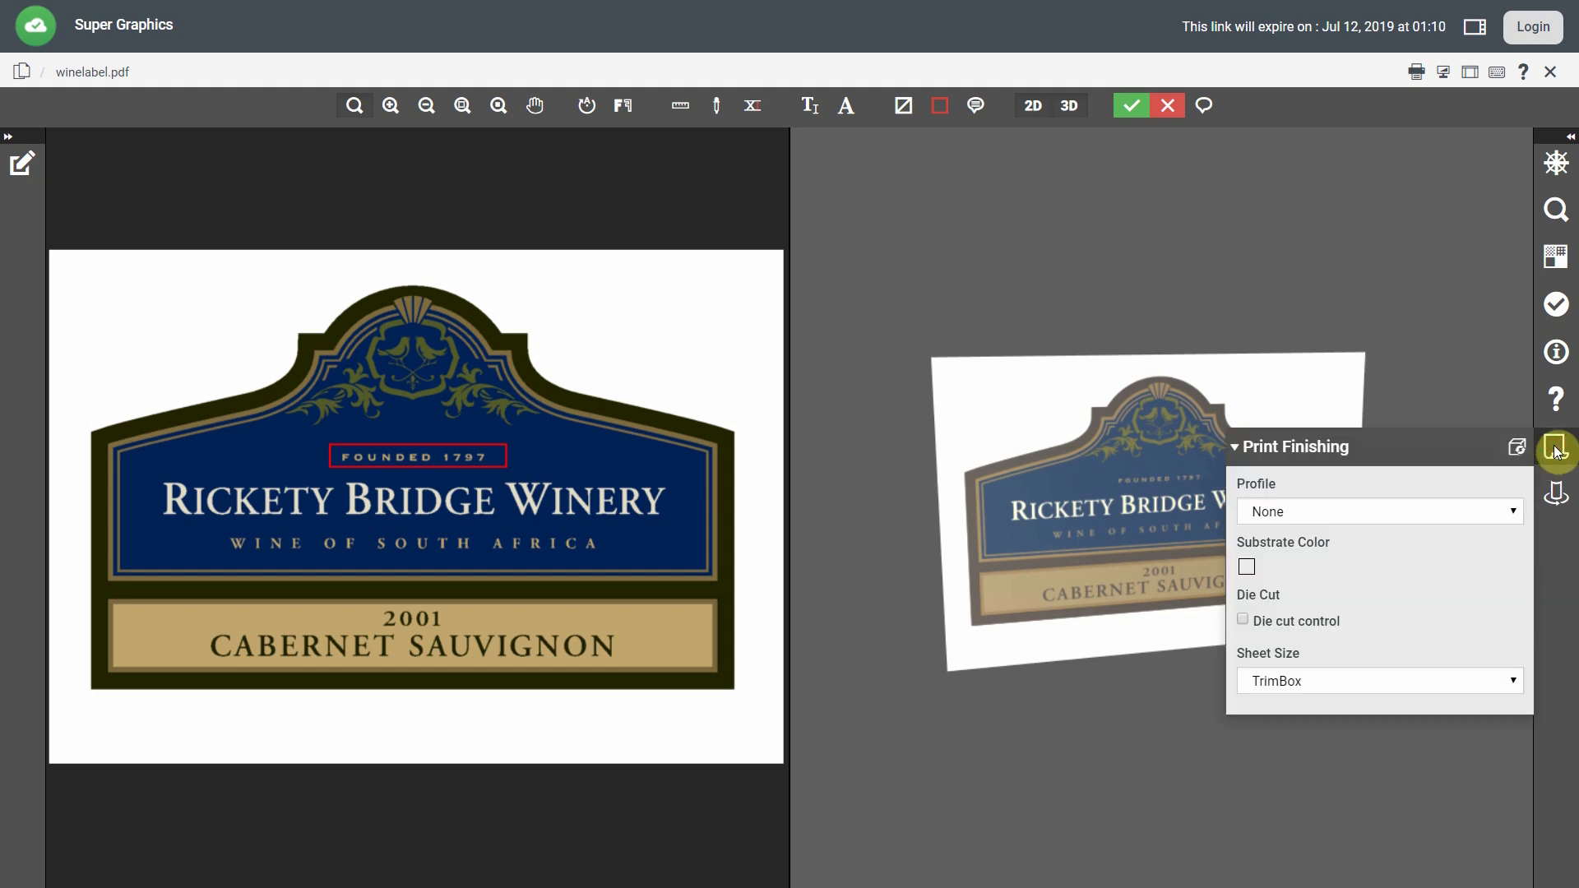
pyautogui.click(1469, 511)
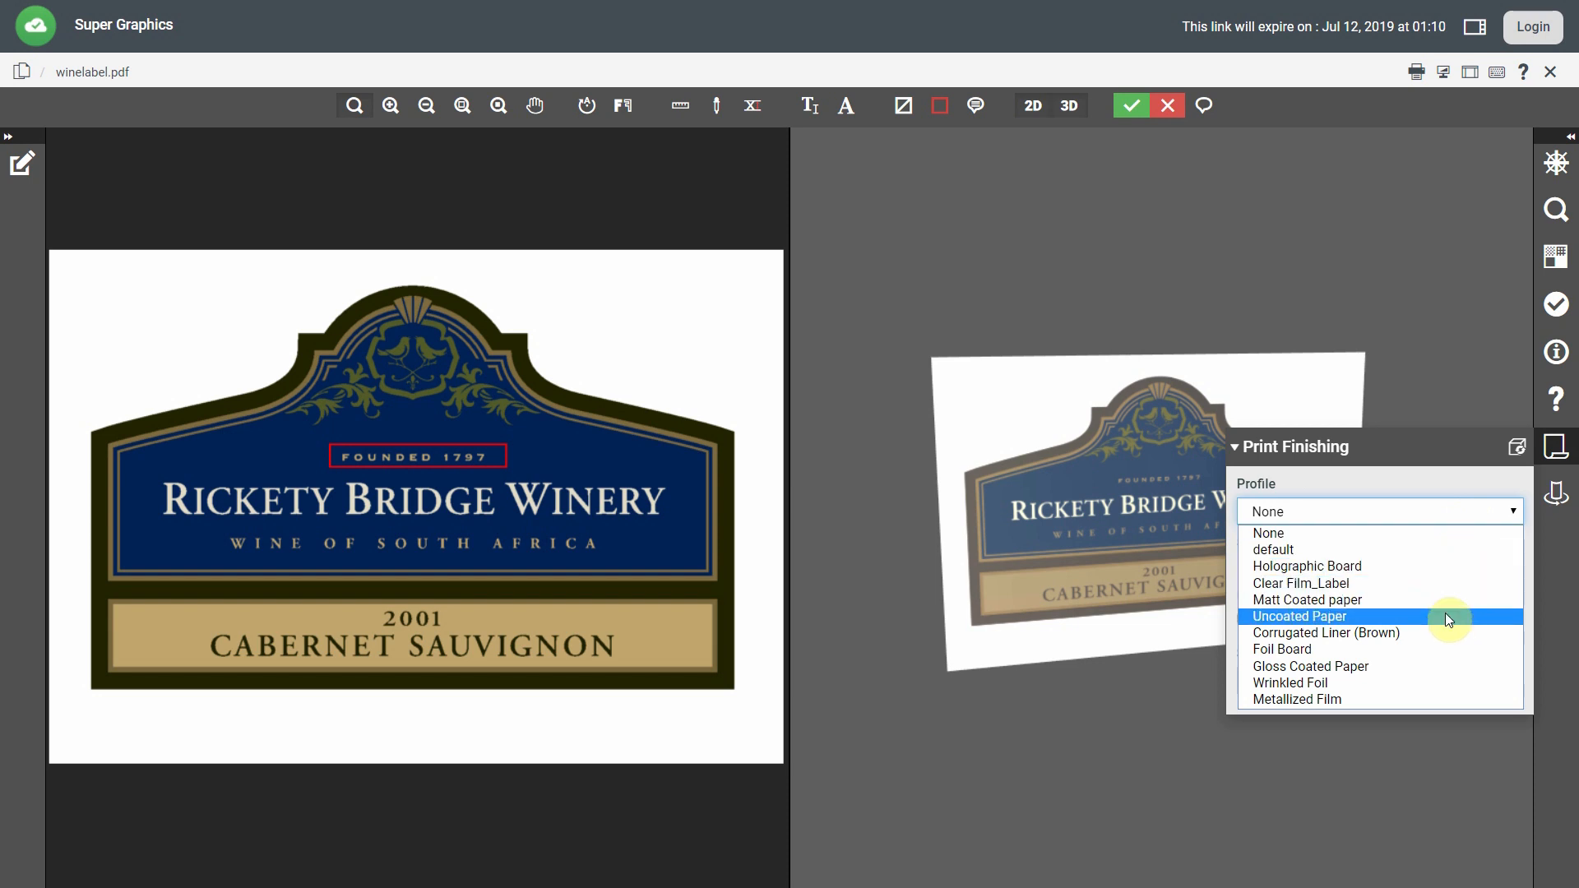
pyautogui.click(1447, 668)
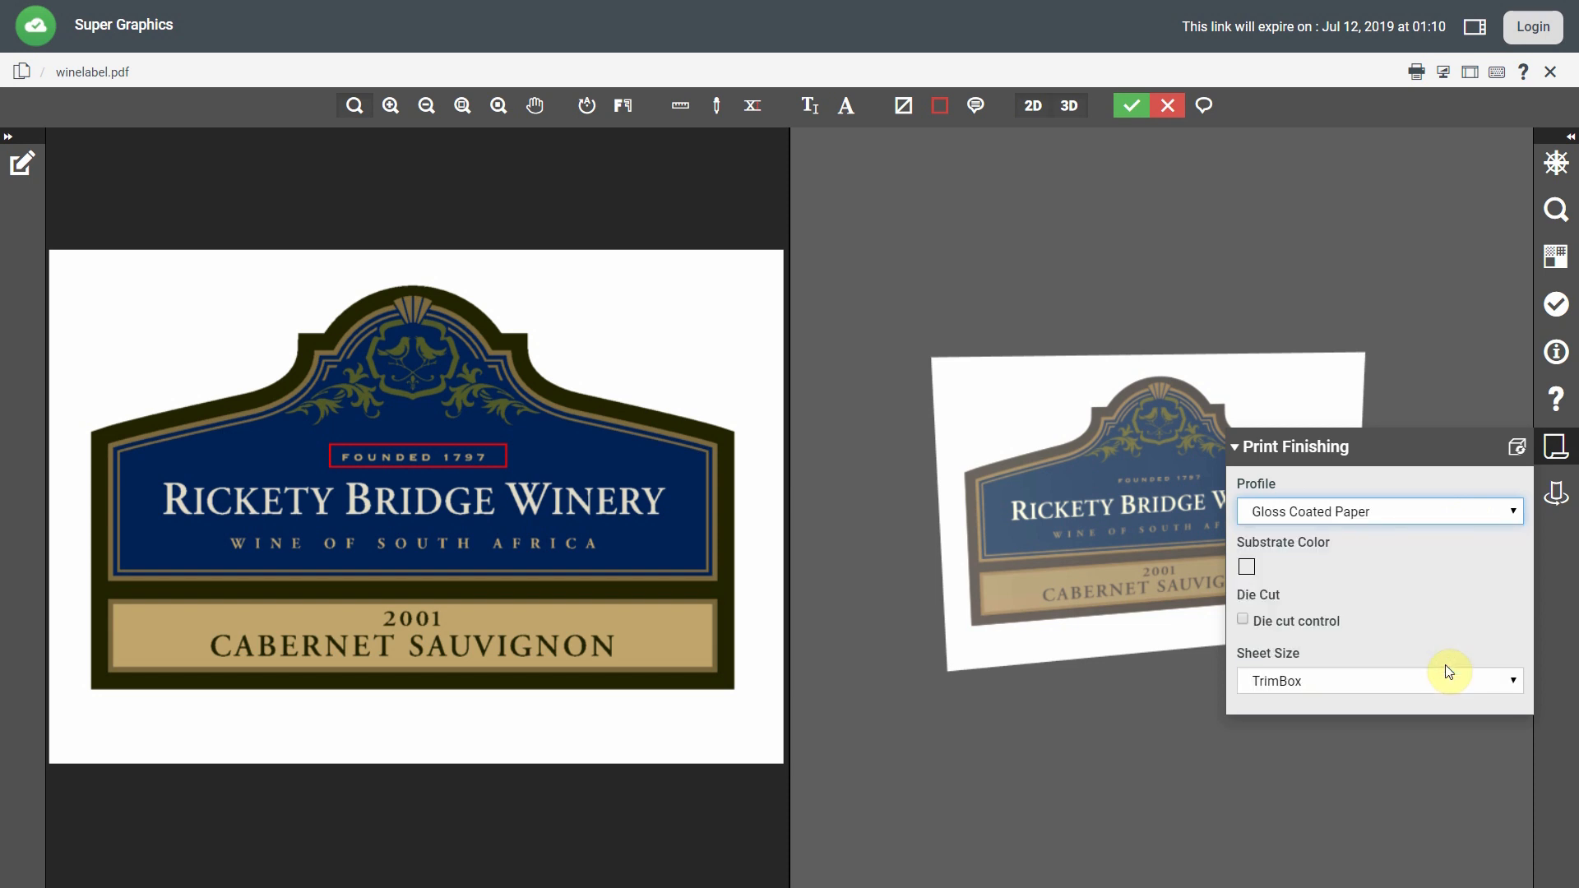
pyautogui.click(1304, 619)
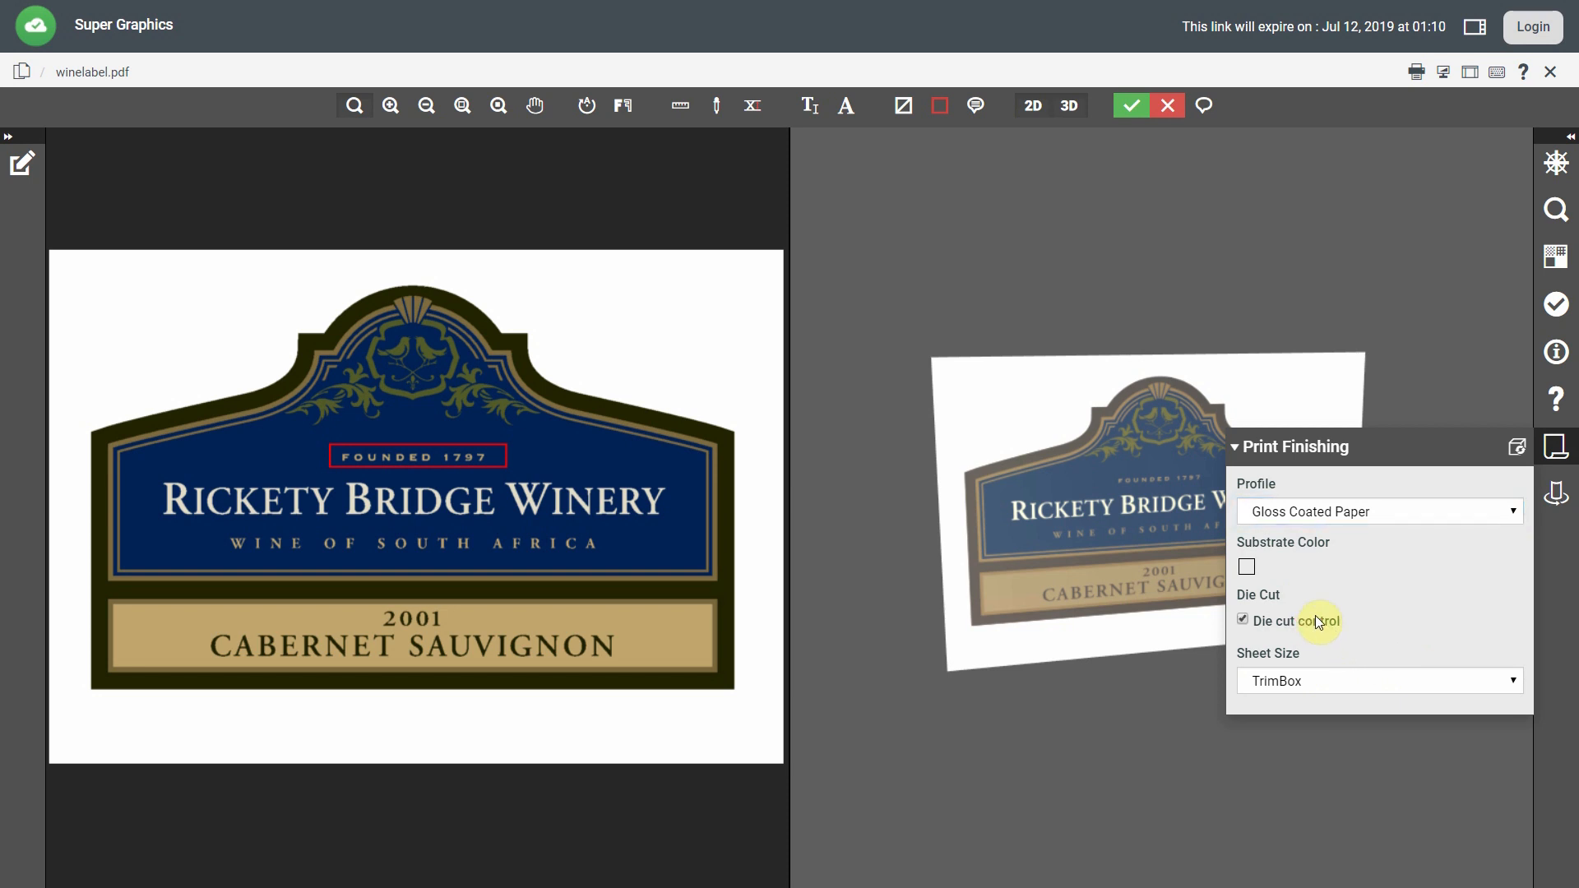
pyautogui.click(1556, 493)
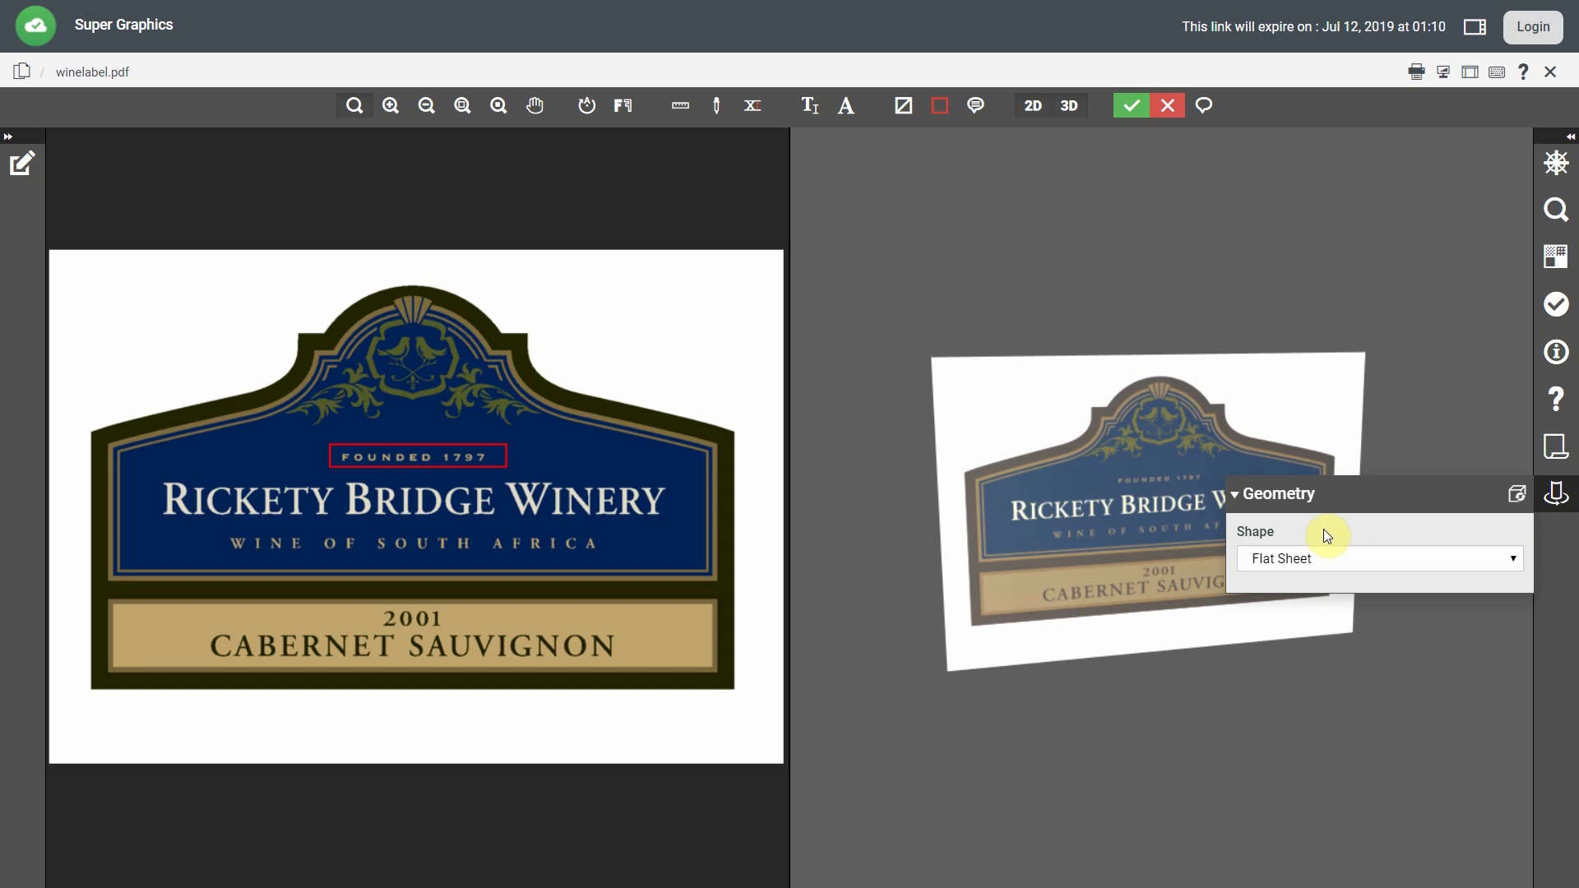
# Make the label a Curved Sheet with angle 160 and update the 3D model.
pyautogui.click(1312, 560)
pyautogui.click(1309, 597)
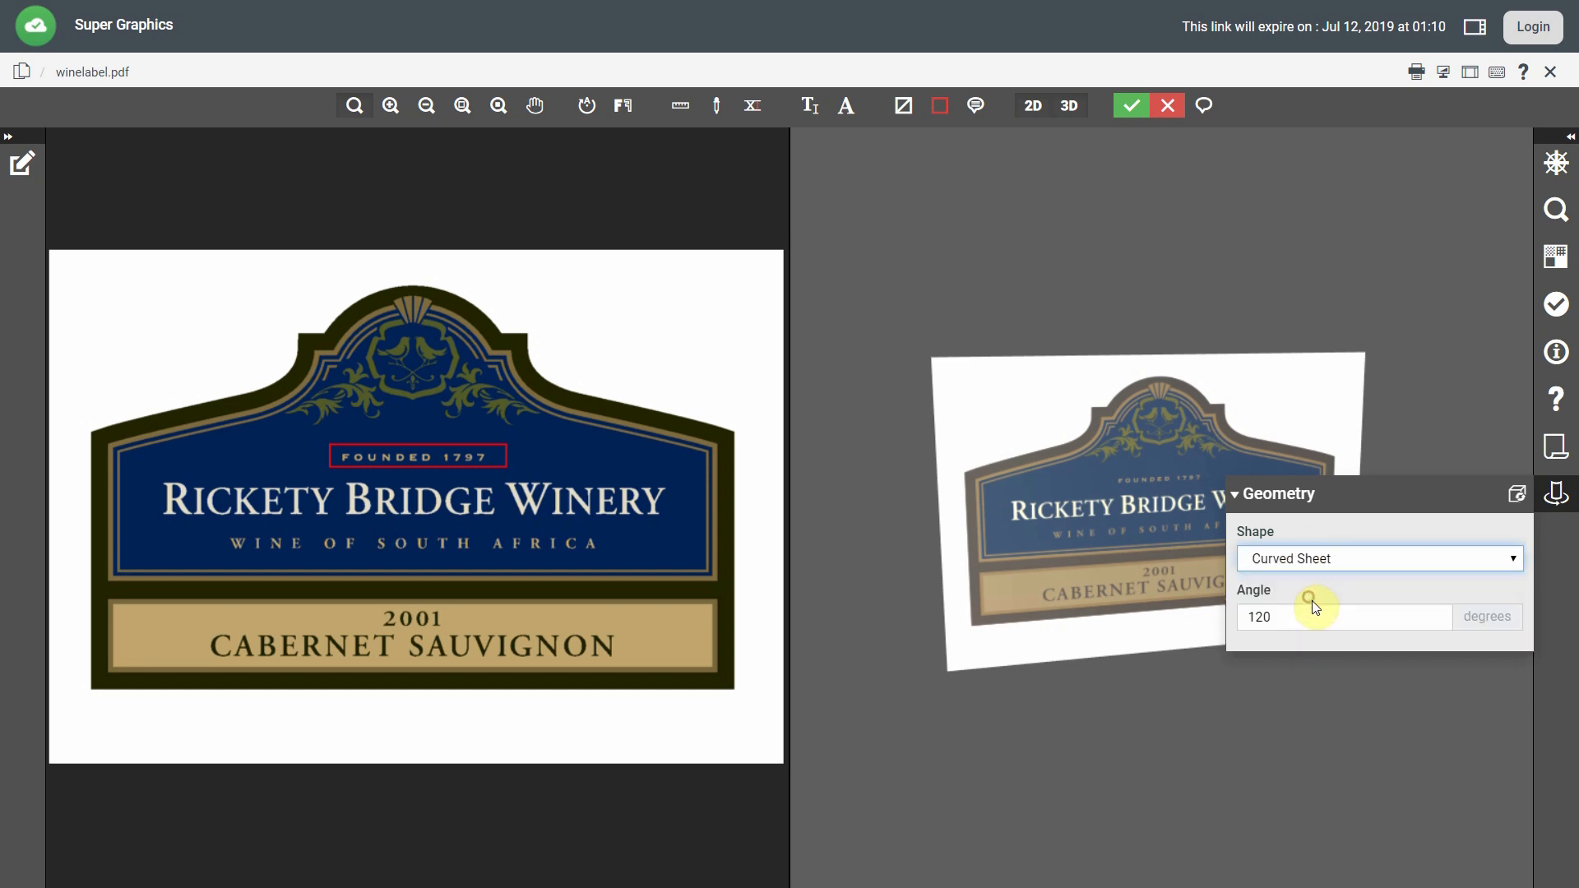
pyautogui.doubleClick(1310, 615)
pyautogui.write('160')
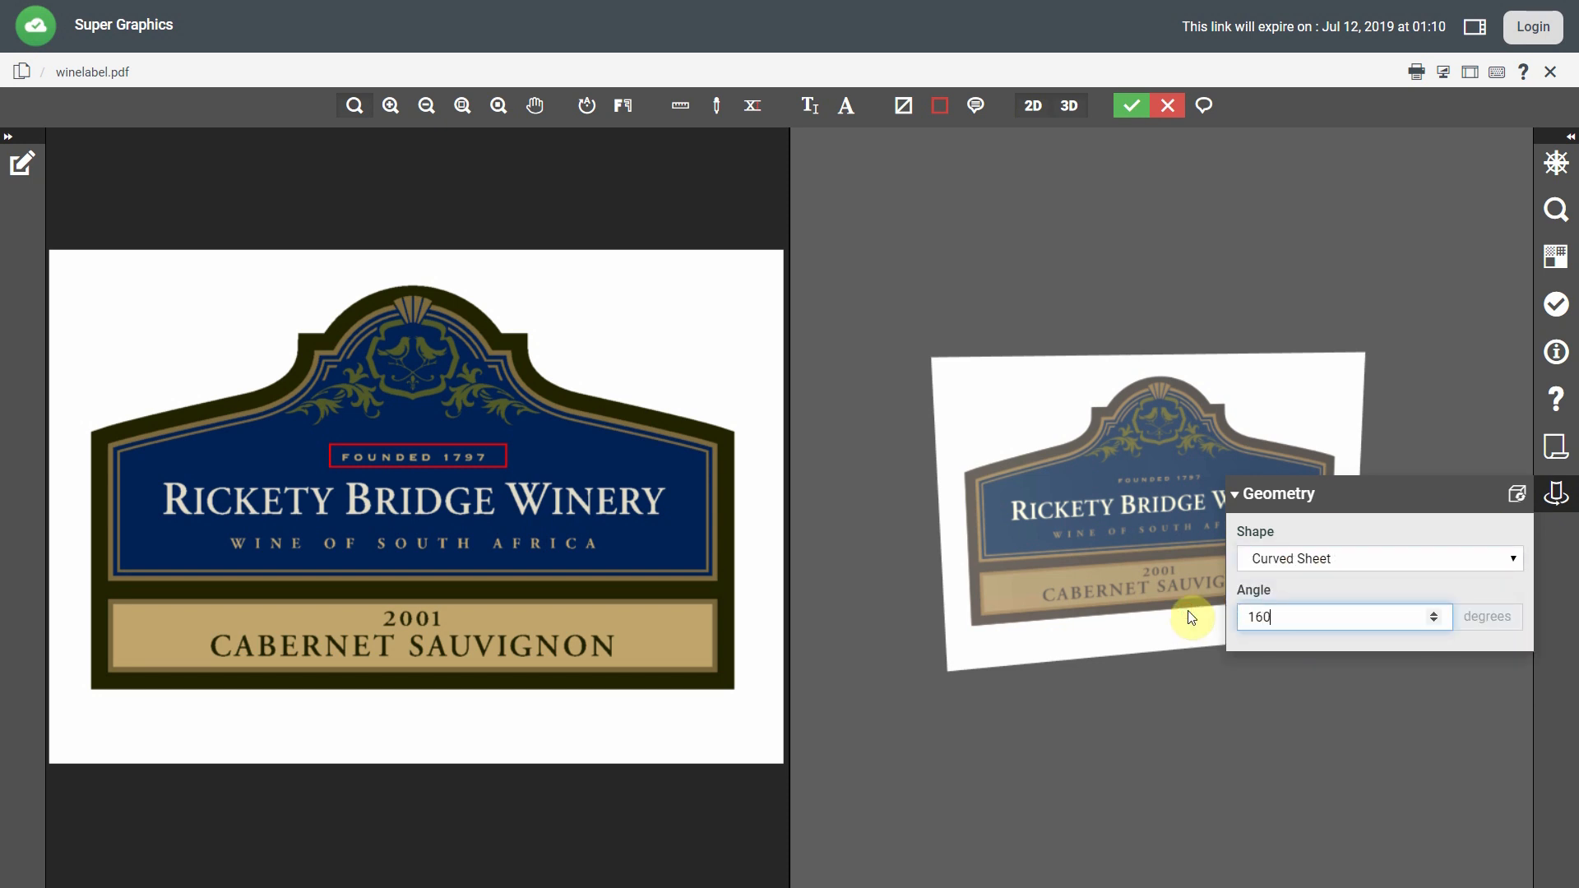
pyautogui.click(1516, 493)
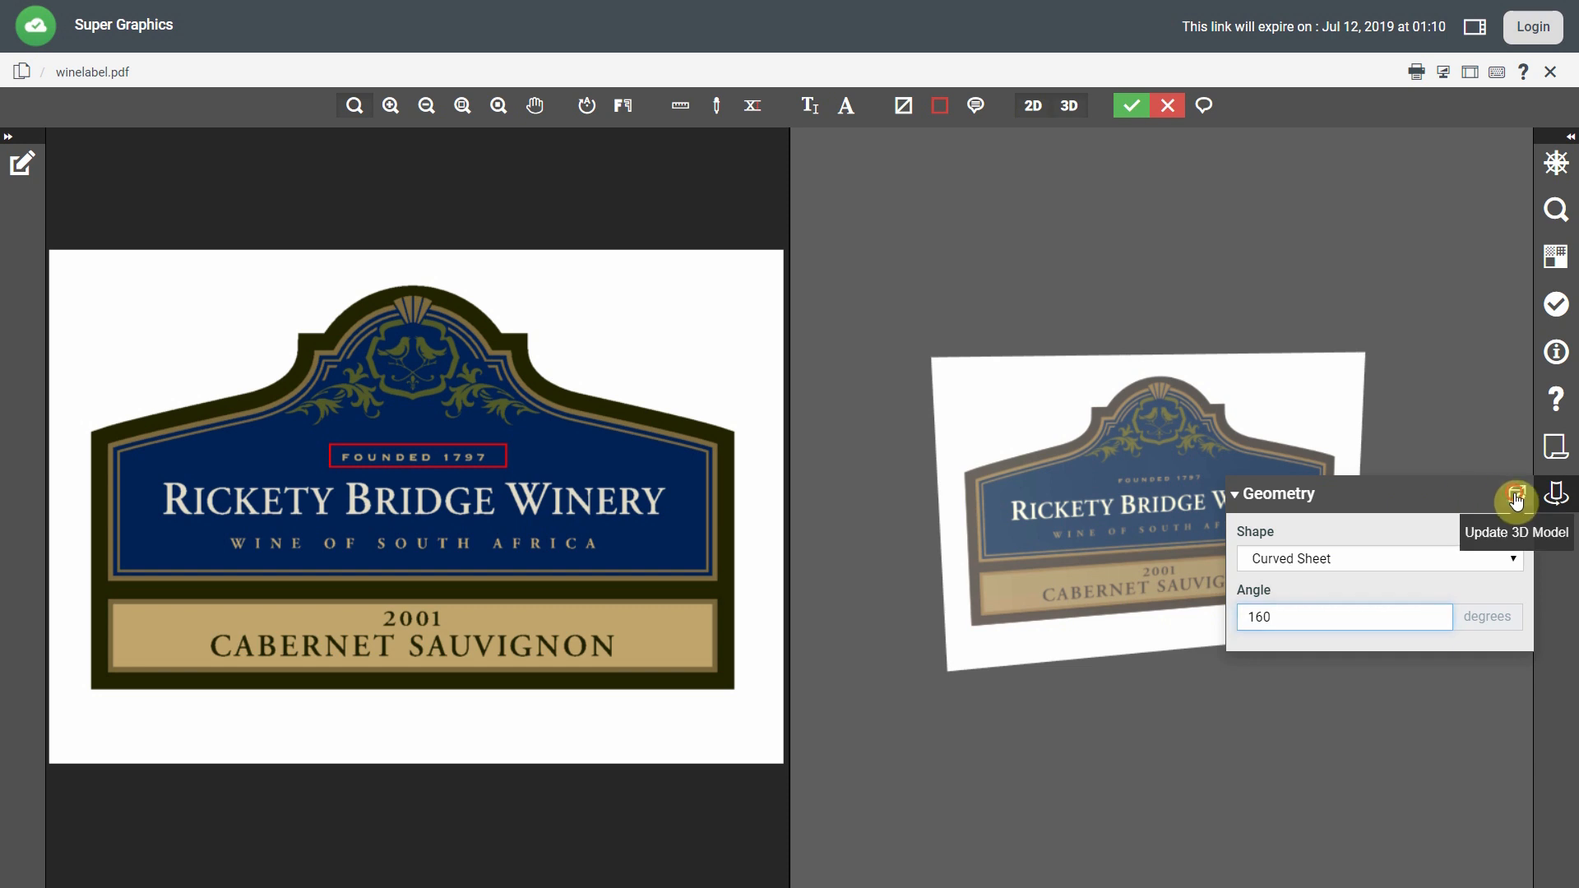
pyautogui.click(1560, 500)
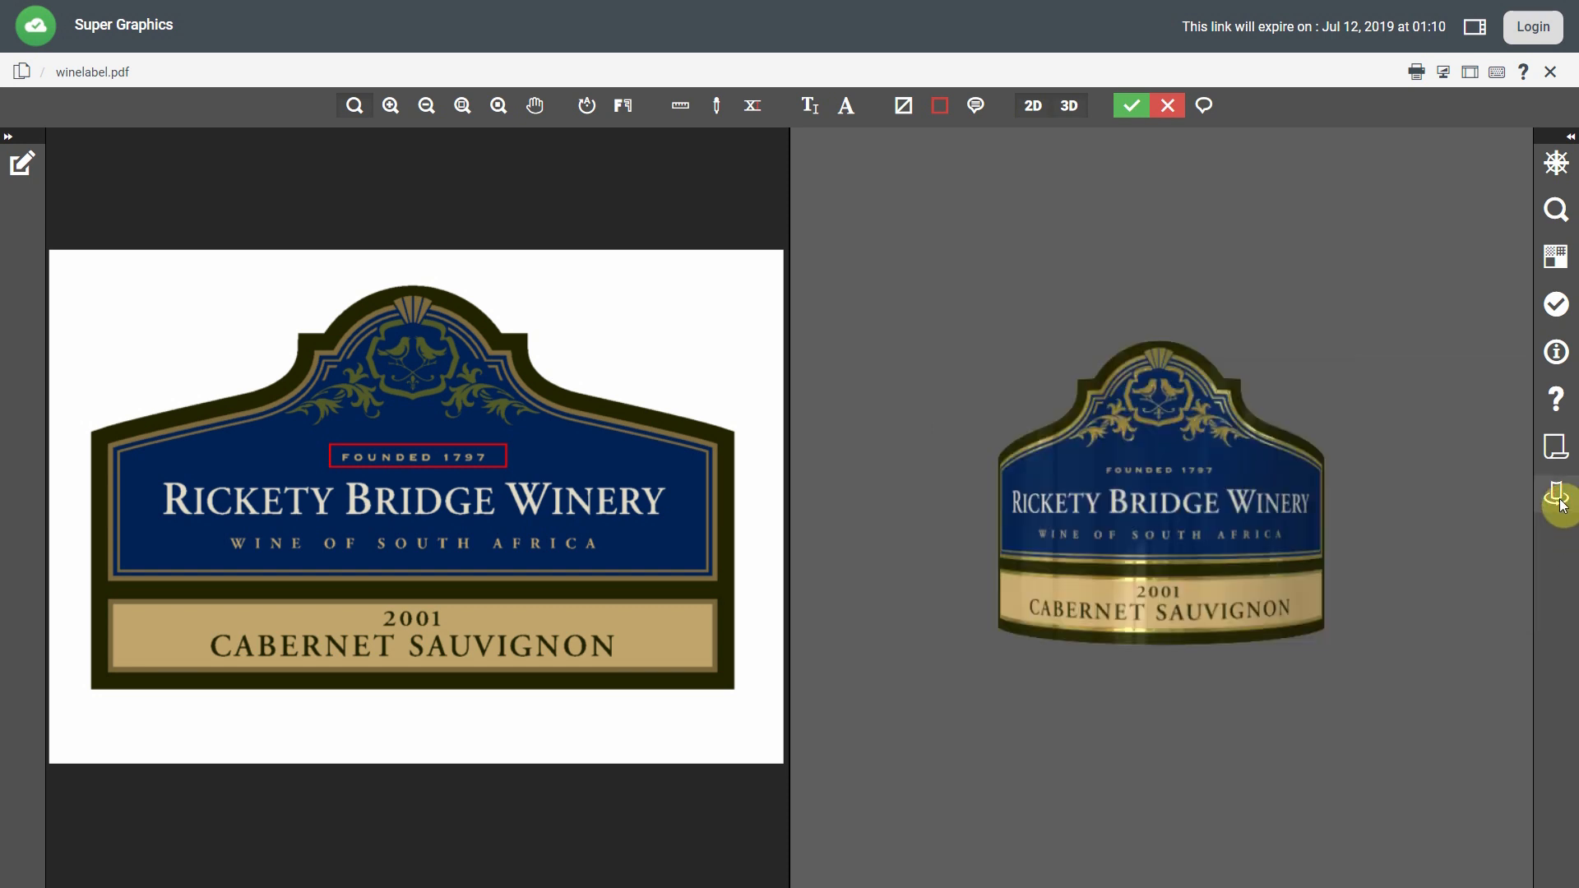
pyautogui.moveTo(1242, 525)
pyautogui.mouseDown()
pyautogui.moveTo(1211, 546)
pyautogui.moveTo(1247, 536)
pyautogui.mouseUp()
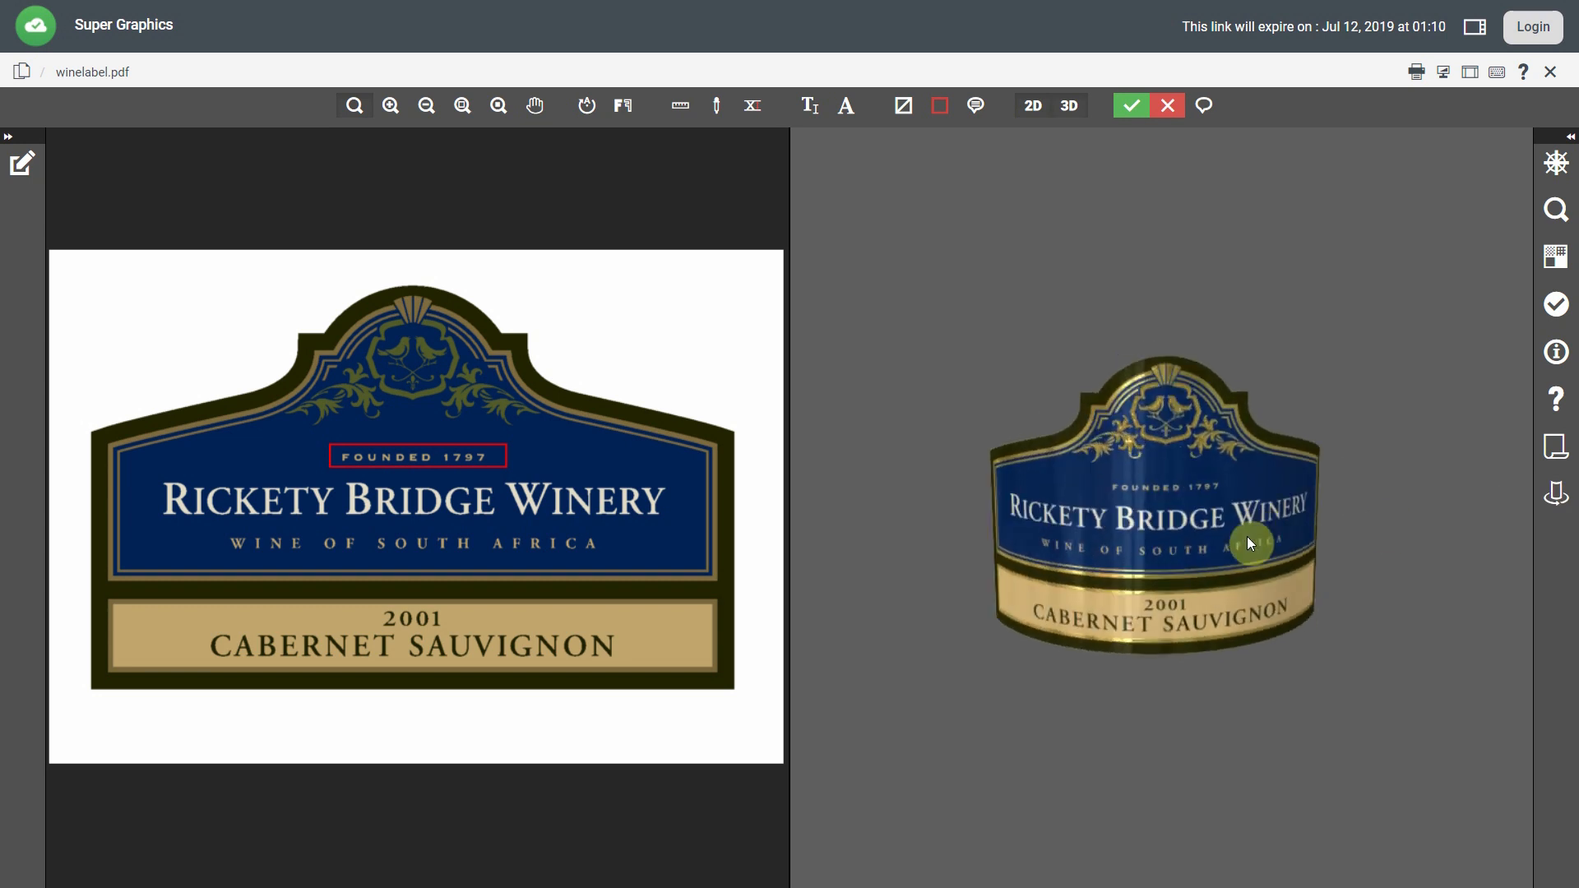
# Inspect the curved label full-size in 3D, zooming and rotating, then commit the approval.
pyautogui.click(1034, 107)
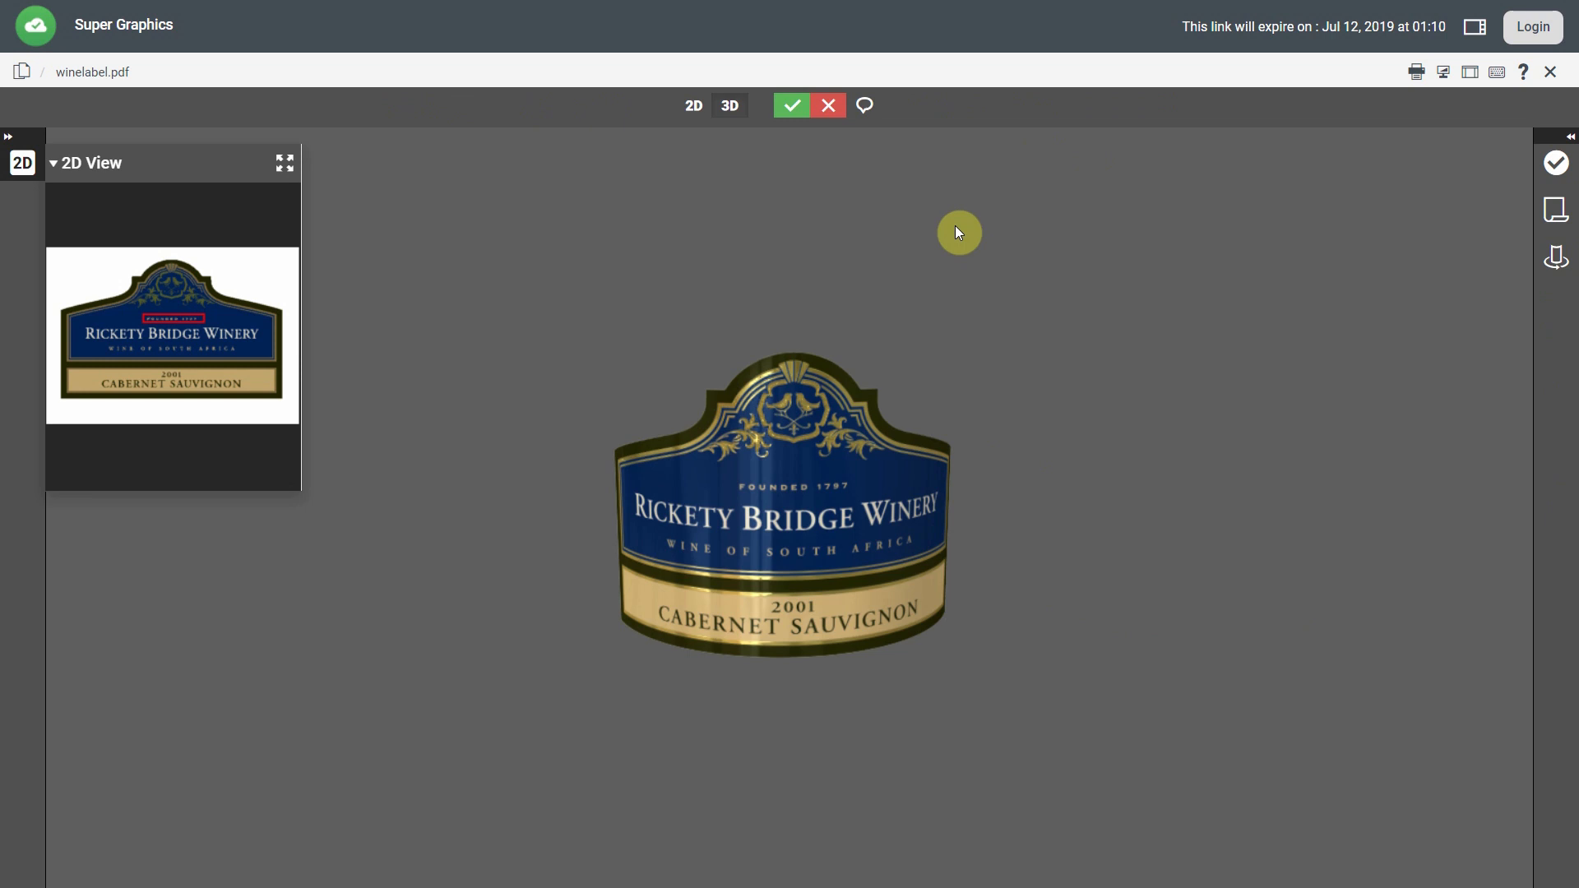
pyautogui.scroll(5, 820, 483)
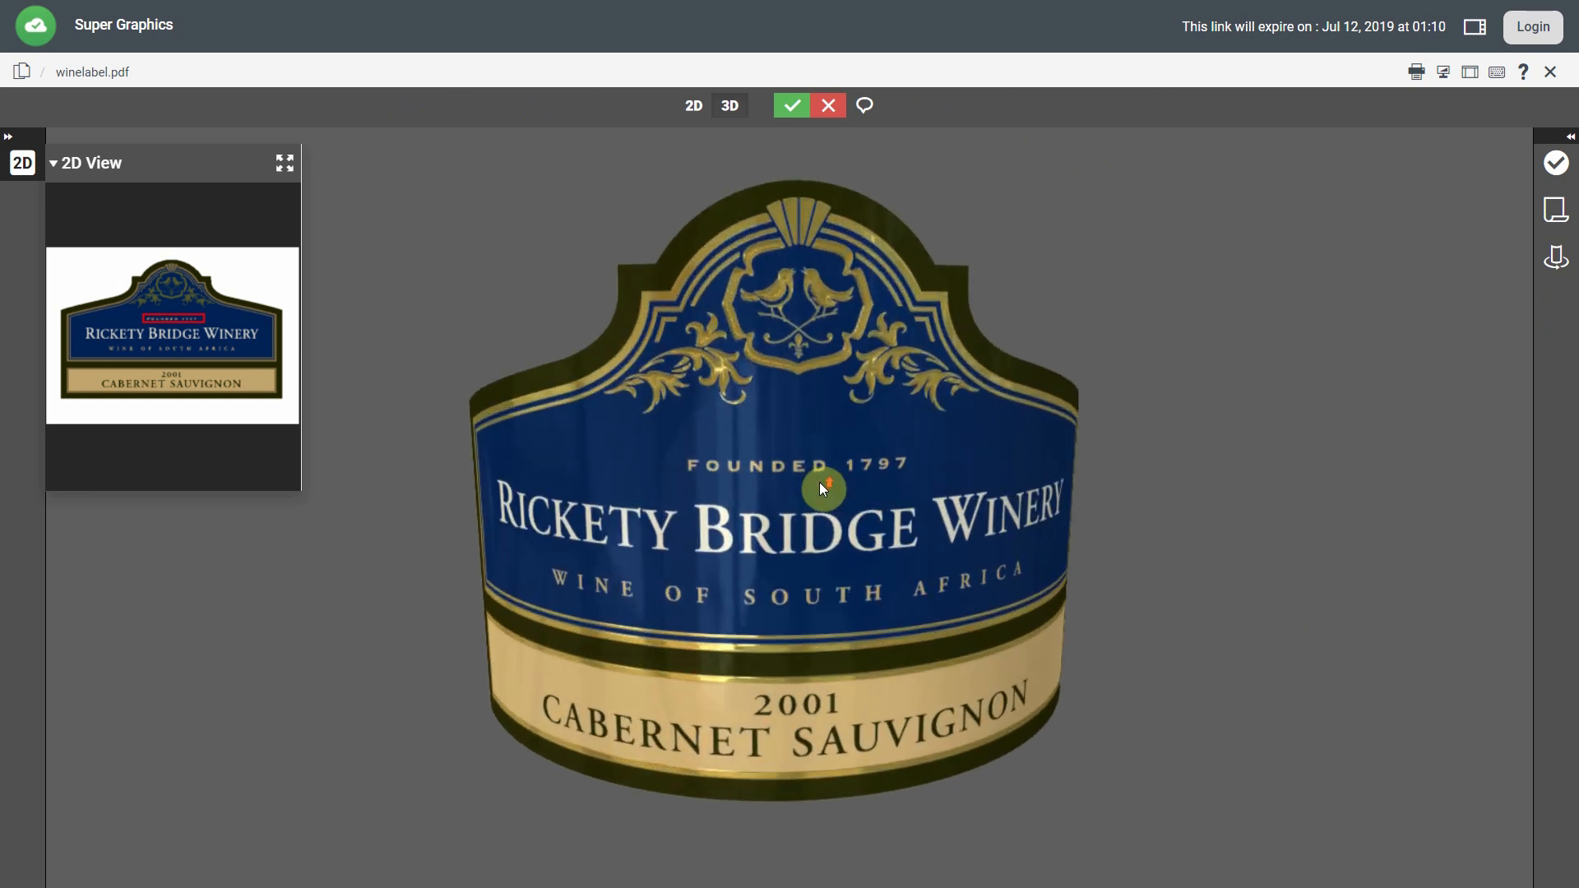
pyautogui.moveTo(801, 495)
pyautogui.mouseDown()
pyautogui.moveTo(771, 472)
pyautogui.moveTo(813, 425)
pyautogui.moveTo(876, 441)
pyautogui.moveTo(856, 495)
pyautogui.moveTo(773, 498)
pyautogui.moveTo(746, 456)
pyautogui.moveTo(804, 446)
pyautogui.moveTo(814, 478)
pyautogui.moveTo(773, 491)
pyautogui.mouseUp()
pyautogui.click(791, 121)
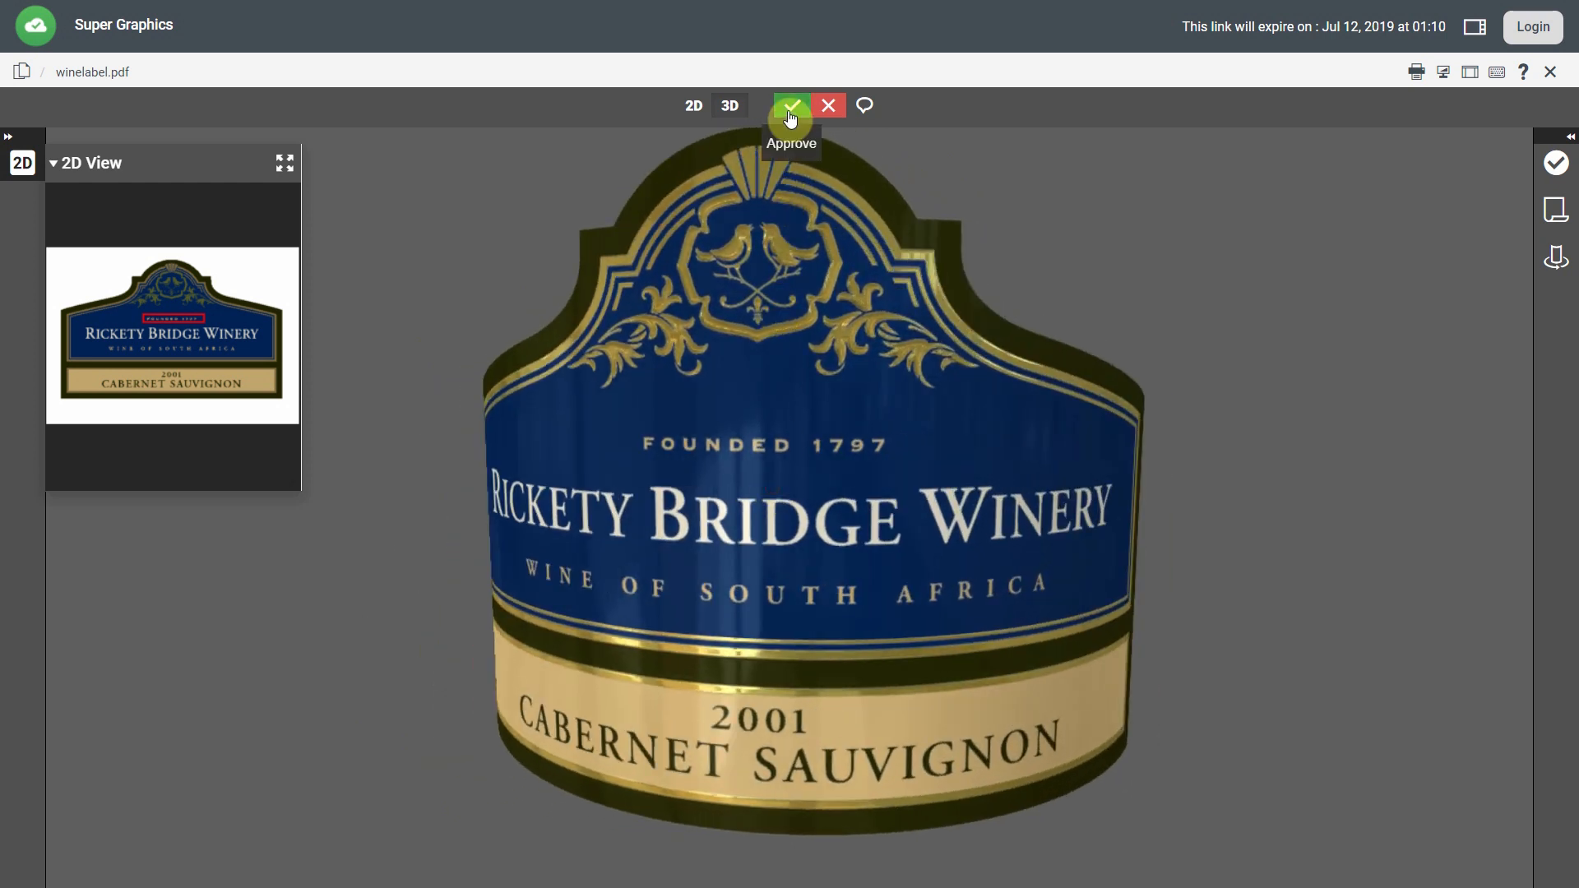
pyautogui.click(975, 217)
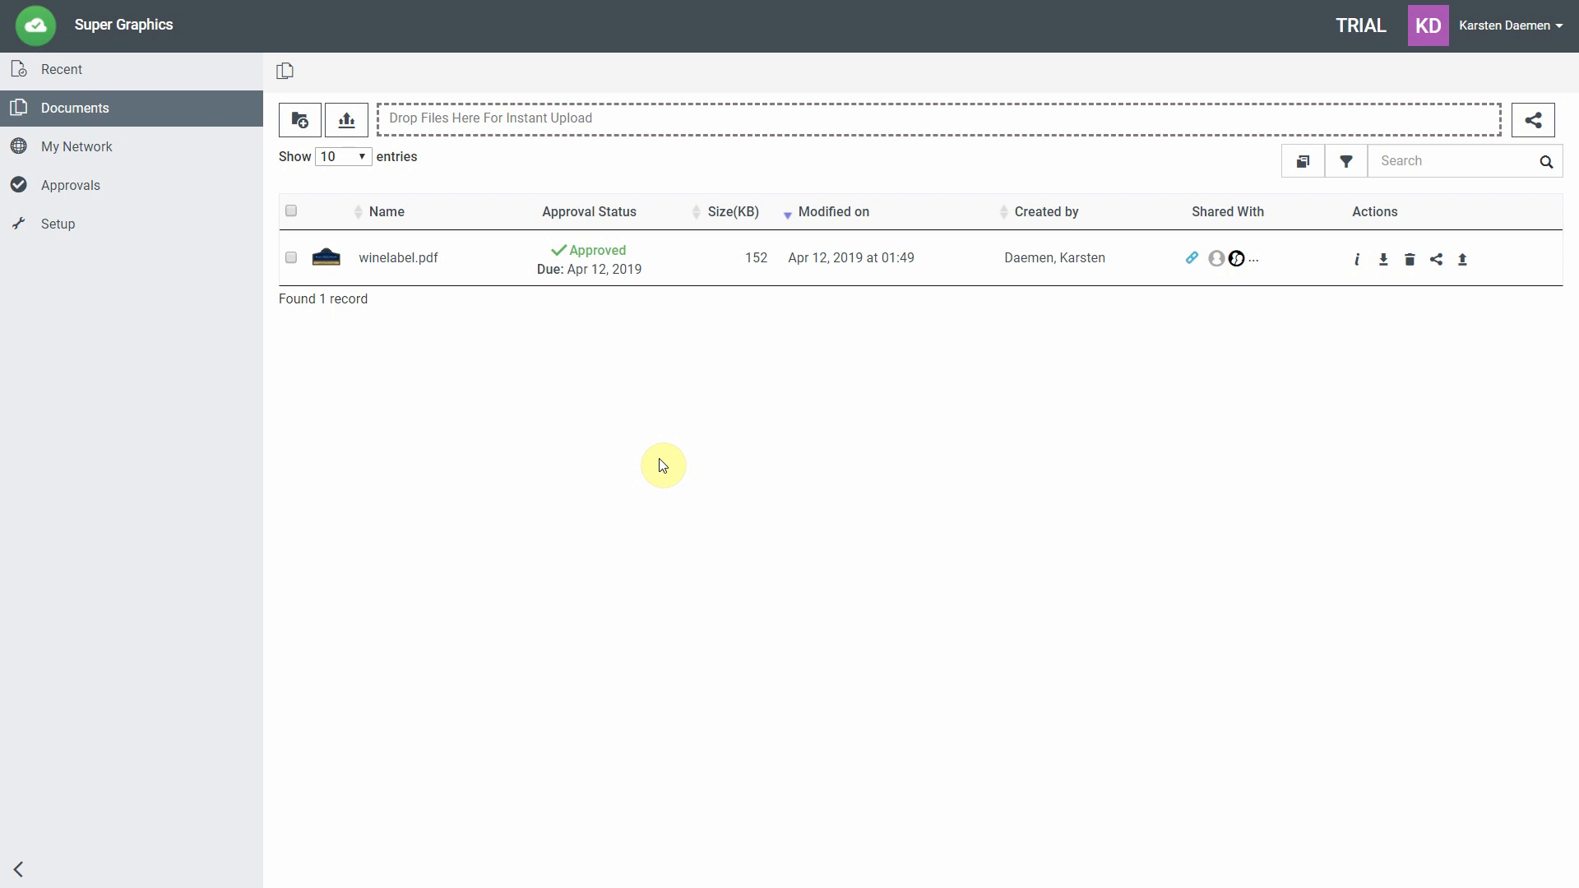
# Open the Approved status of winelabel.pdf in the documents list.
pyautogui.click(607, 258)
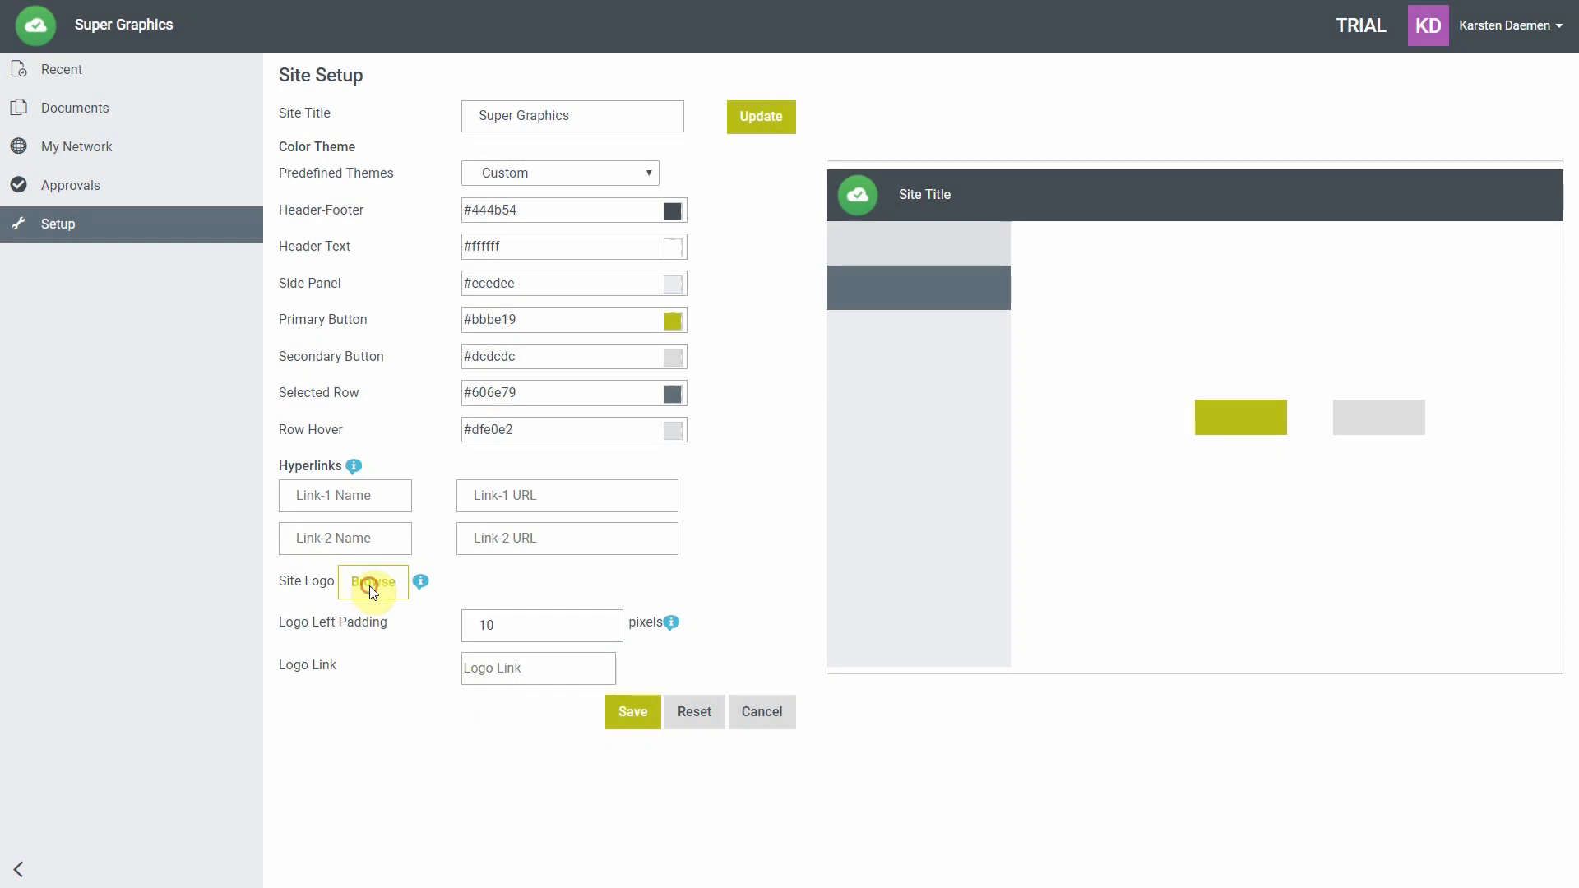
# Upload pg_logo.png as the site logo.
pyautogui.click(369, 587)
pyautogui.click(302, 203)
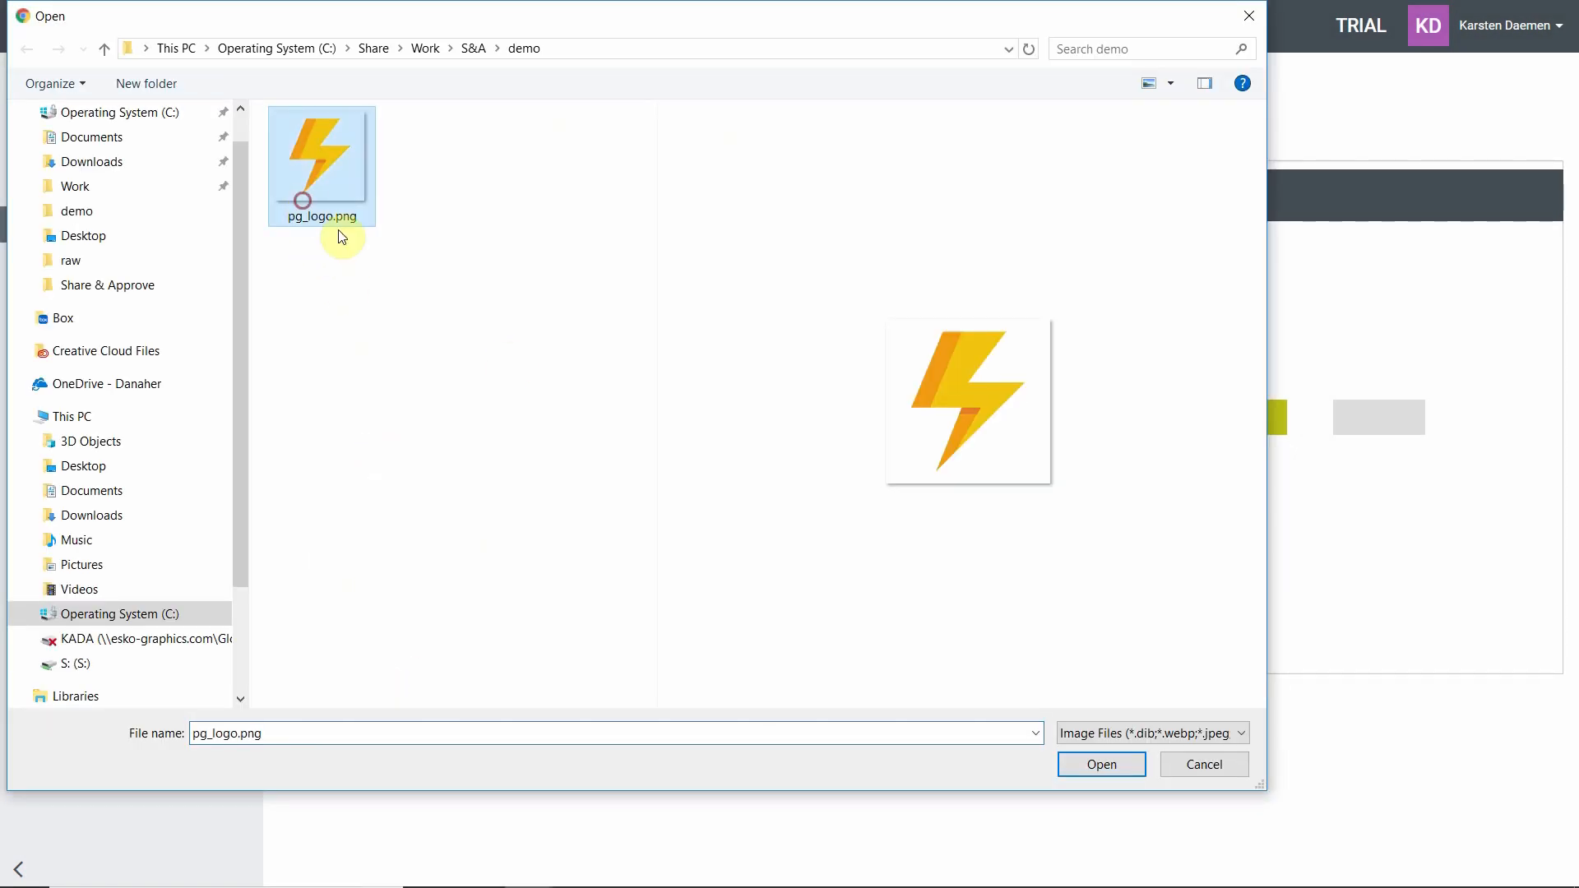
pyautogui.click(1097, 765)
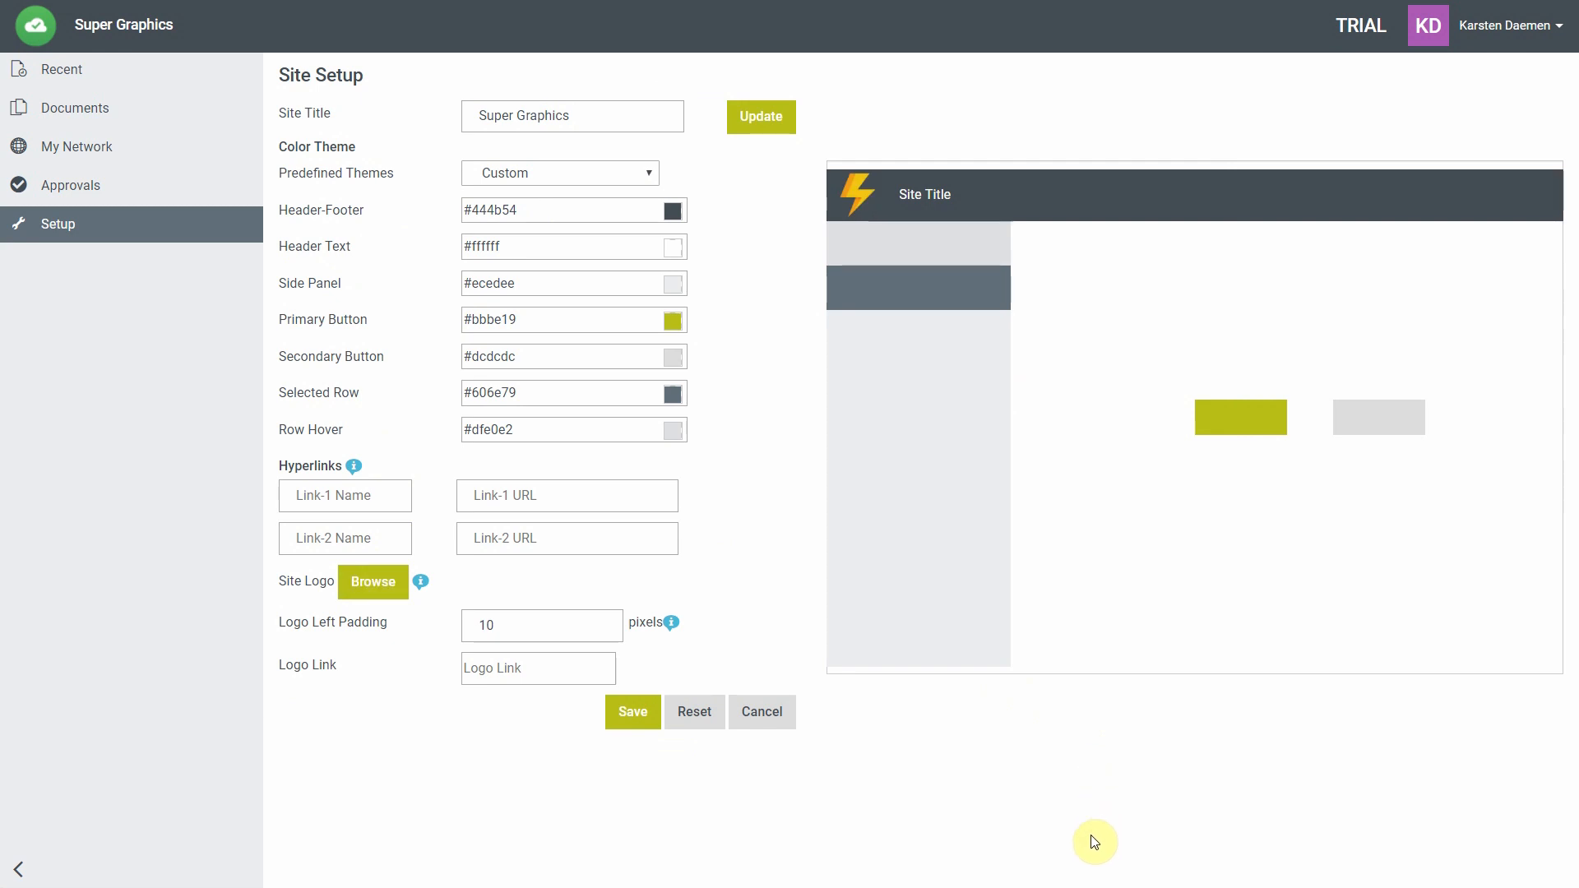
# Set the header and footer colour to blue #0061e0 and save the site setup.
pyautogui.click(672, 210)
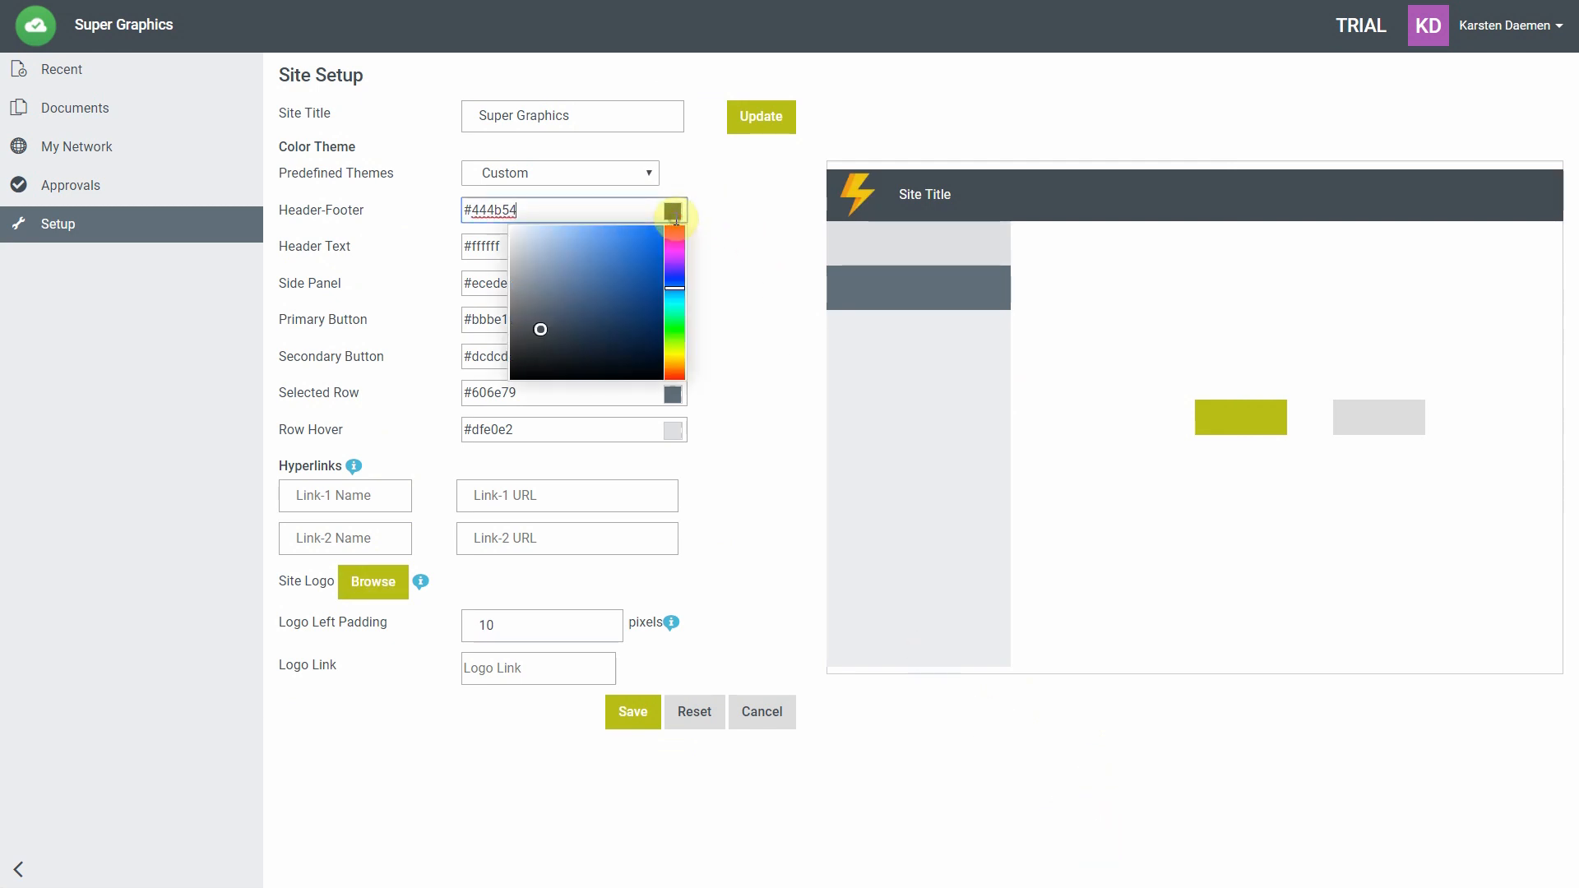
pyautogui.moveTo(616, 297); pyautogui.dragTo(666, 243)
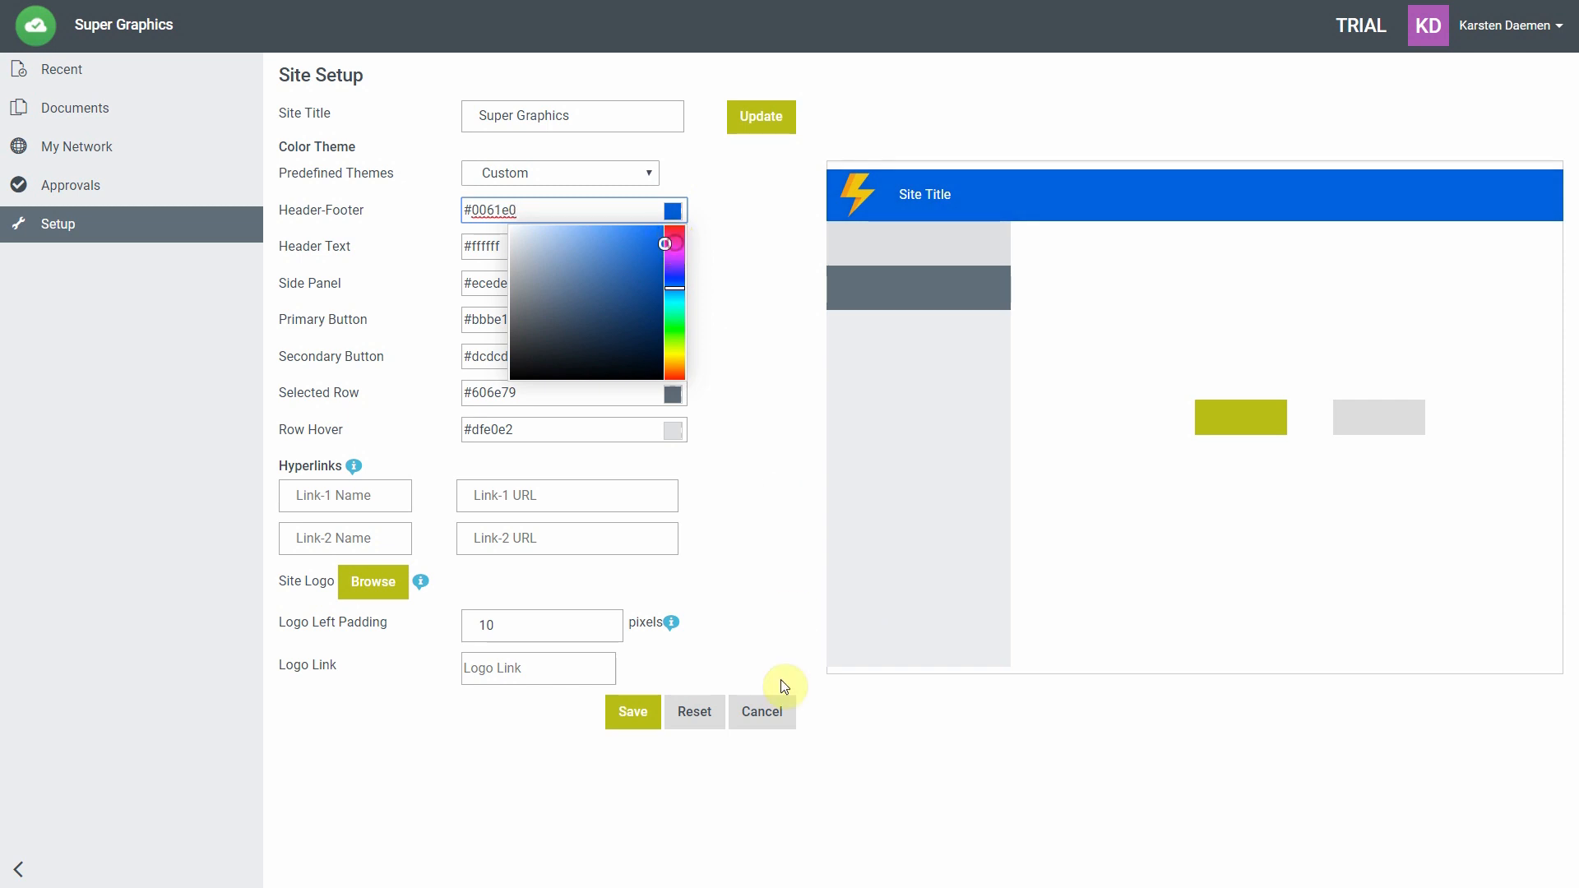
pyautogui.click(629, 709)
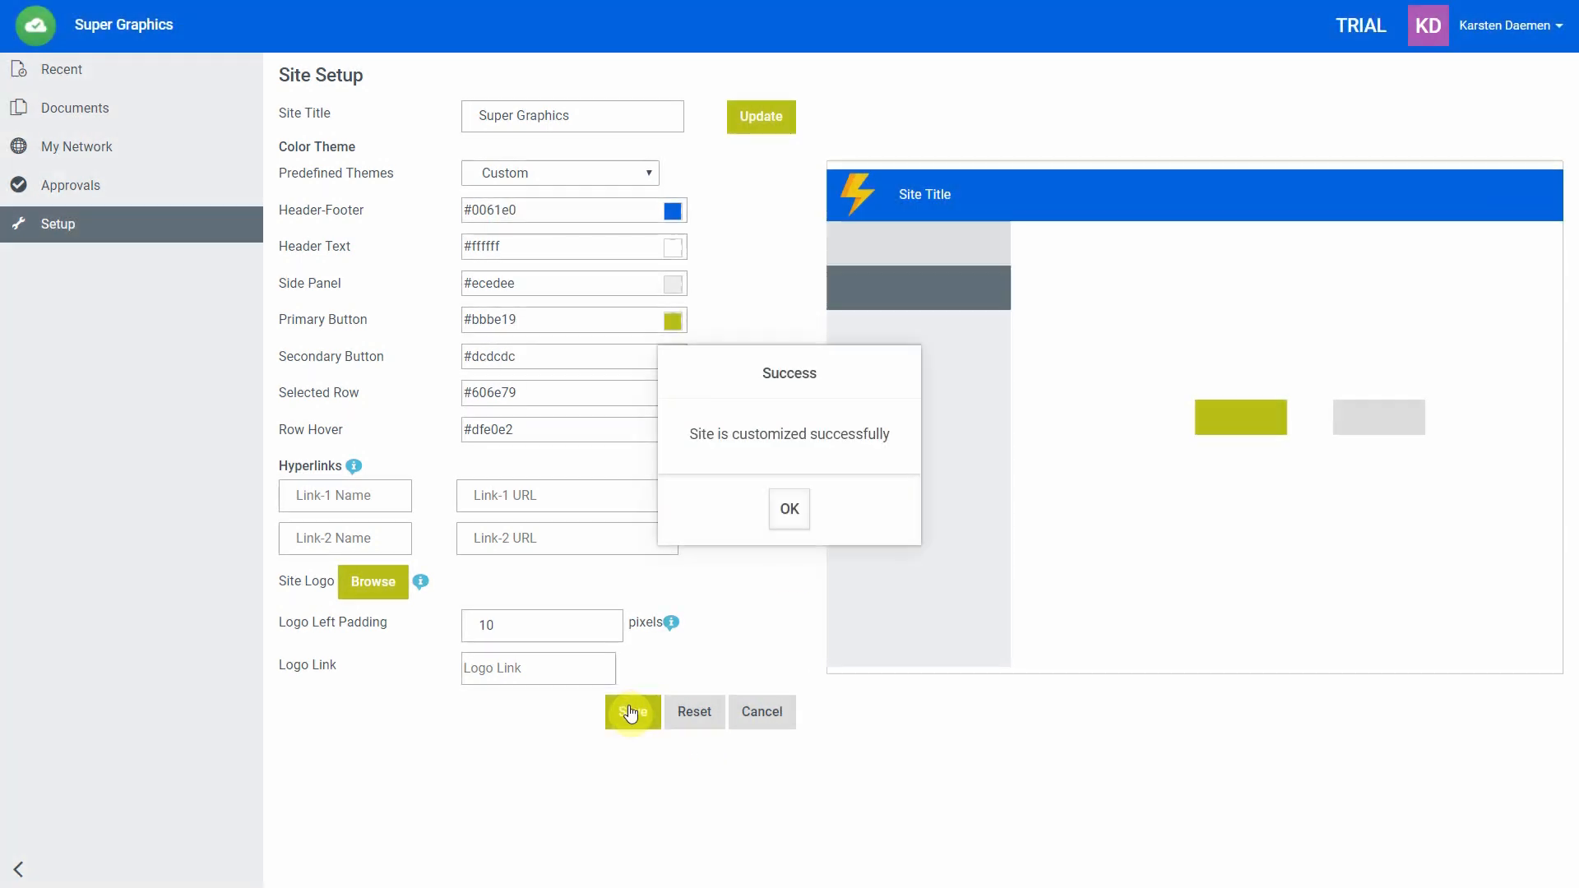
pyautogui.click(791, 513)
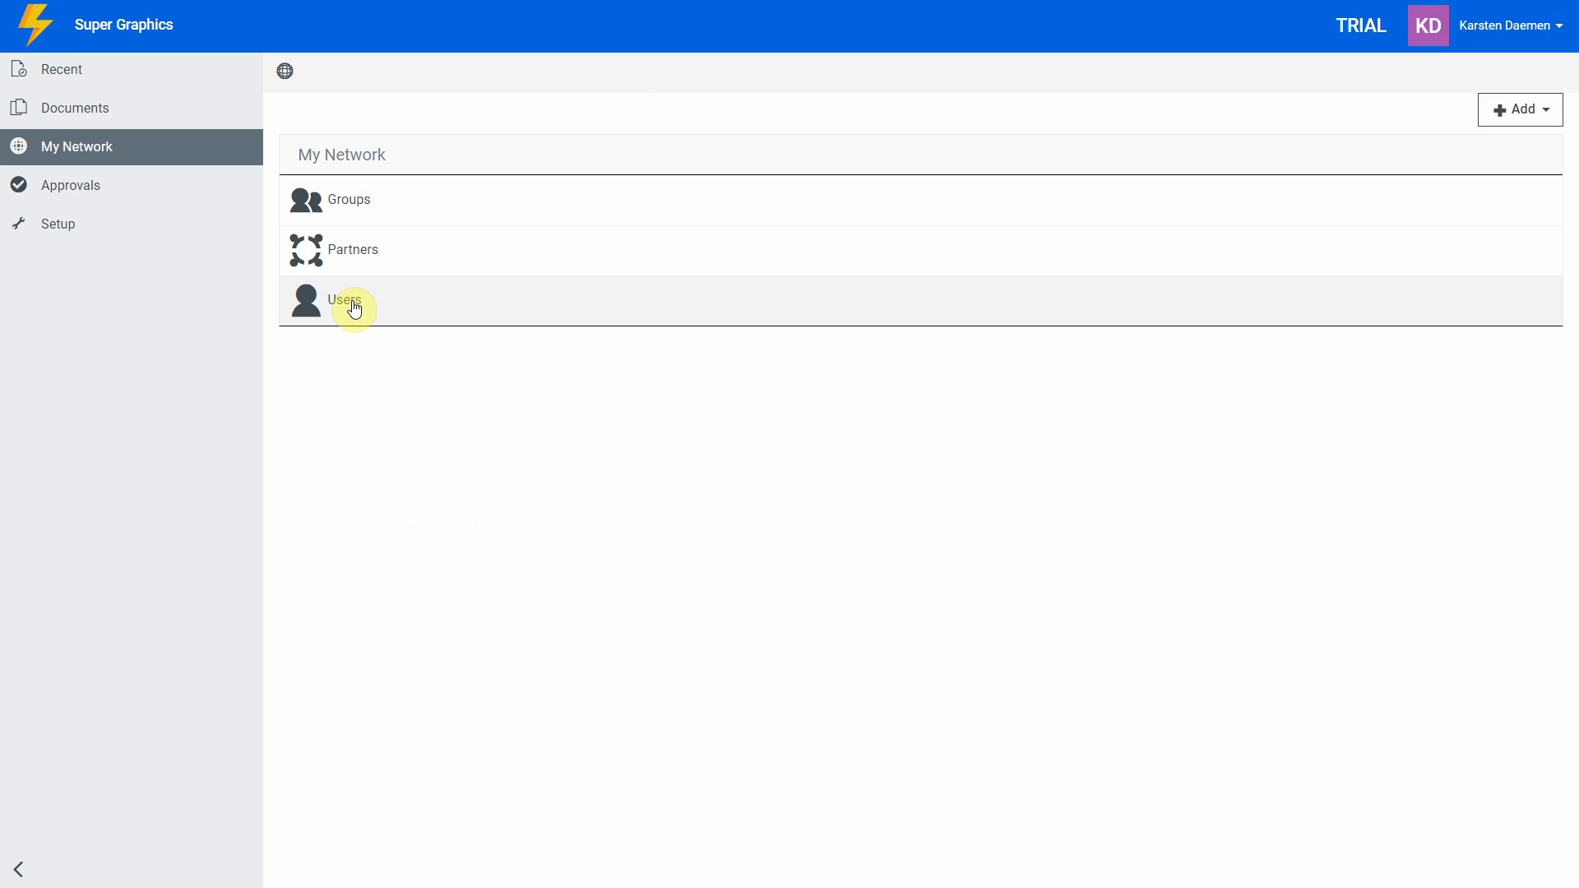
# Start a new internal user in Users and enter the user's e-mail address.
pyautogui.click(352, 301)
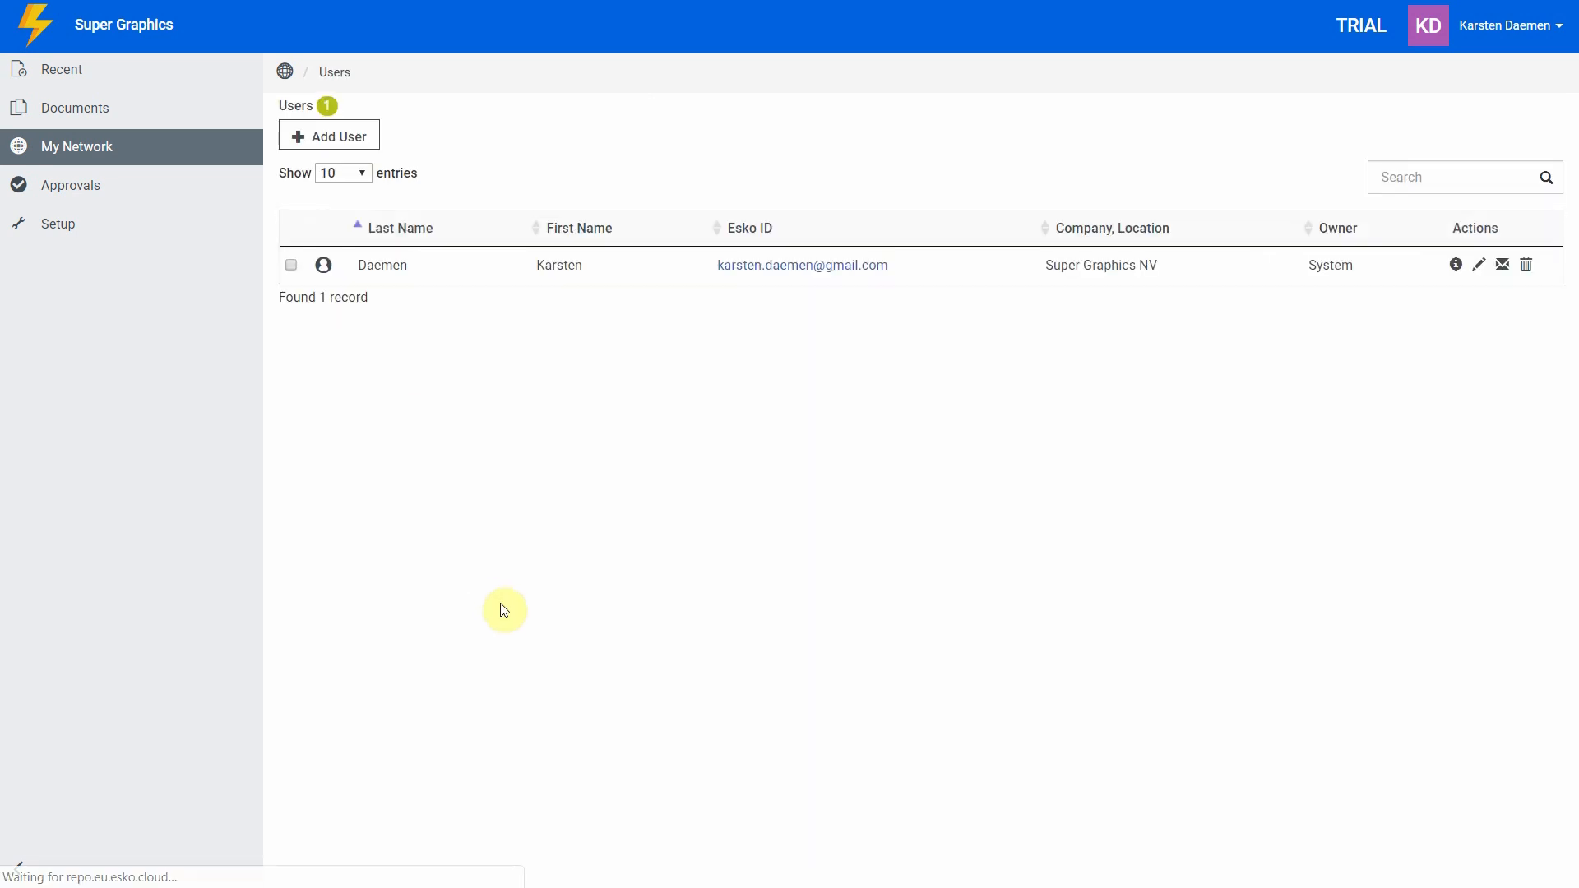
pyautogui.click(362, 136)
pyautogui.click(470, 156)
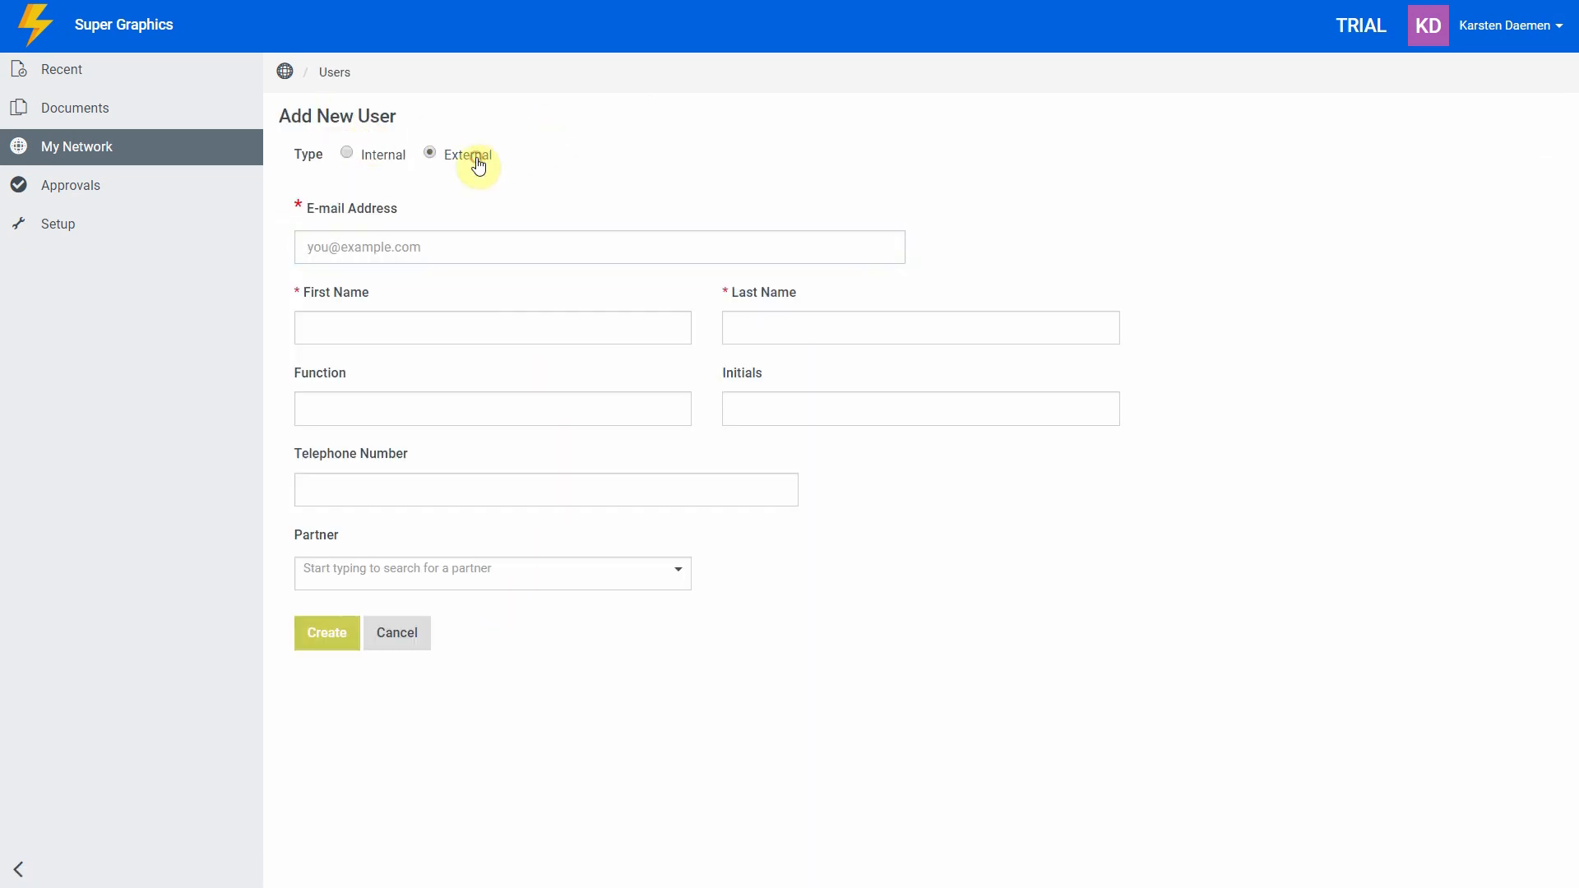
pyautogui.click(374, 164)
pyautogui.click(352, 248)
pyautogui.click(601, 182)
# Give the new user the CSR function and create the account.
pyautogui.click(413, 415)
pyautogui.write('CSR')
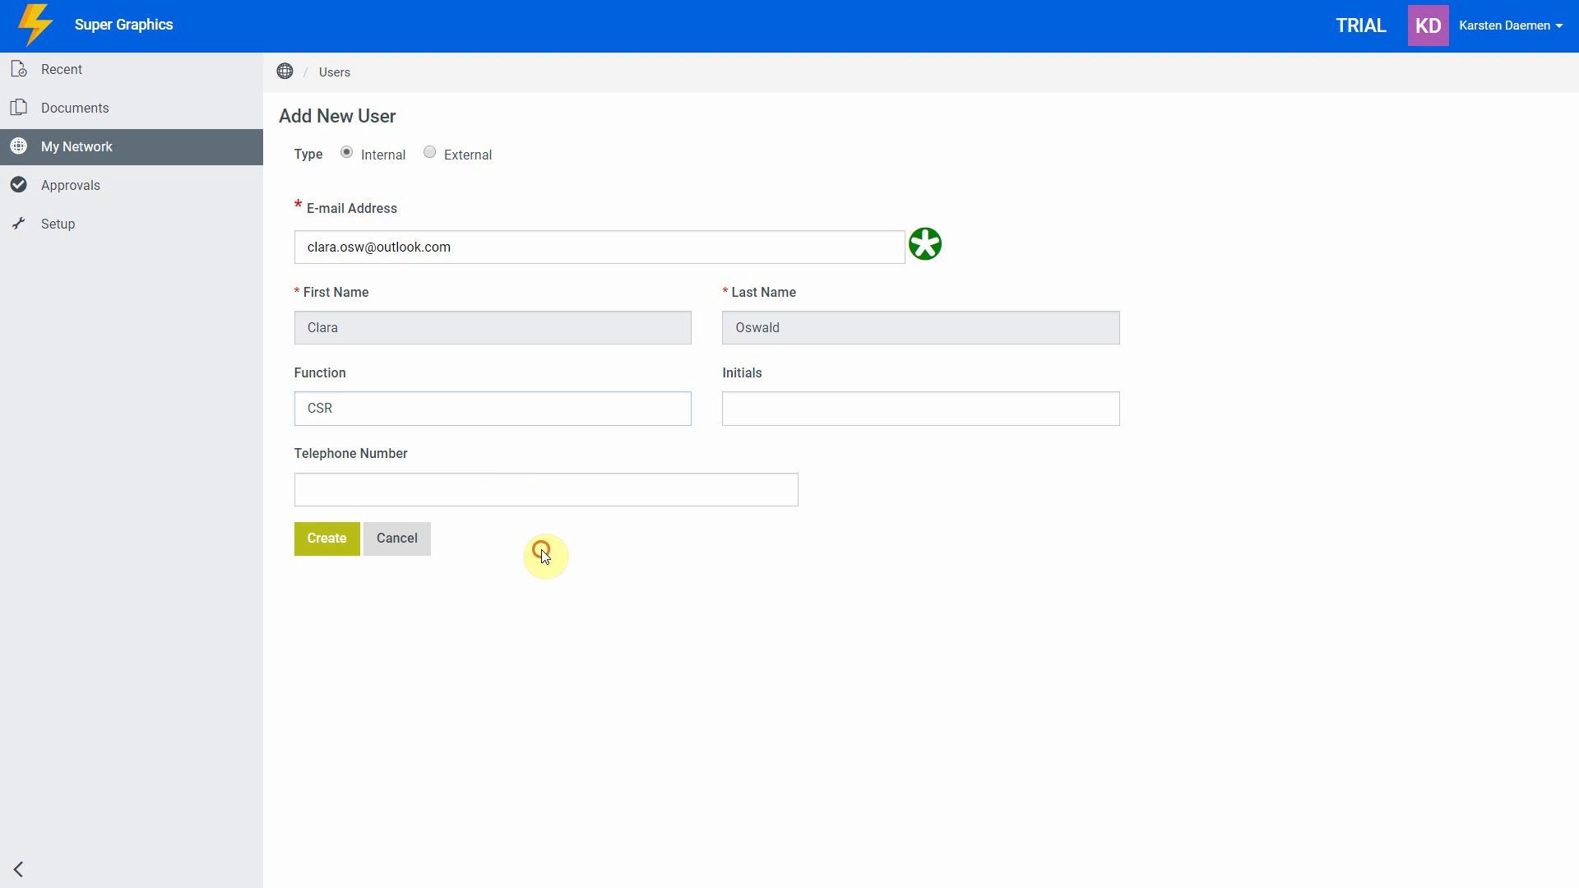
pyautogui.click(327, 538)
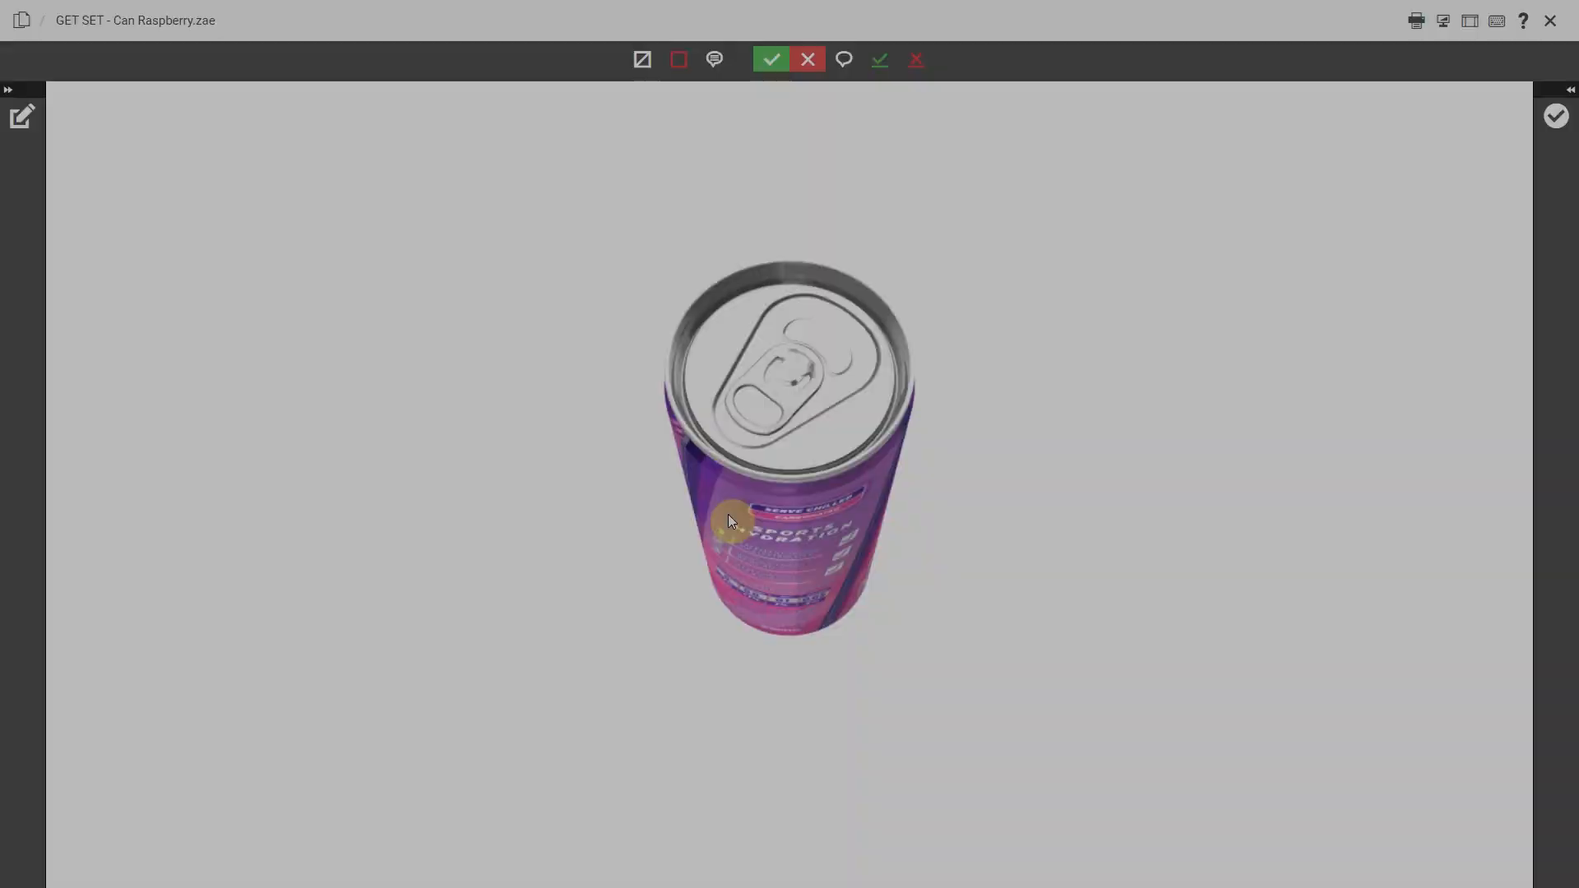
pyautogui.moveTo(728, 520); pyautogui.dragTo(859, 477)
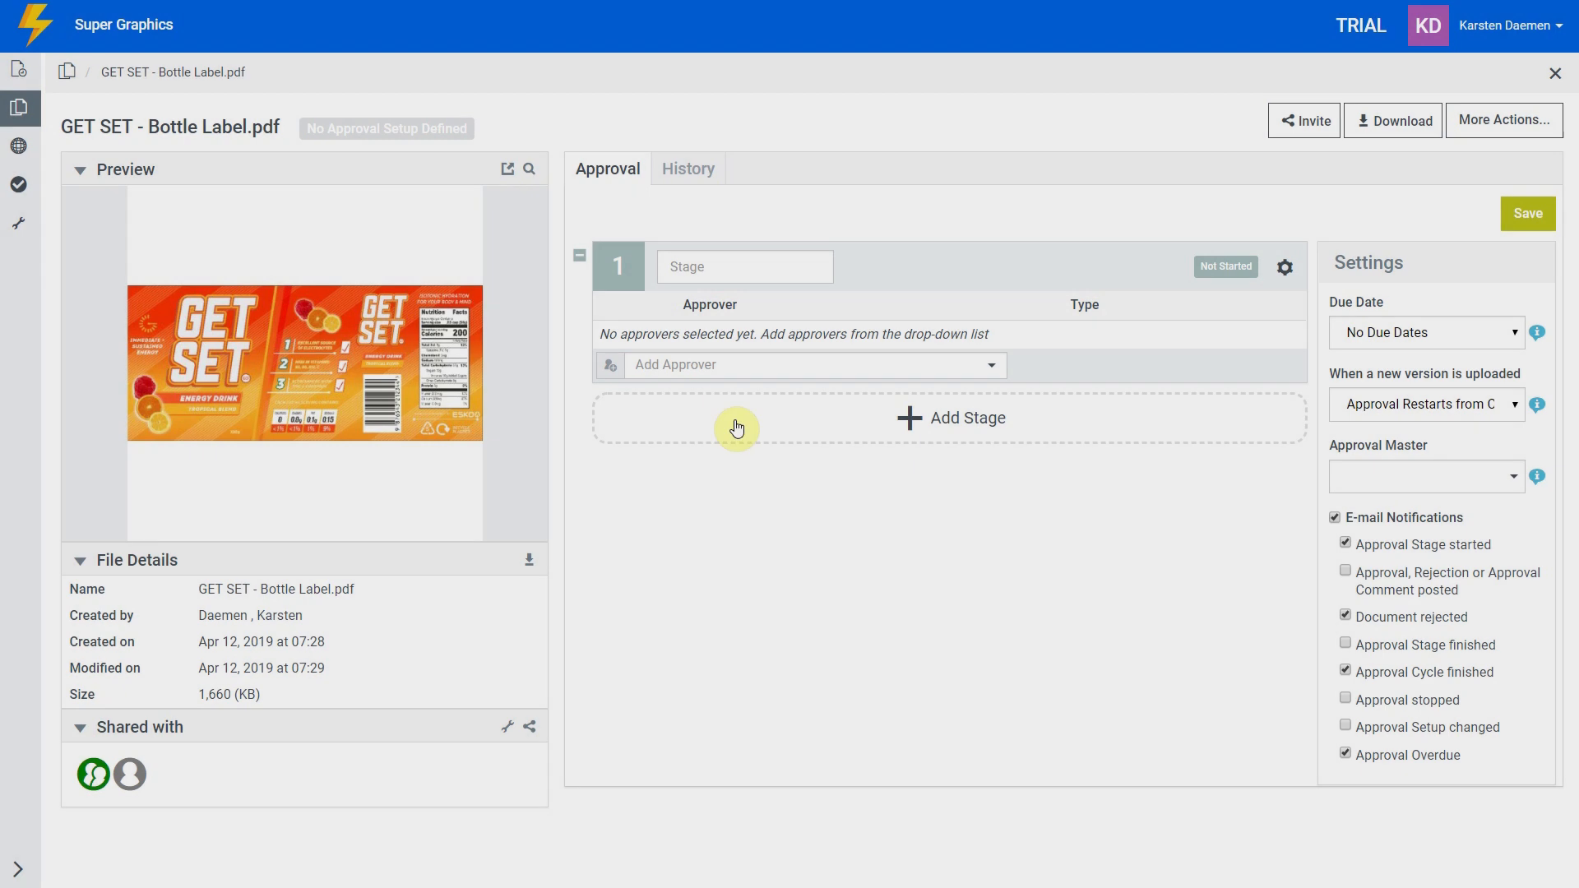
# Add a user and the Prepress group as Stage 1 approvers.
pyautogui.click(736, 363)
pyautogui.write('kar')
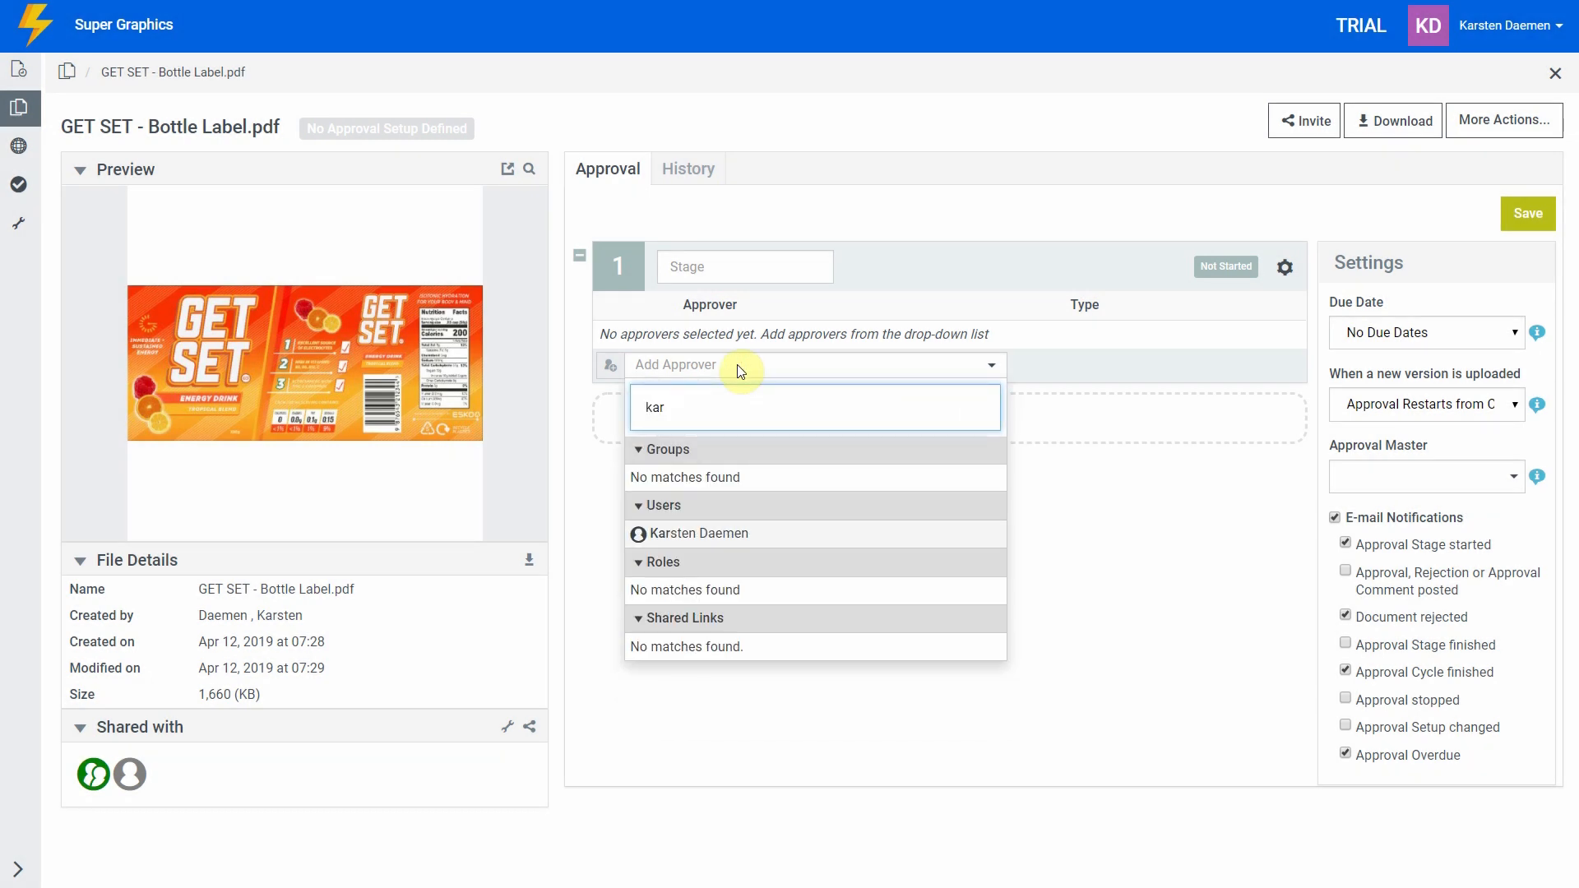
pyautogui.press('Return')
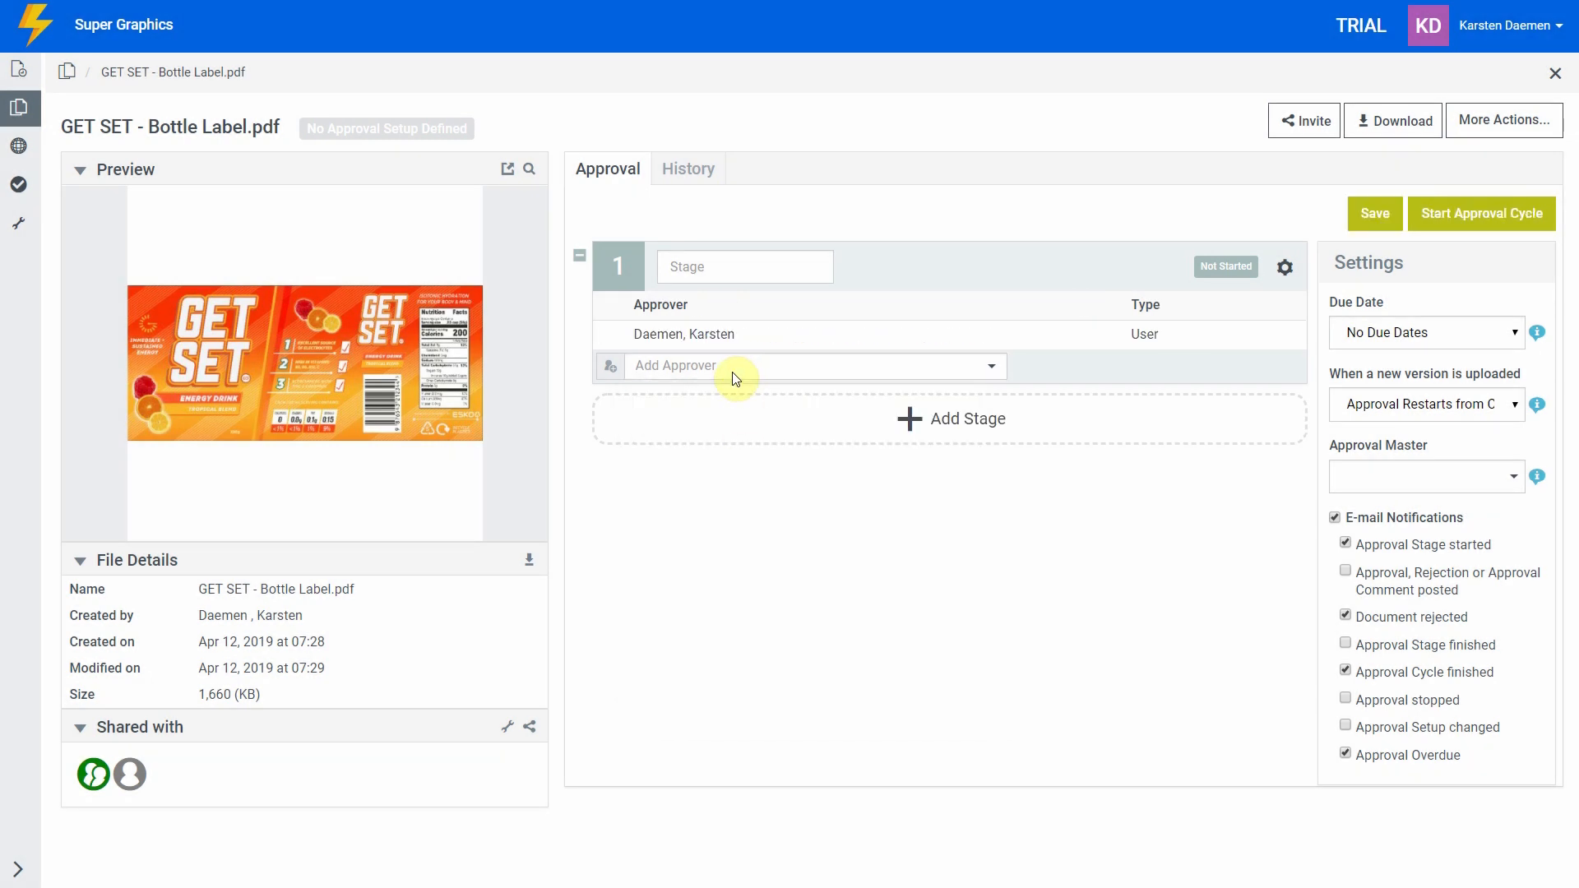
pyautogui.click(735, 375)
pyautogui.write('pre')
pyautogui.press('Return')
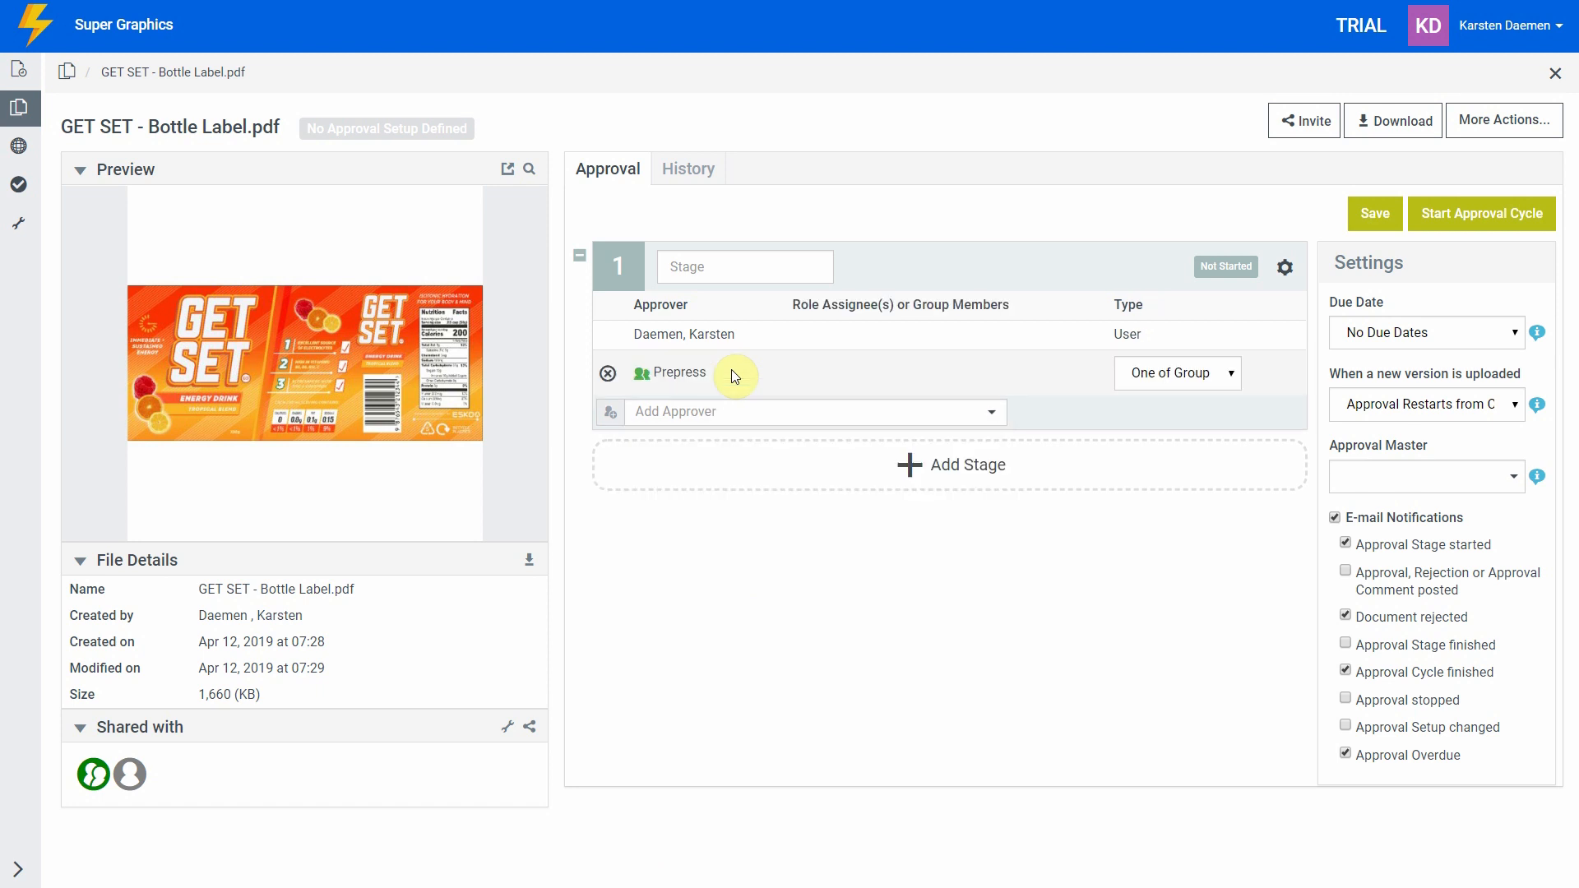
# Add a second stage with the new user as approver, with due dates based on Lead Times.
pyautogui.click(732, 465)
pyautogui.click(707, 568)
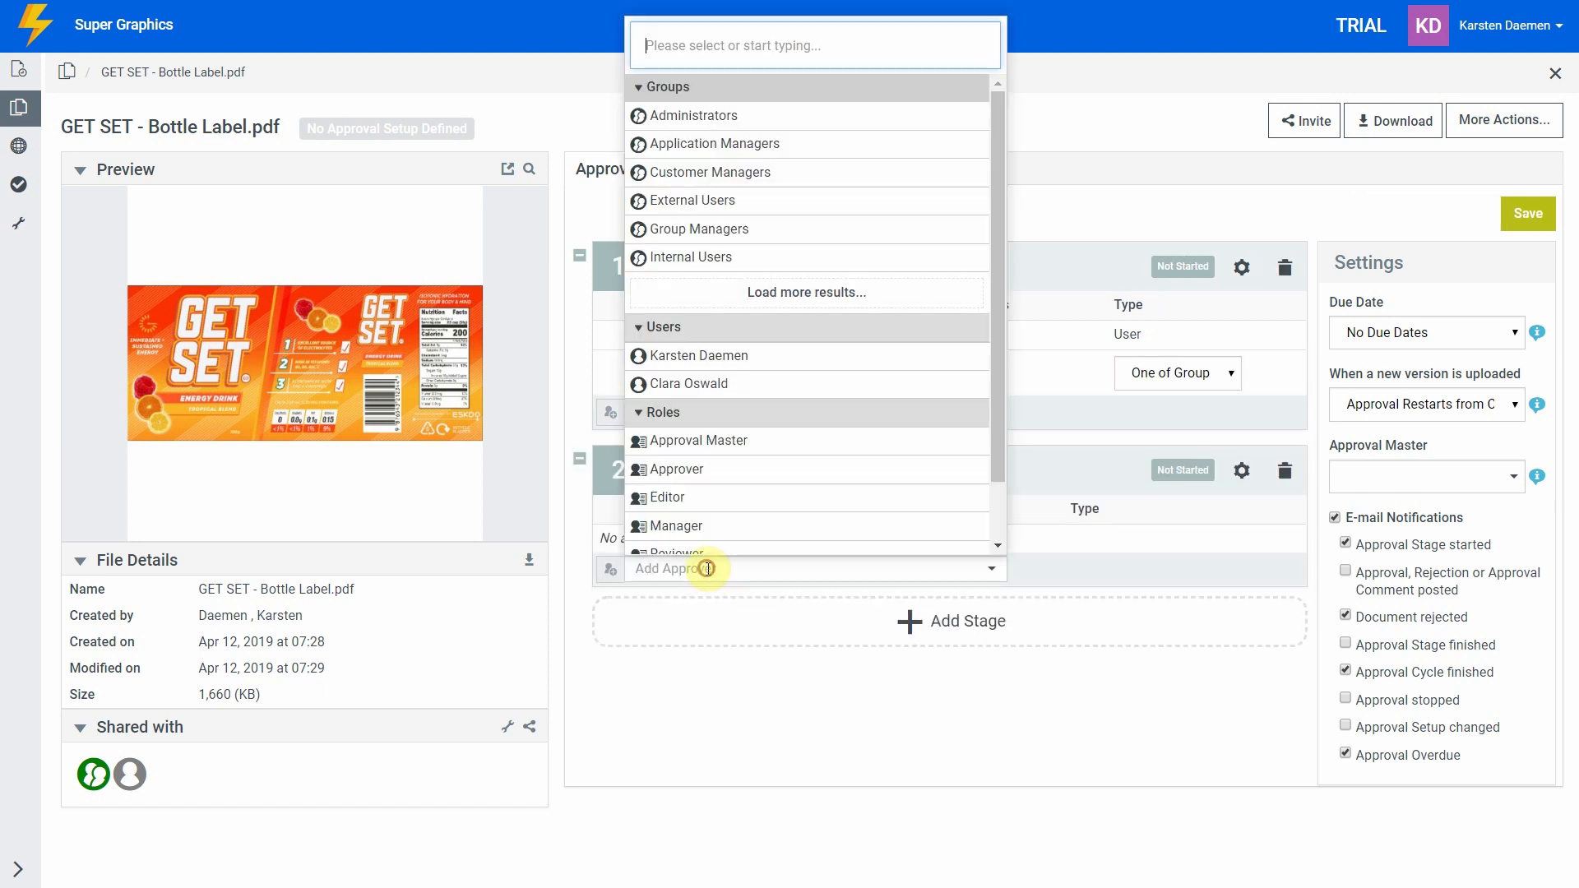
pyautogui.write('clara')
pyautogui.press('Return')
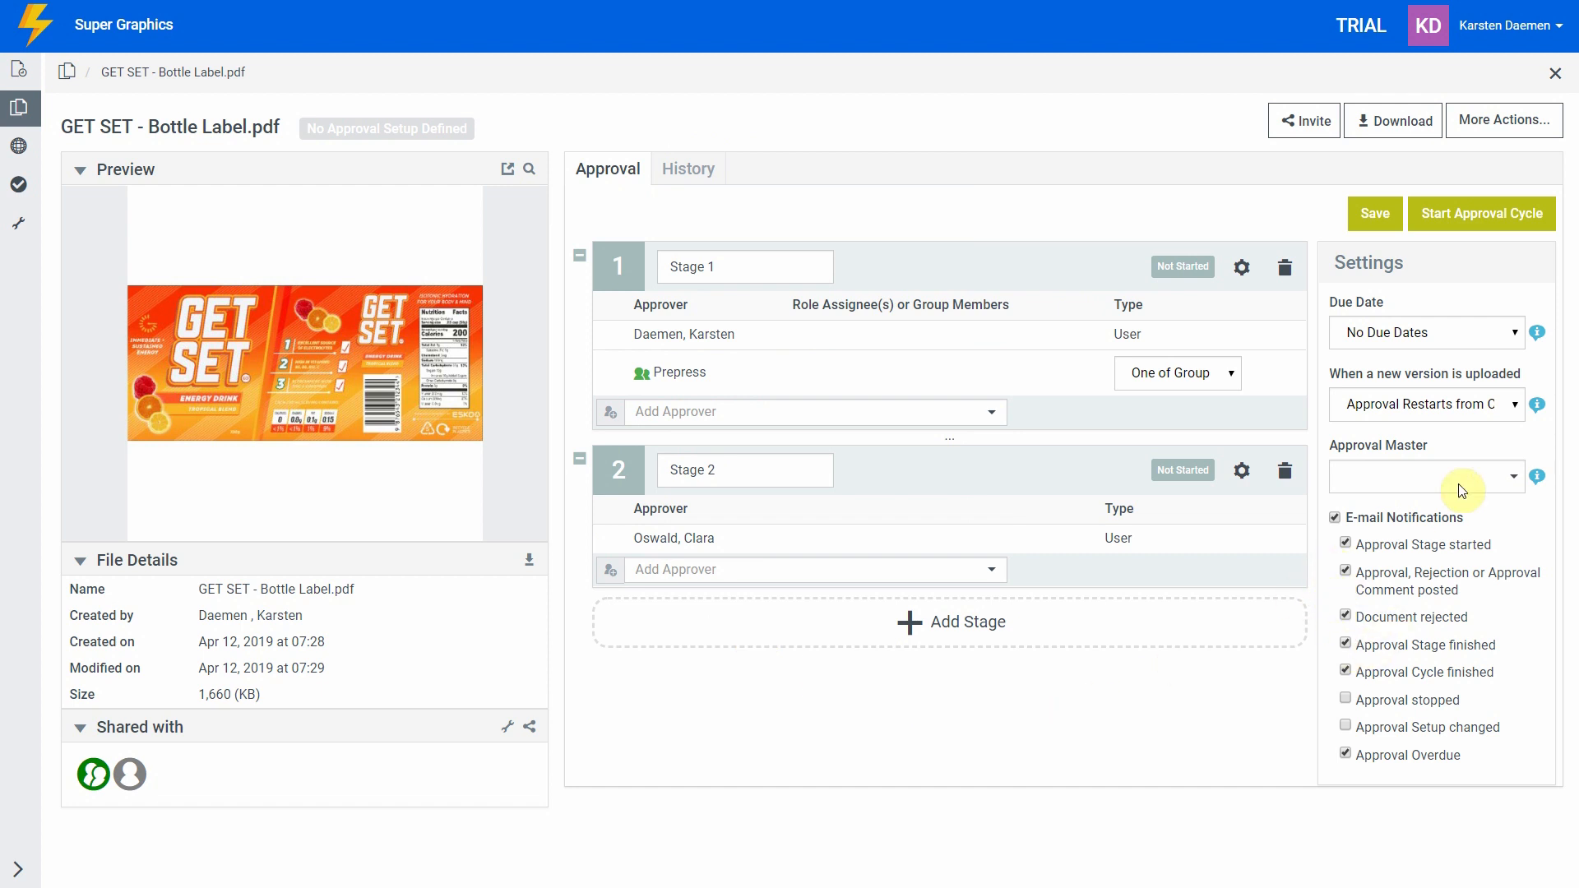
pyautogui.click(1487, 333)
pyautogui.click(1462, 391)
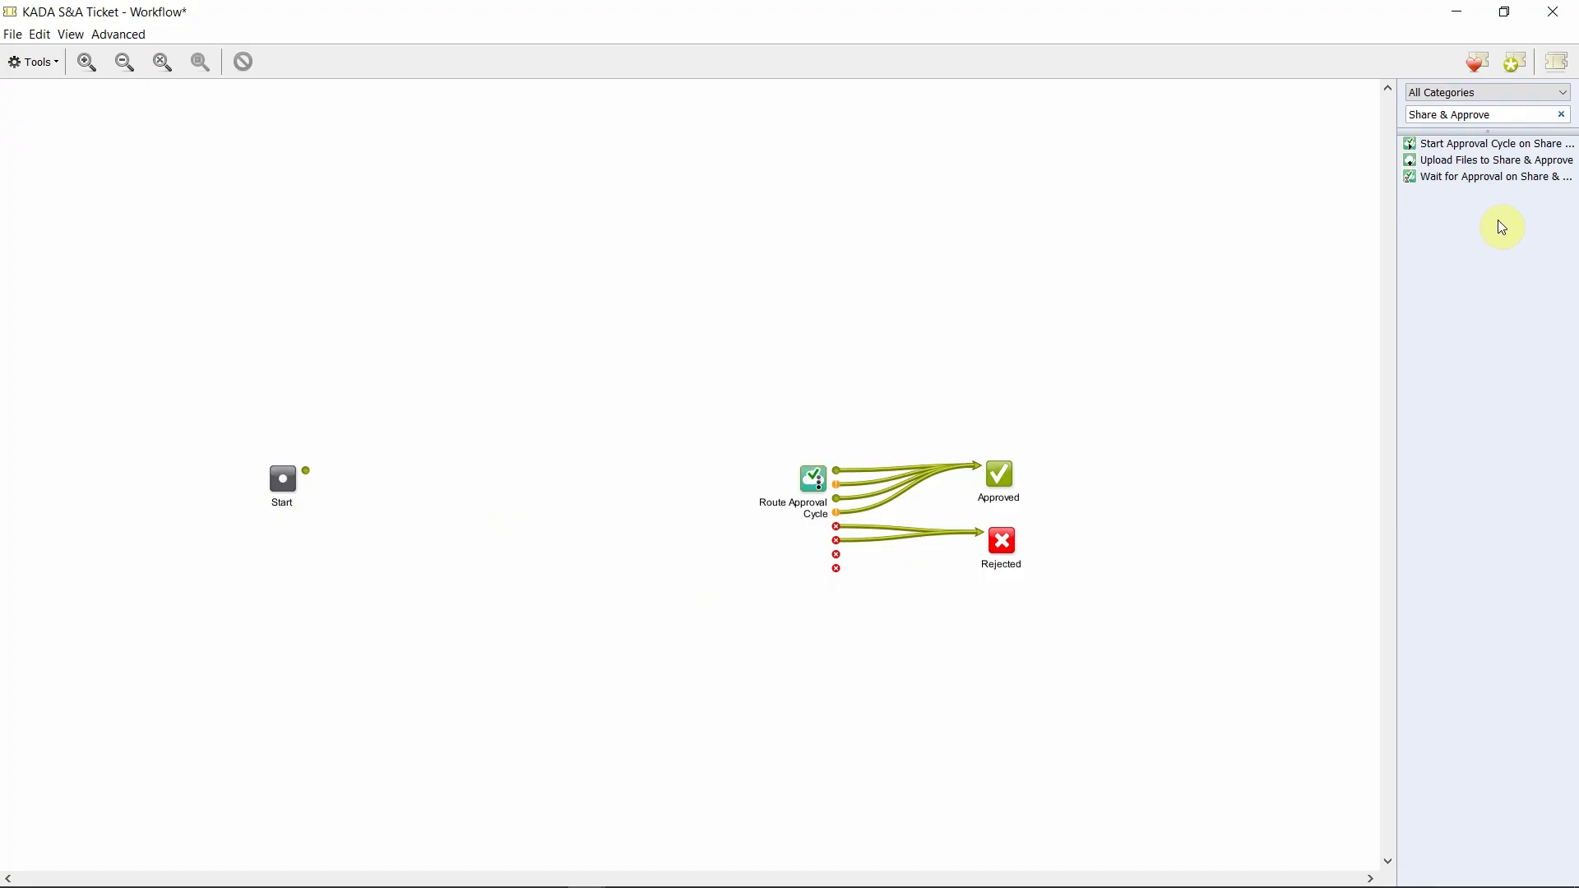
# Chain Upload Files, Start Approval Cycle and Wait for Approval steps after Start, connected in sequence.
pyautogui.moveTo(1506, 163); pyautogui.dragTo(393, 473)
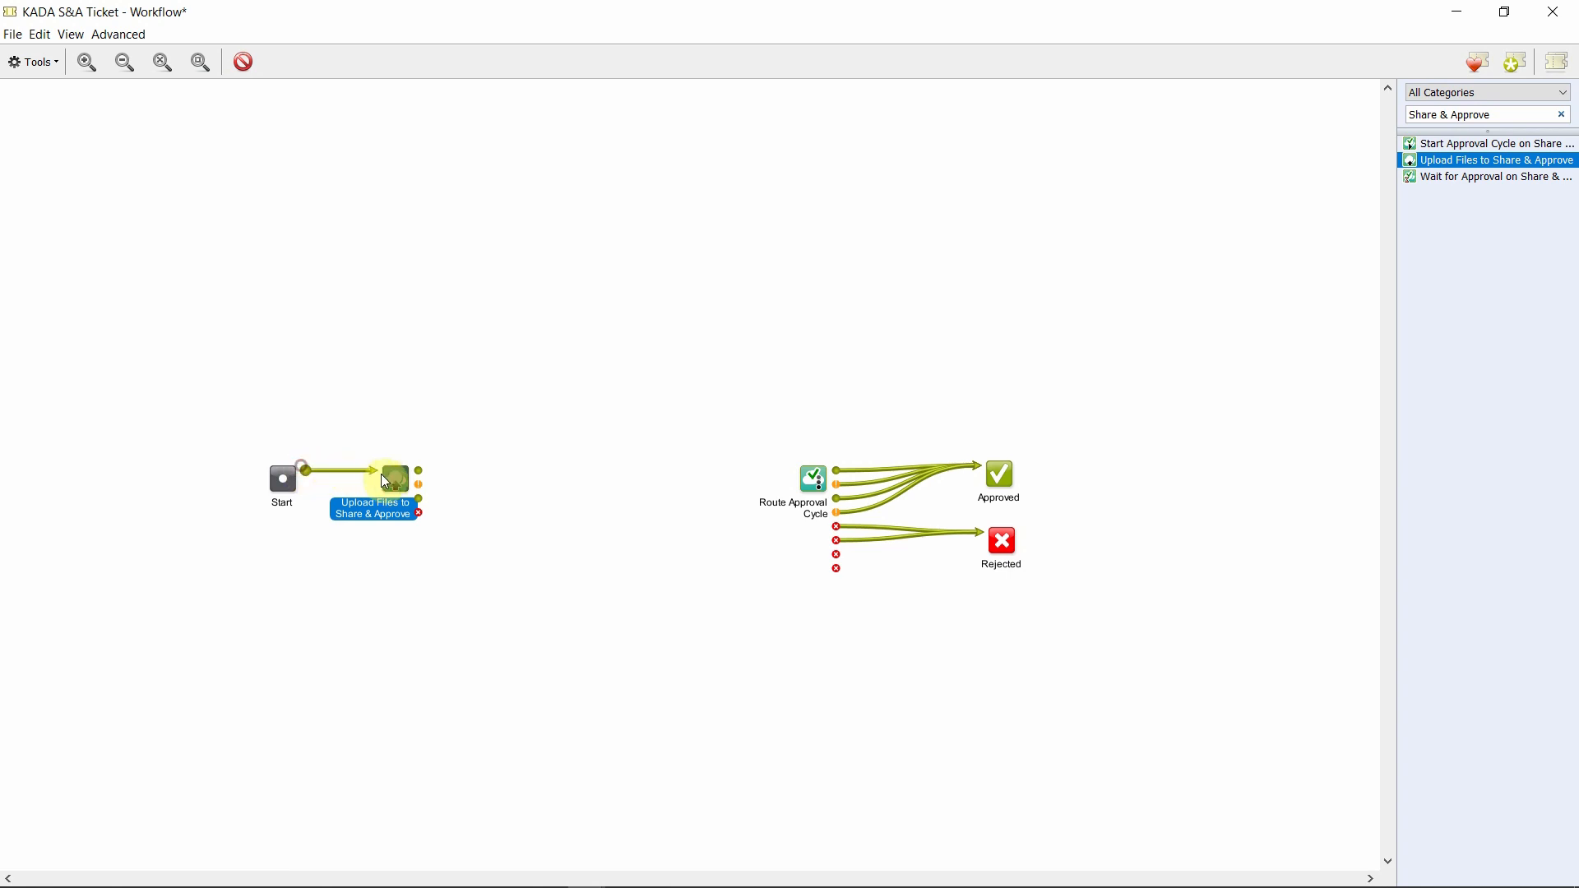
pyautogui.moveTo(1435, 144); pyautogui.dragTo(520, 481)
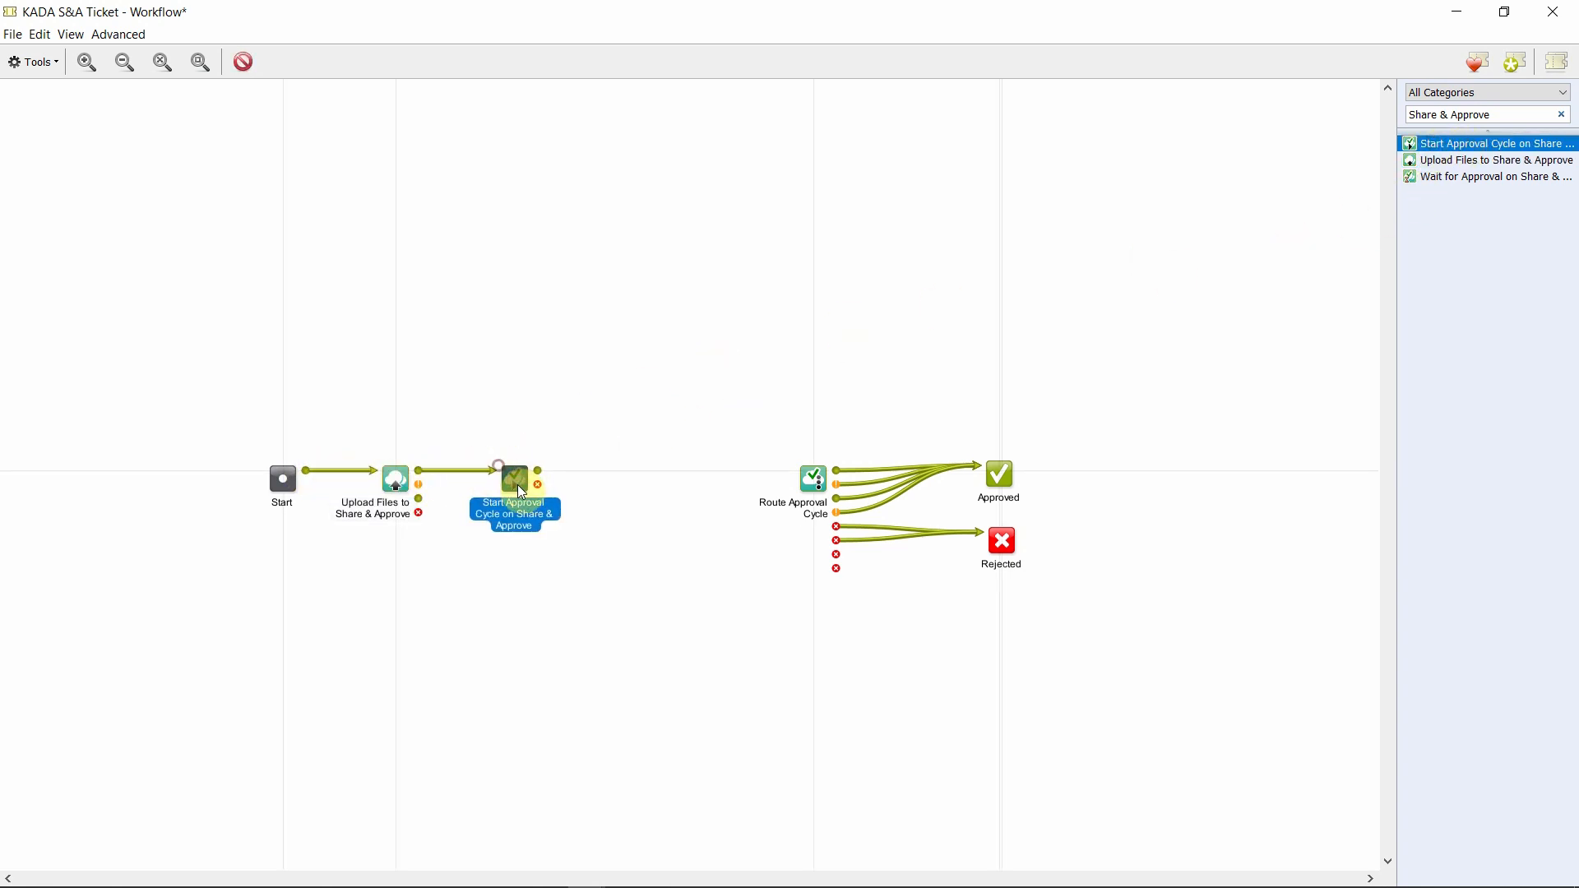
pyautogui.click(1477, 232)
pyautogui.moveTo(1477, 184); pyautogui.dragTo(641, 470)
pyautogui.moveTo(545, 471); pyautogui.dragTo(658, 492)
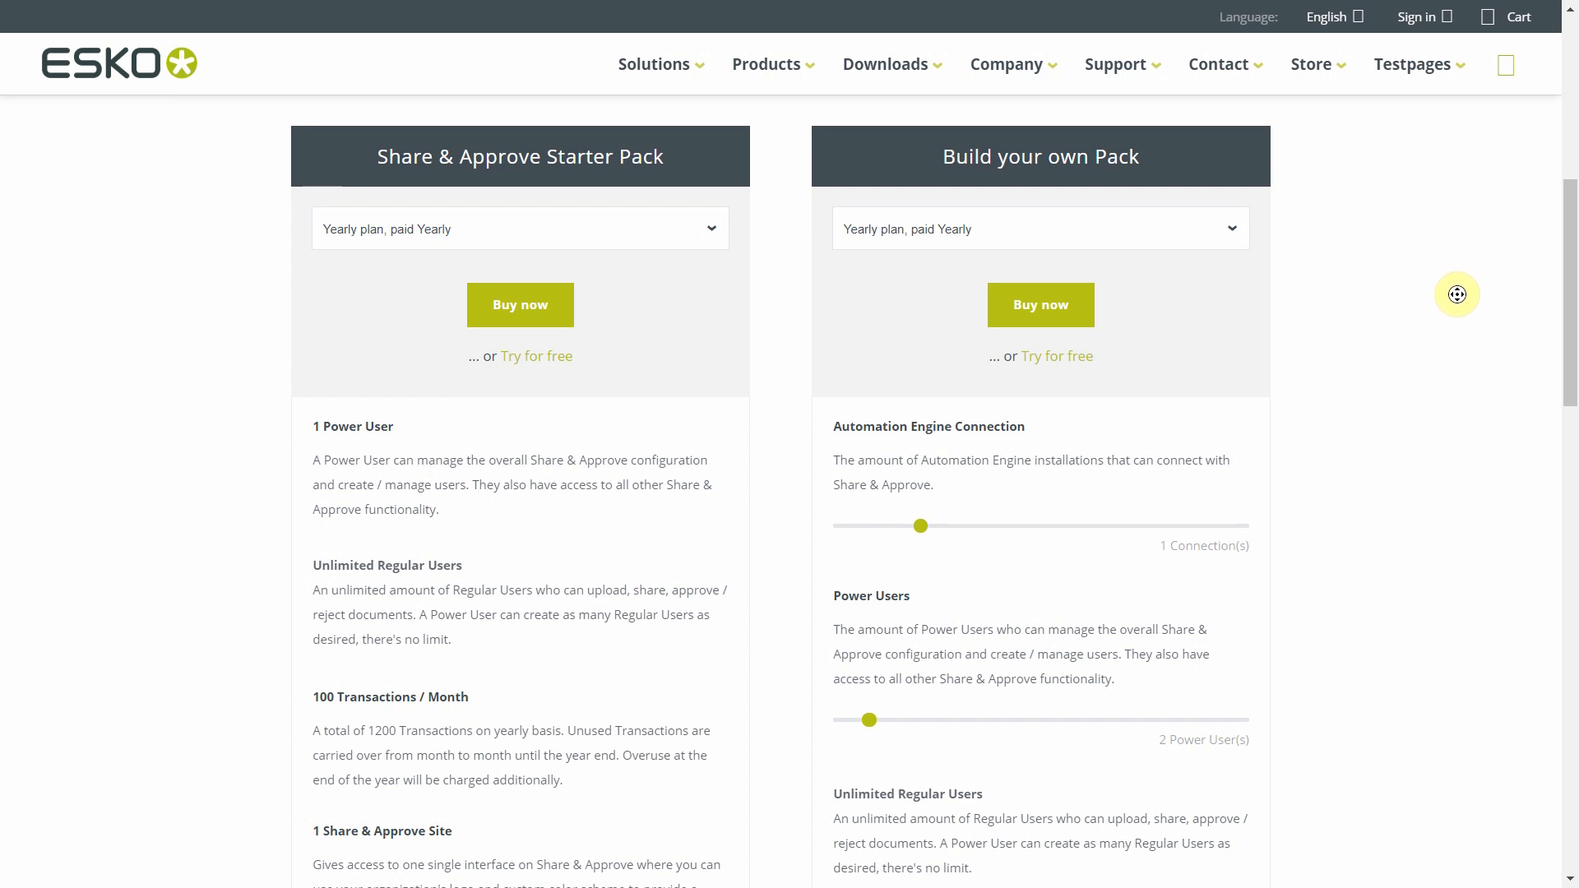
pyautogui.scroll(-1, 1457, 297)
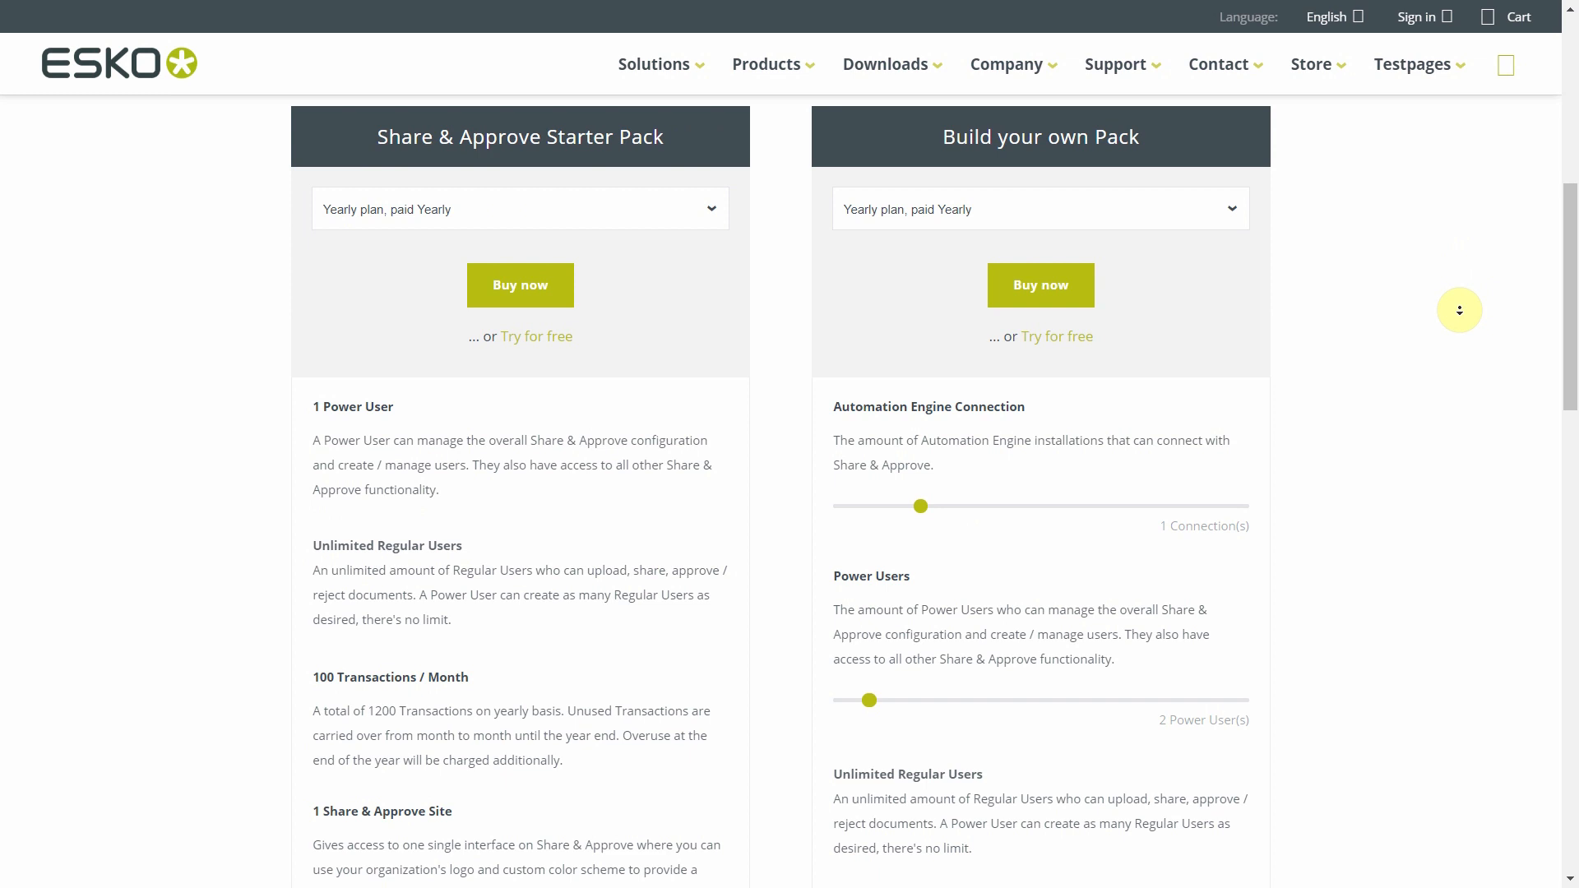
pyautogui.scroll(-1, 1459, 310)
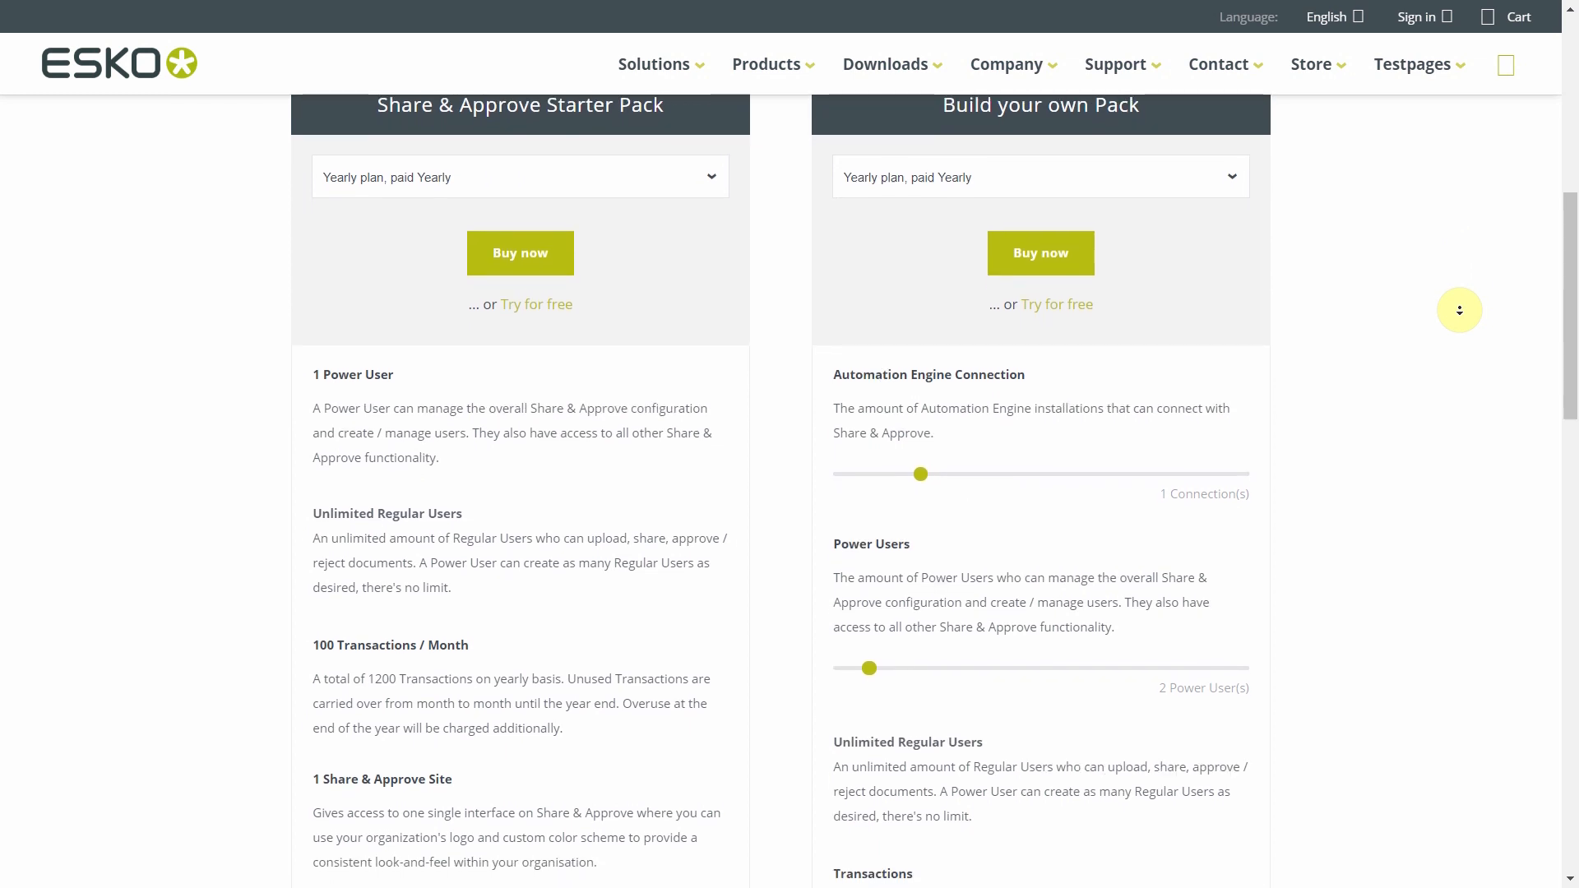
pyautogui.scroll(-1, 1460, 310)
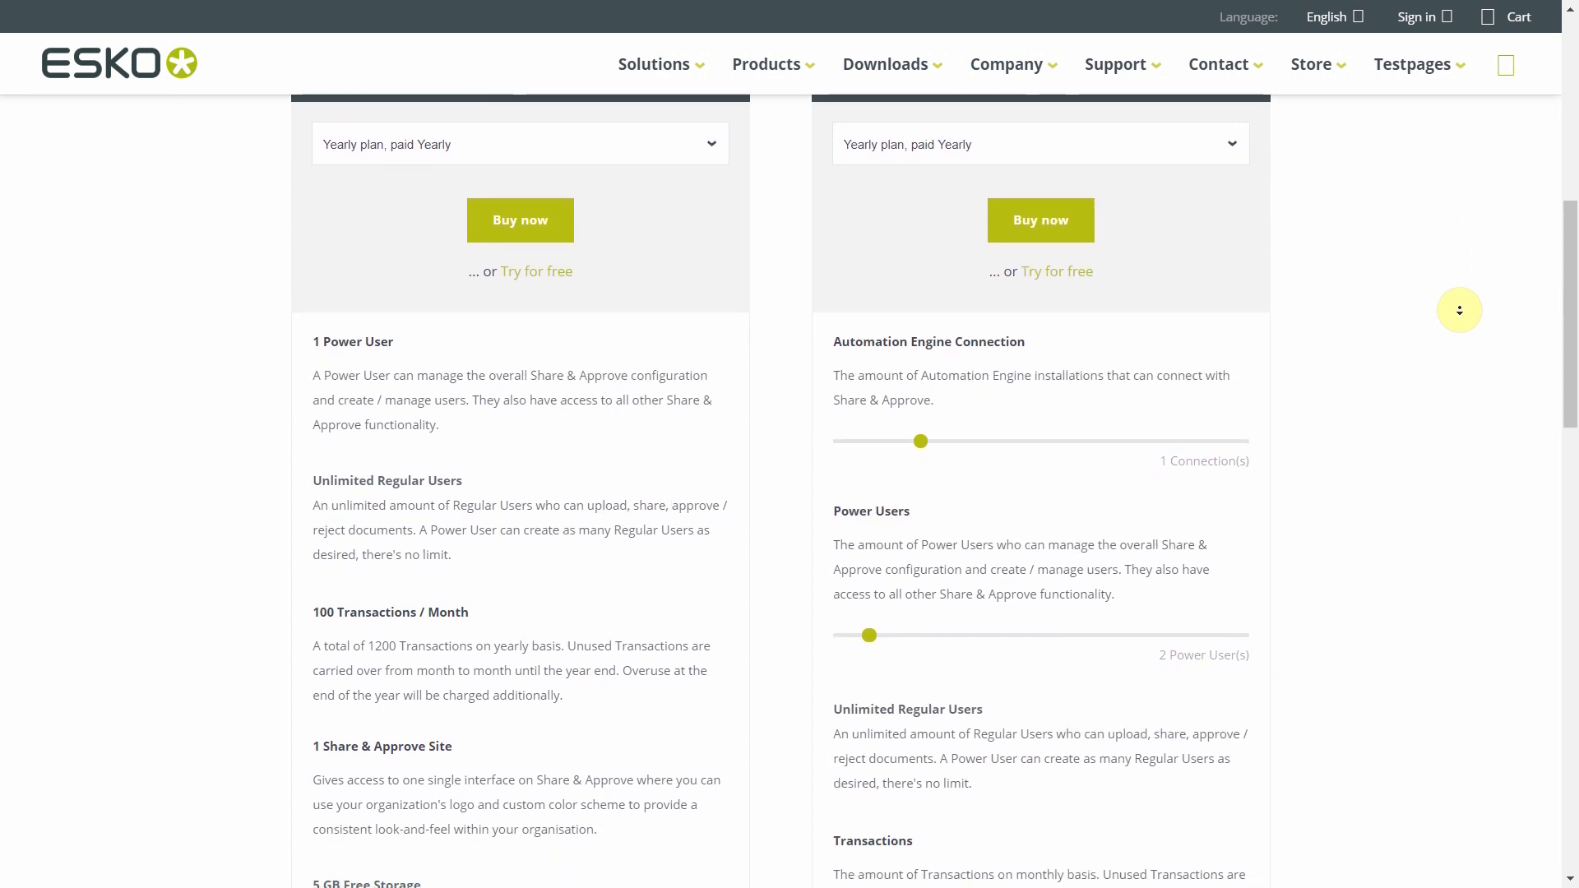
pyautogui.scroll(-1, 1460, 310)
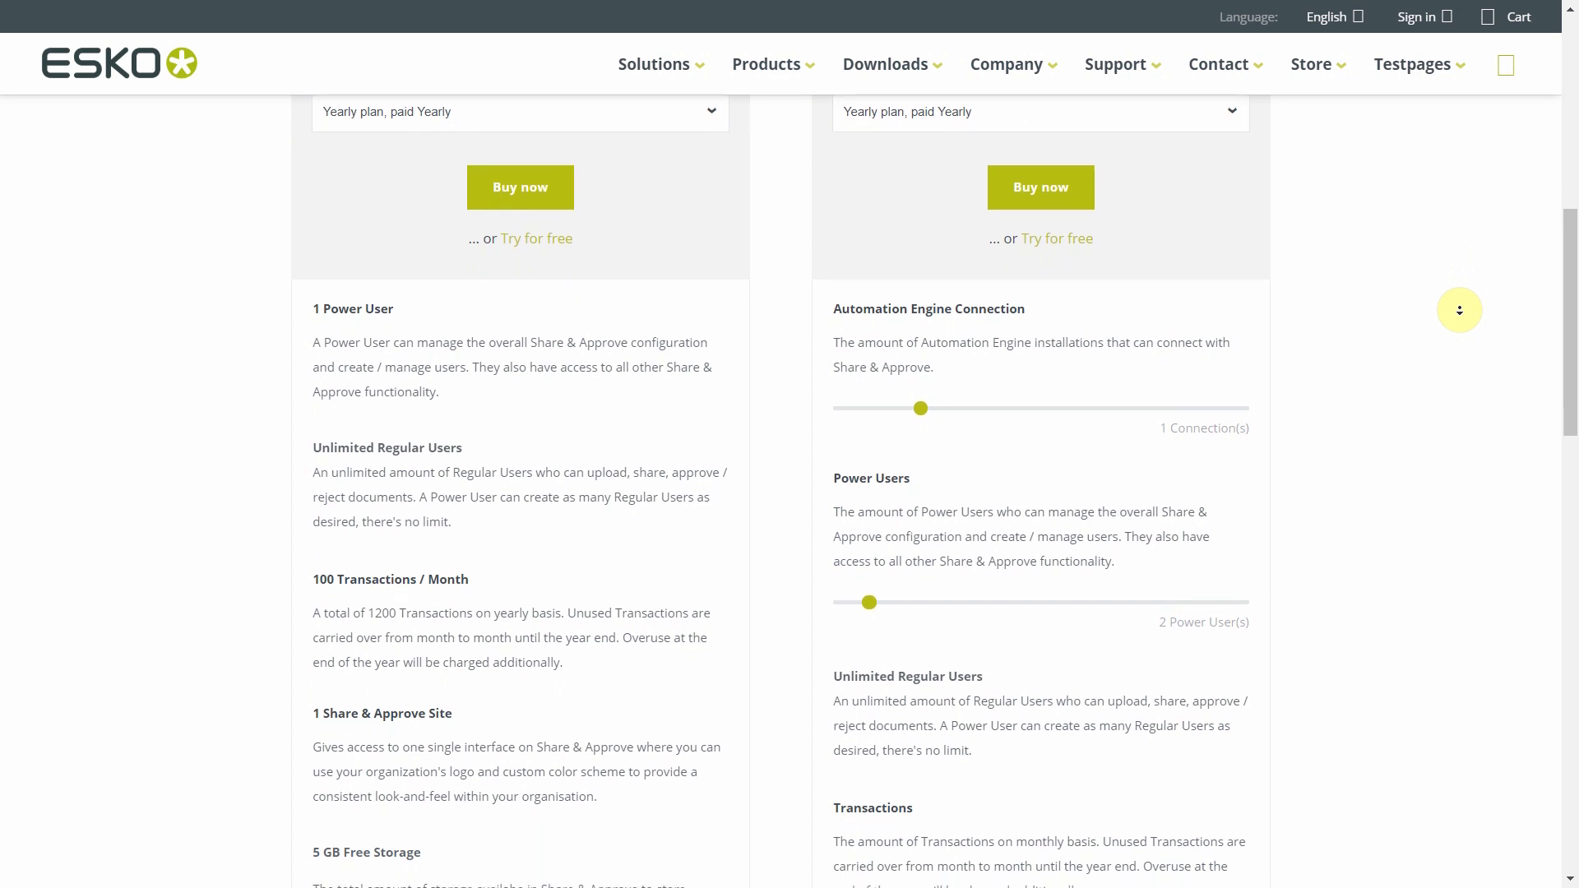
pyautogui.scroll(-1, 1460, 310)
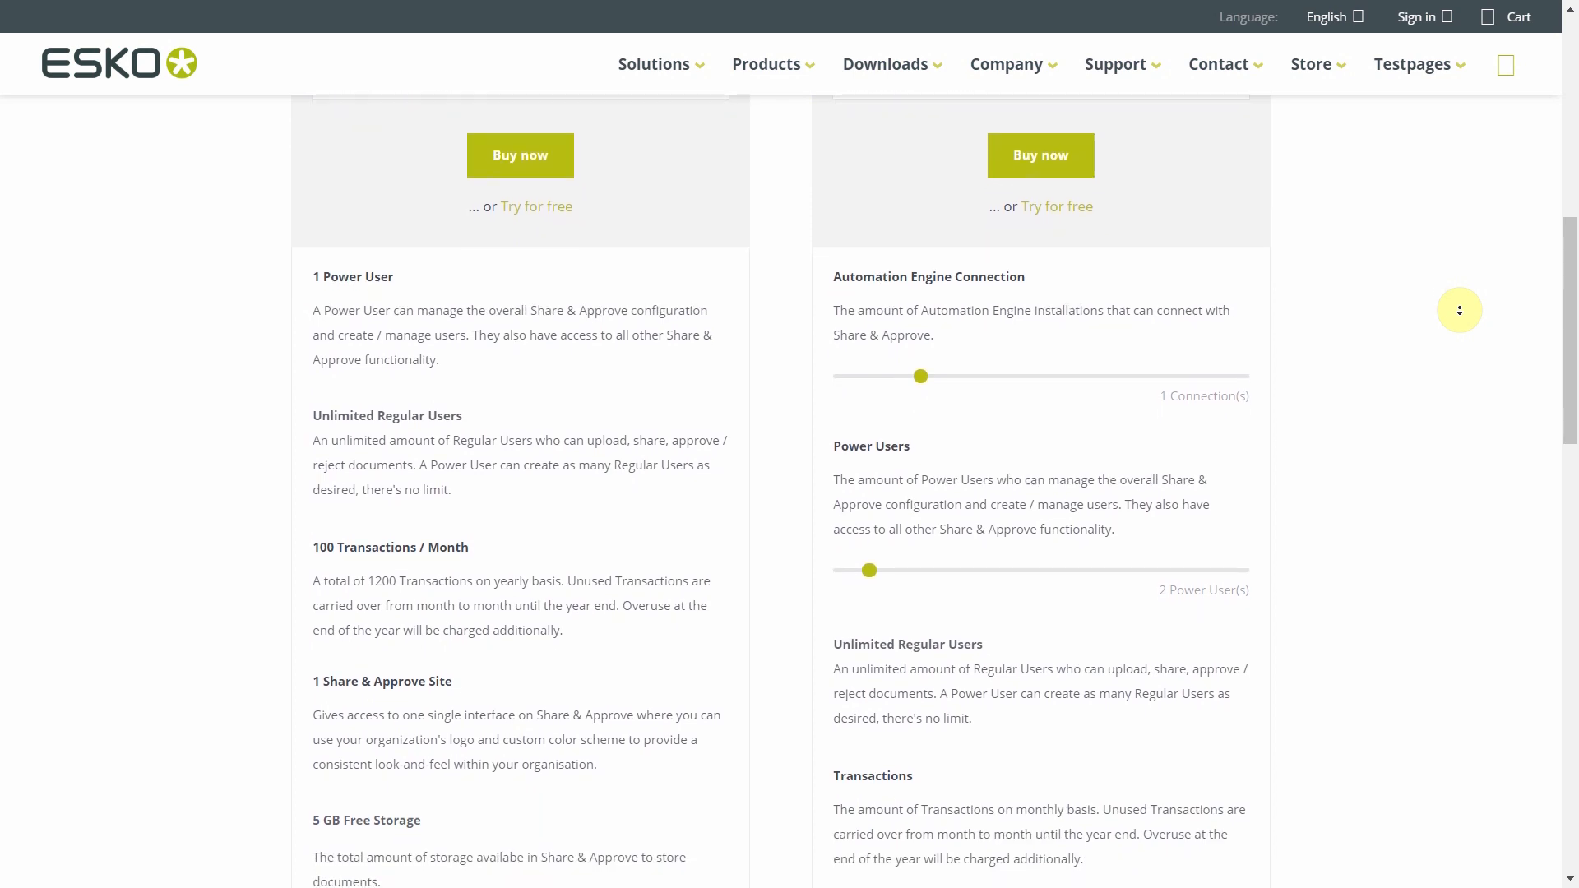
pyautogui.scroll(-1, 1460, 310)
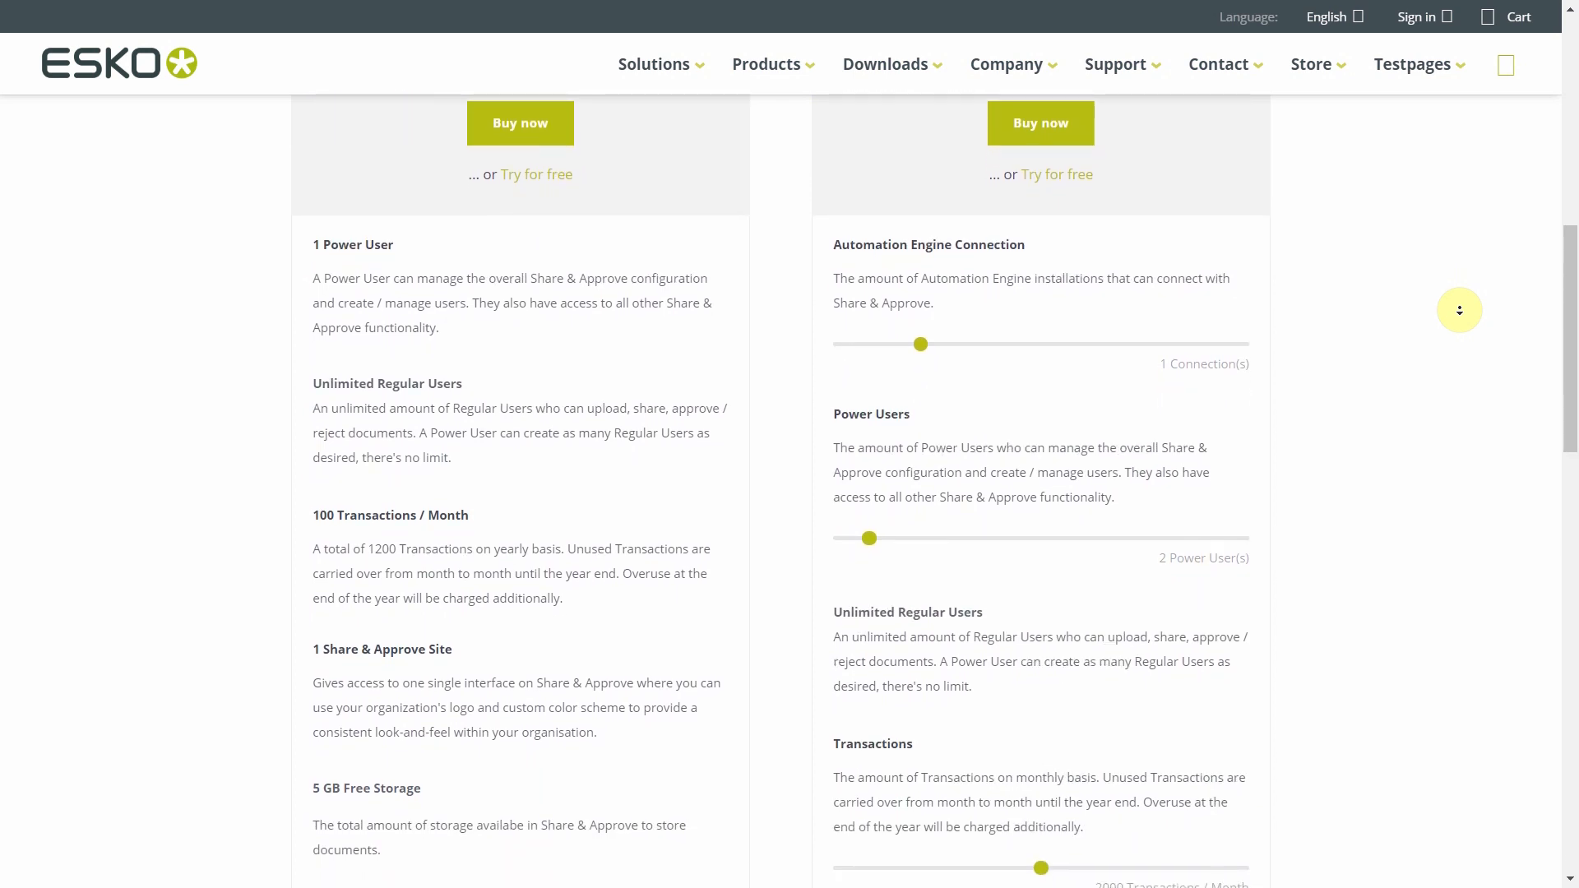
pyautogui.scroll(-1, 1459, 310)
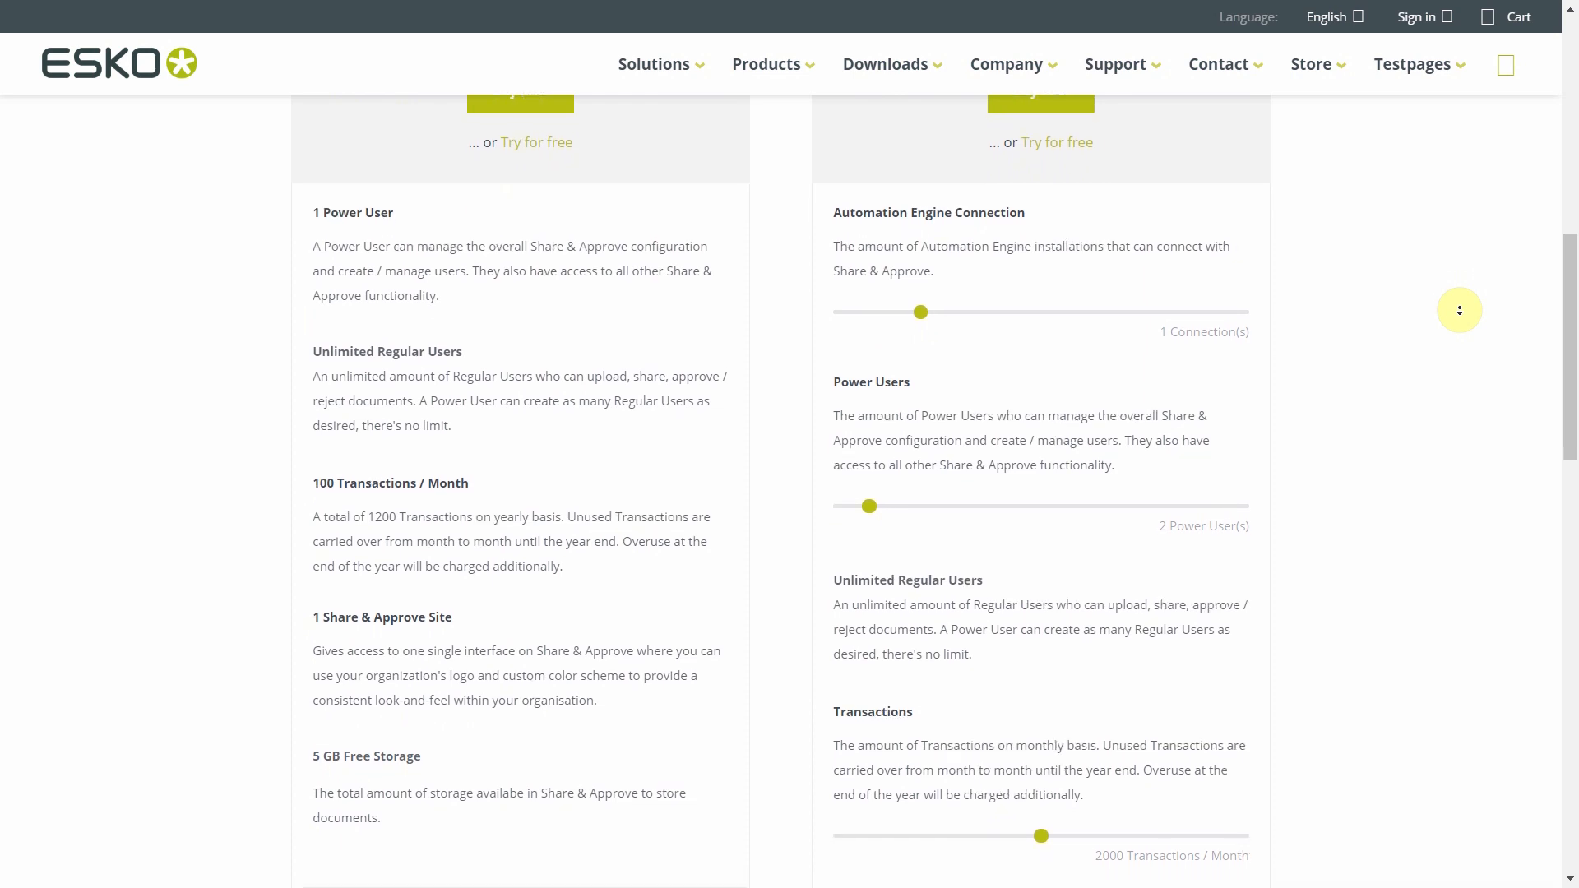
pyautogui.scroll(-1, 1459, 310)
pyautogui.scroll(-1, 1459, 310)
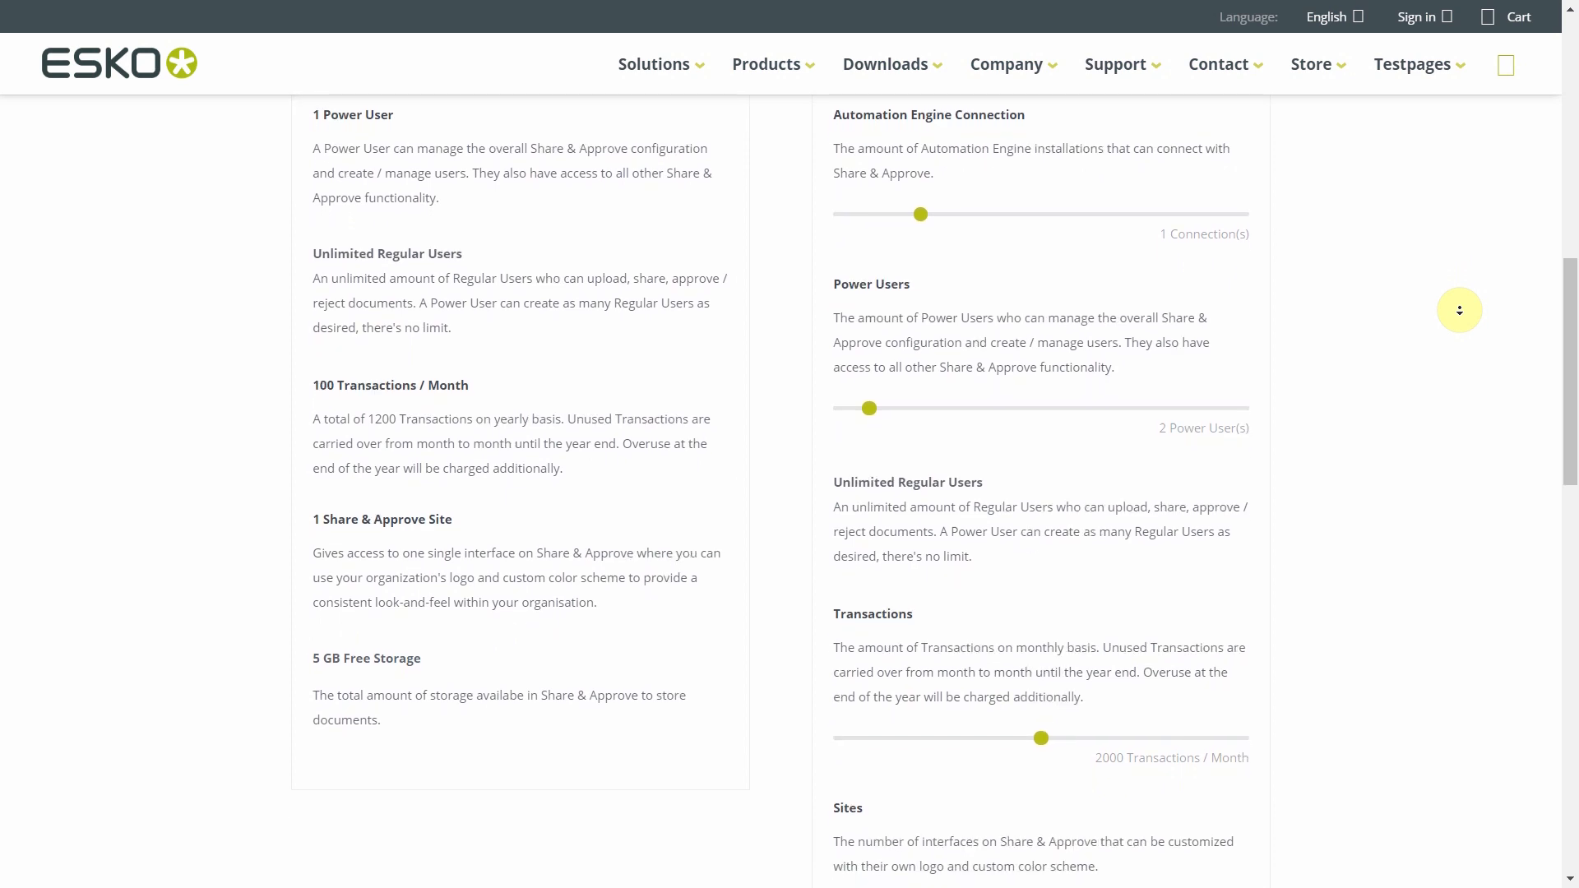
pyautogui.scroll(-1, 1459, 310)
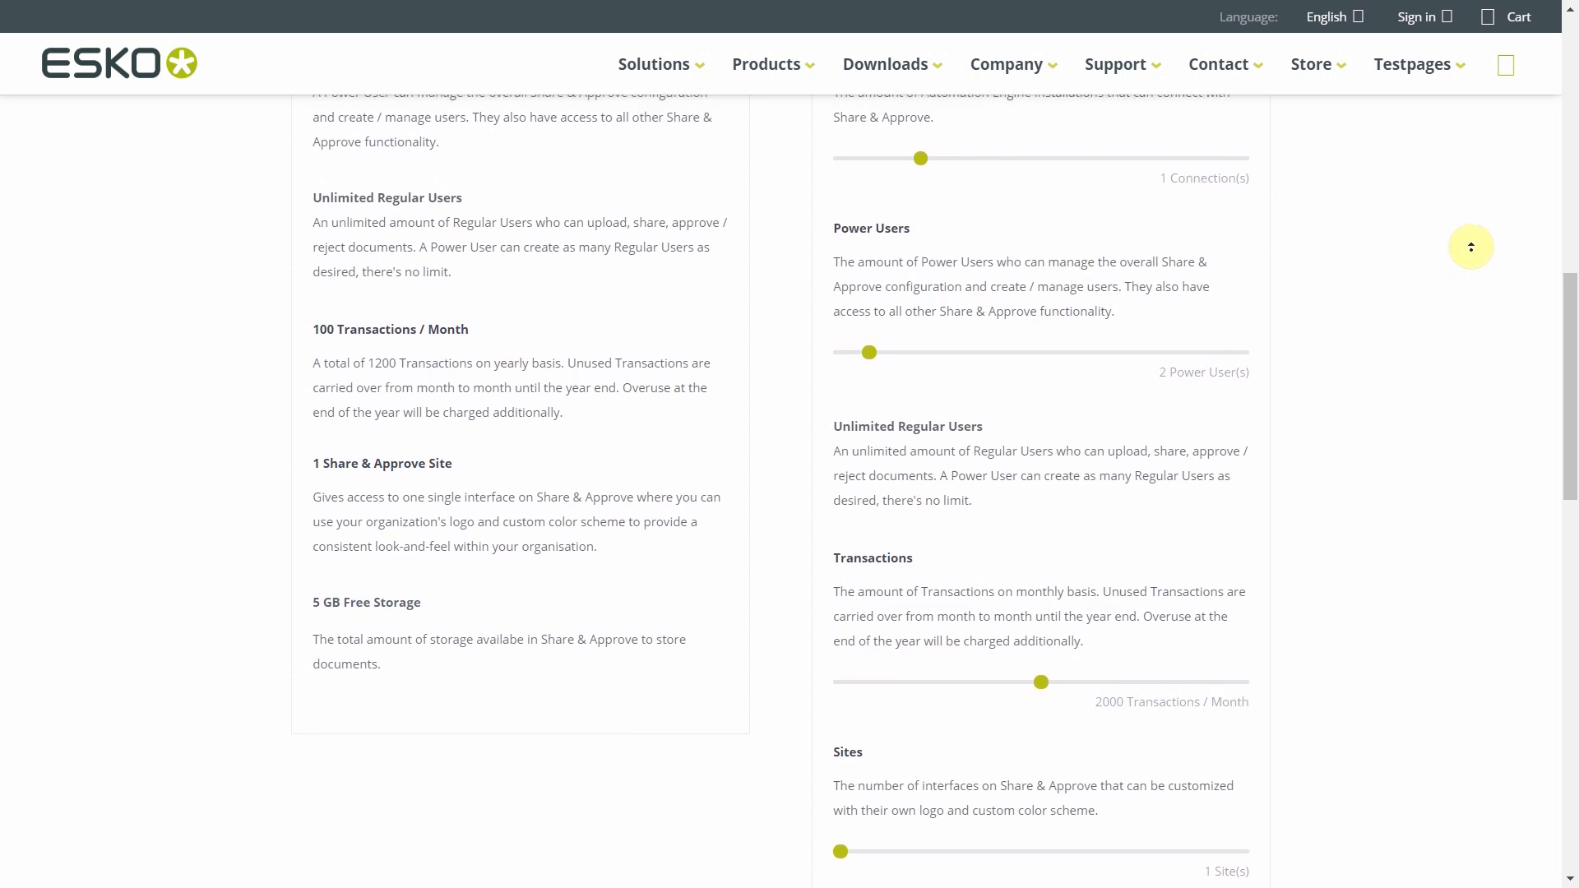
pyautogui.scroll(1, 1472, 245)
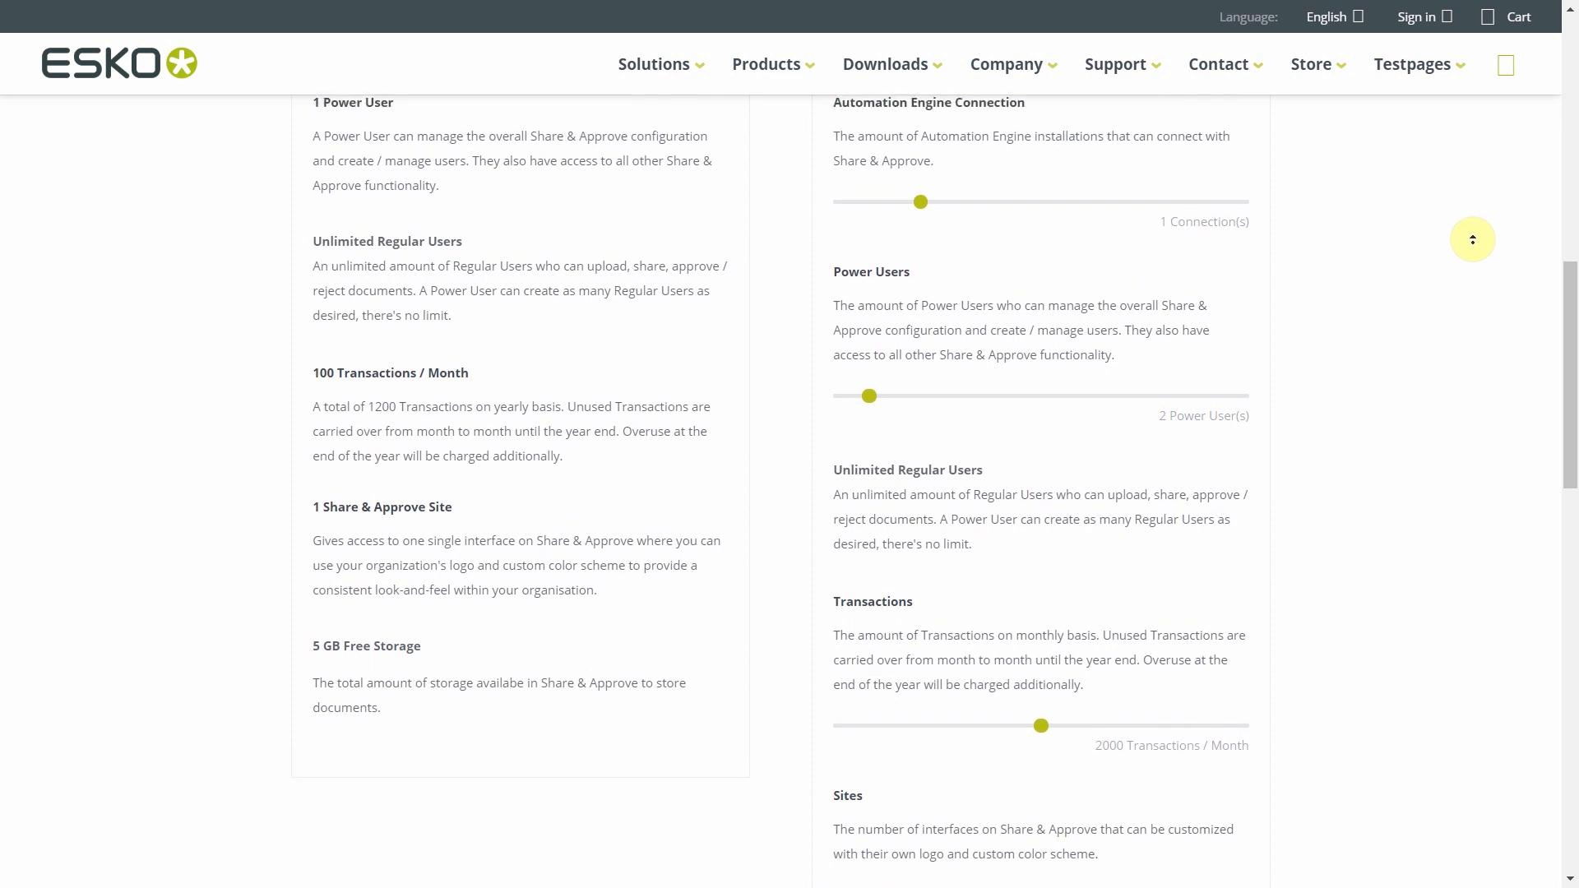
pyautogui.scroll(1, 1472, 239)
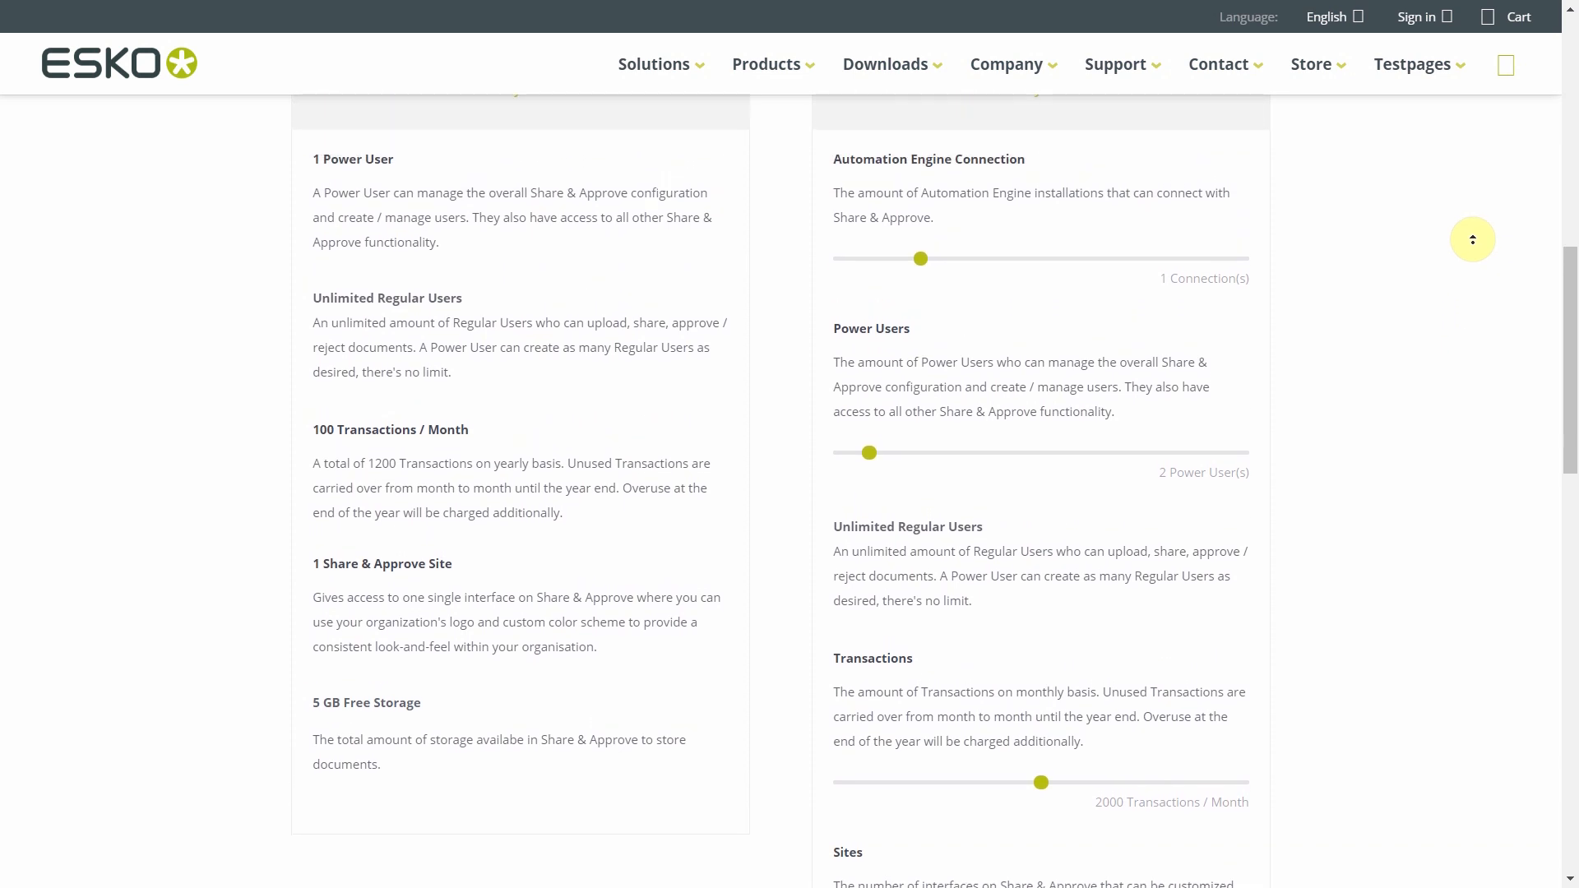
pyautogui.scroll(1, 1472, 239)
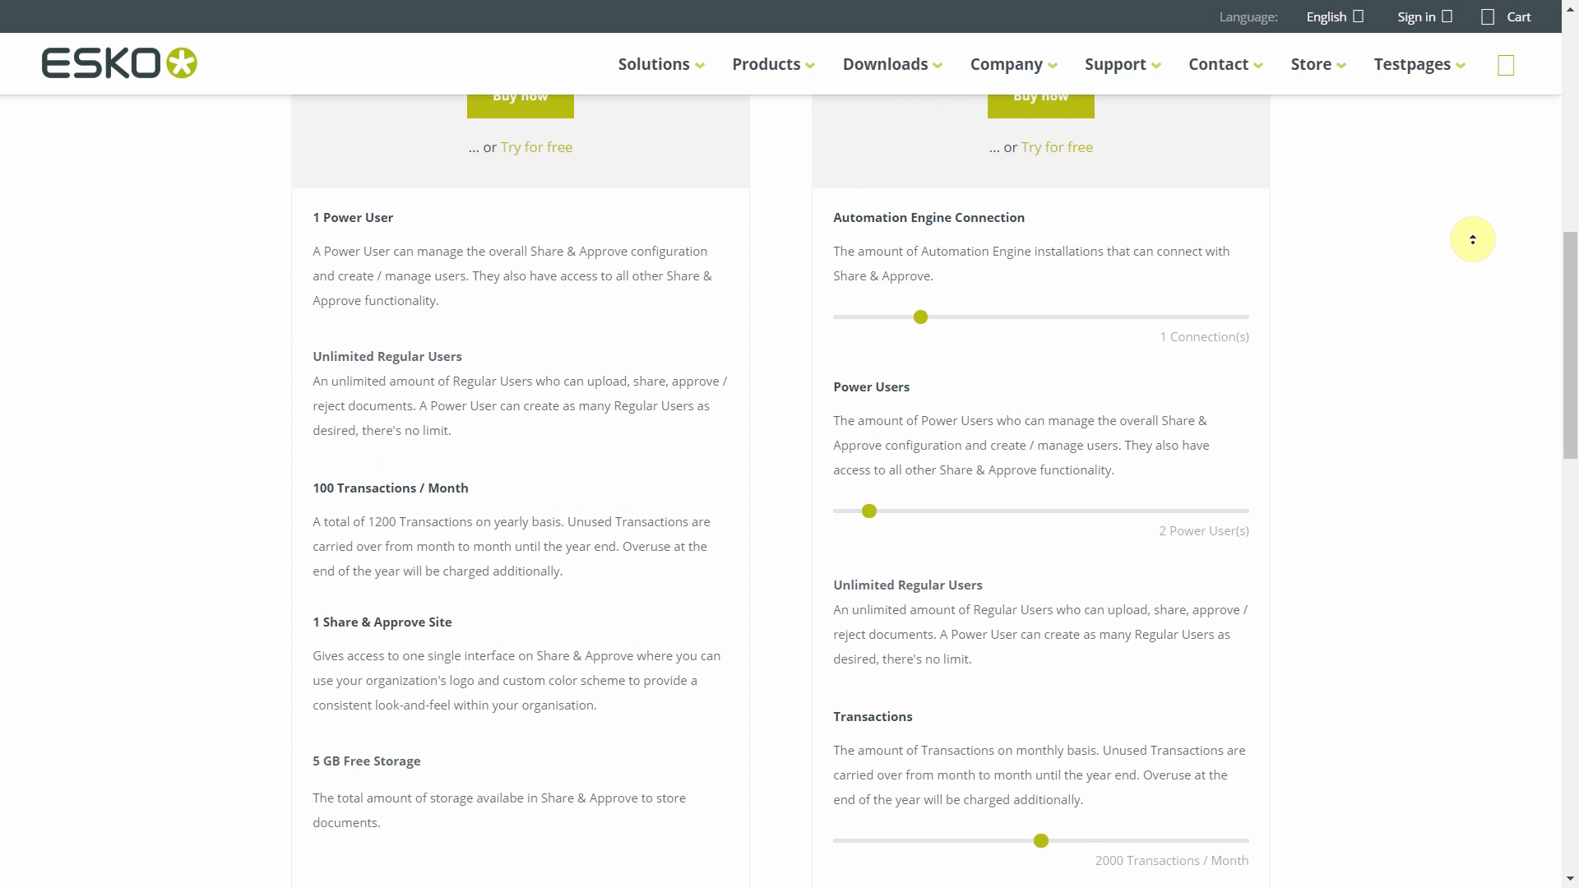
pyautogui.scroll(1, 1472, 239)
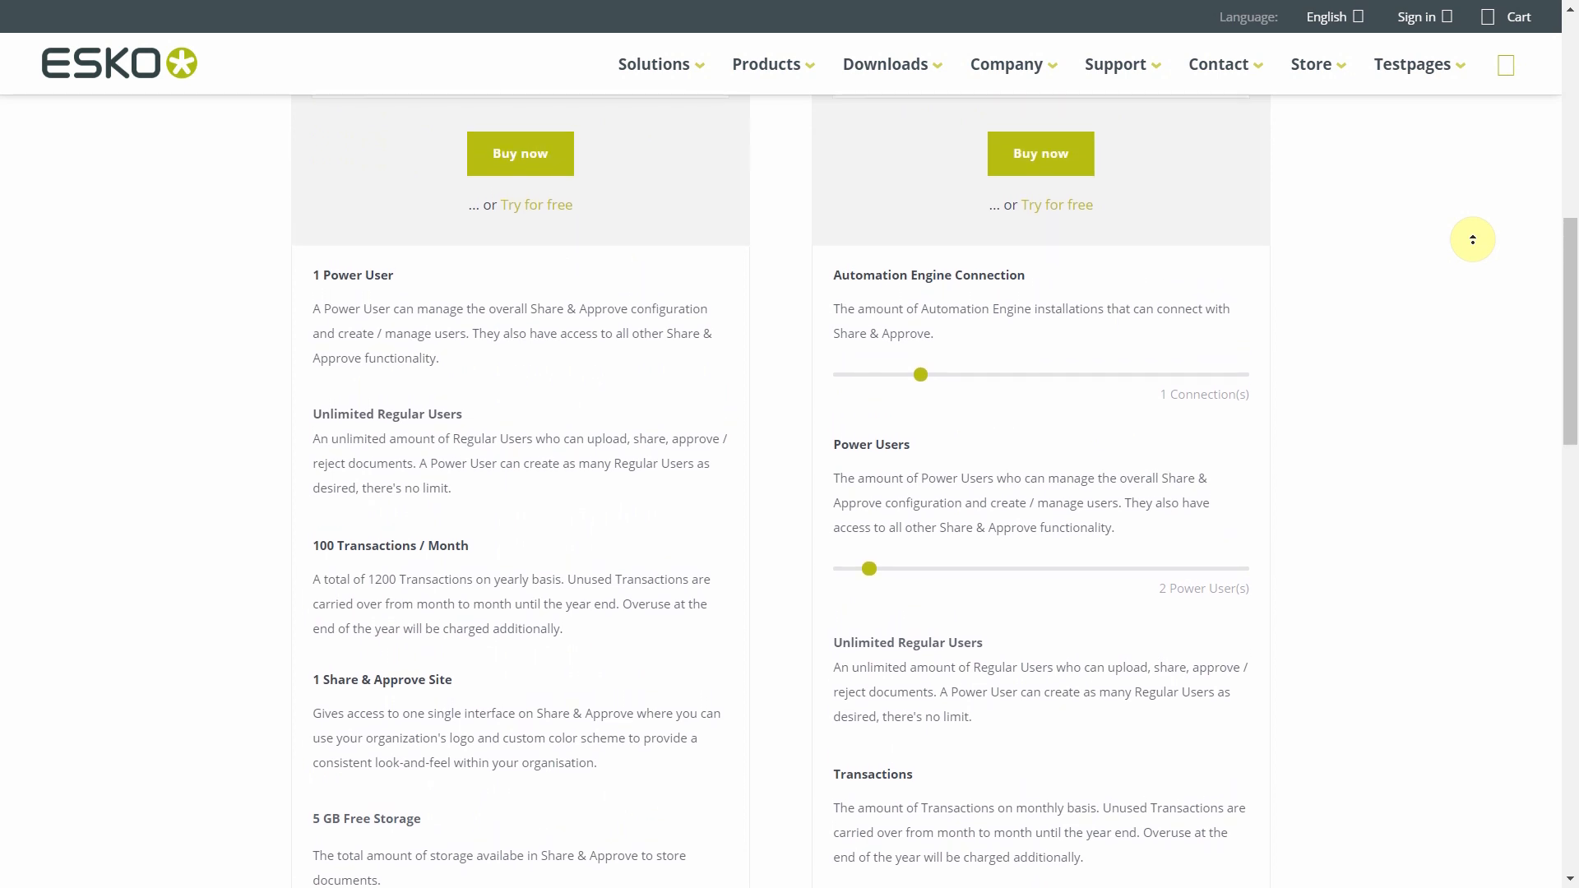
pyautogui.scroll(1, 1472, 240)
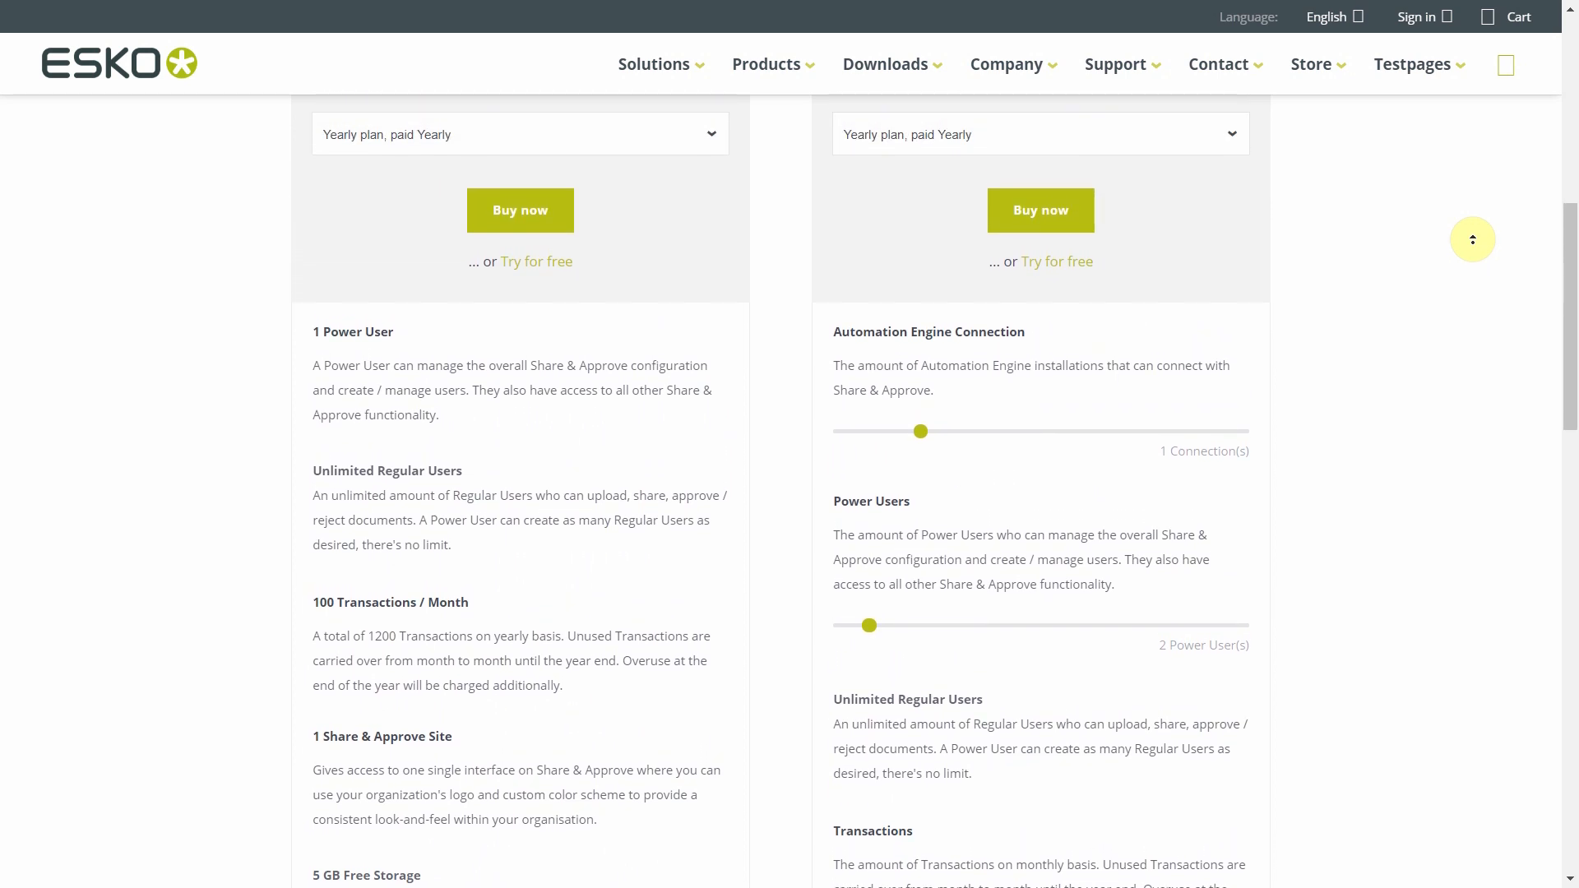
pyautogui.scroll(1, 1472, 239)
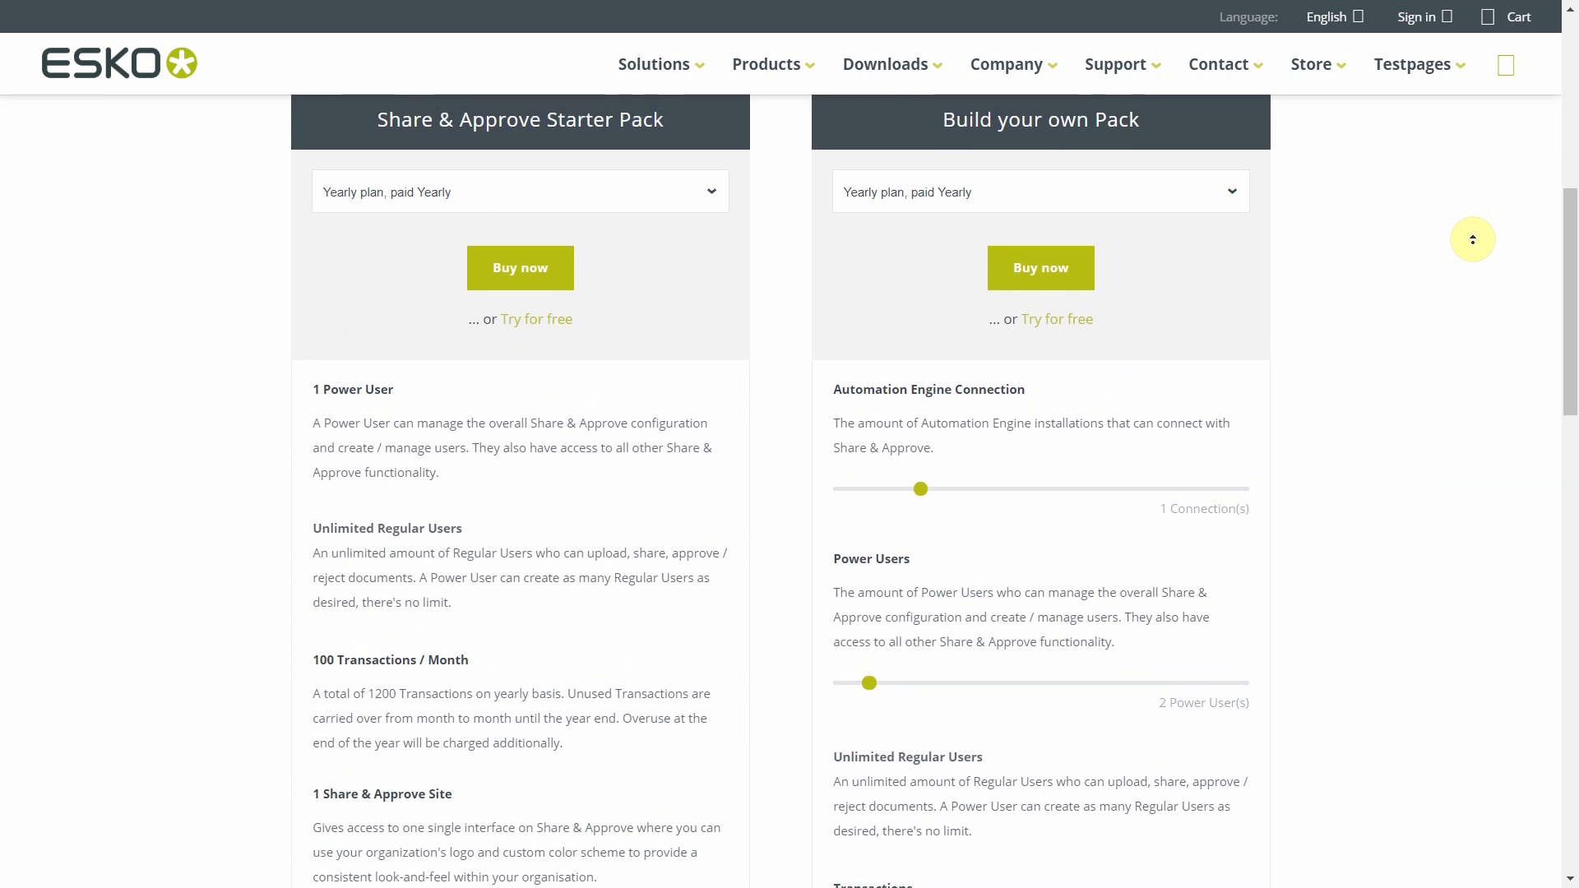
pyautogui.scroll(1, 1473, 241)
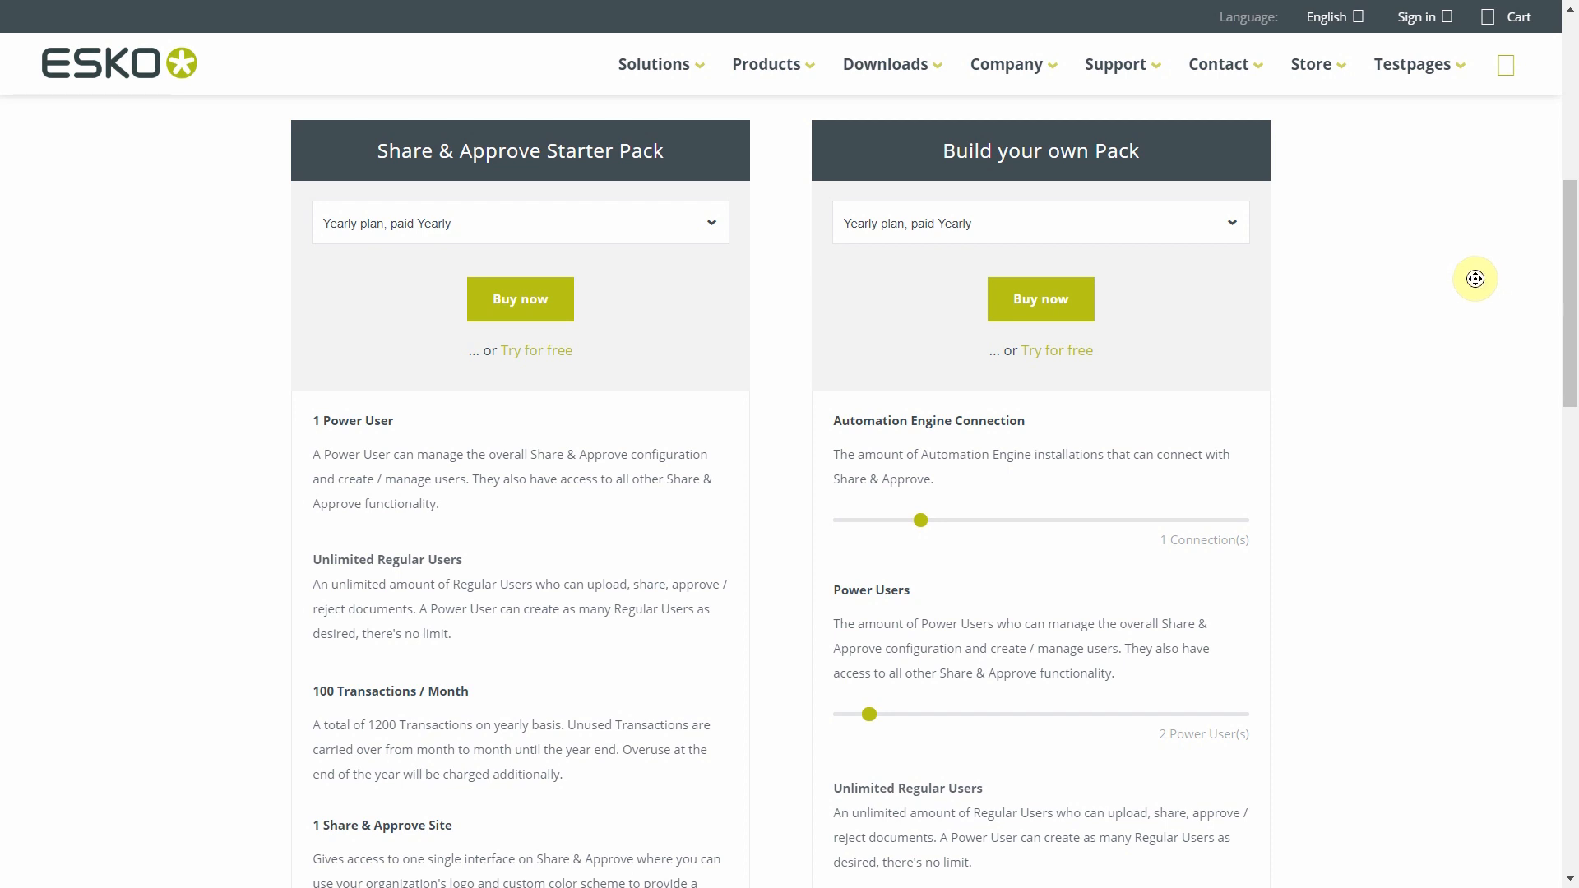
pyautogui.scroll(-1, 1476, 310)
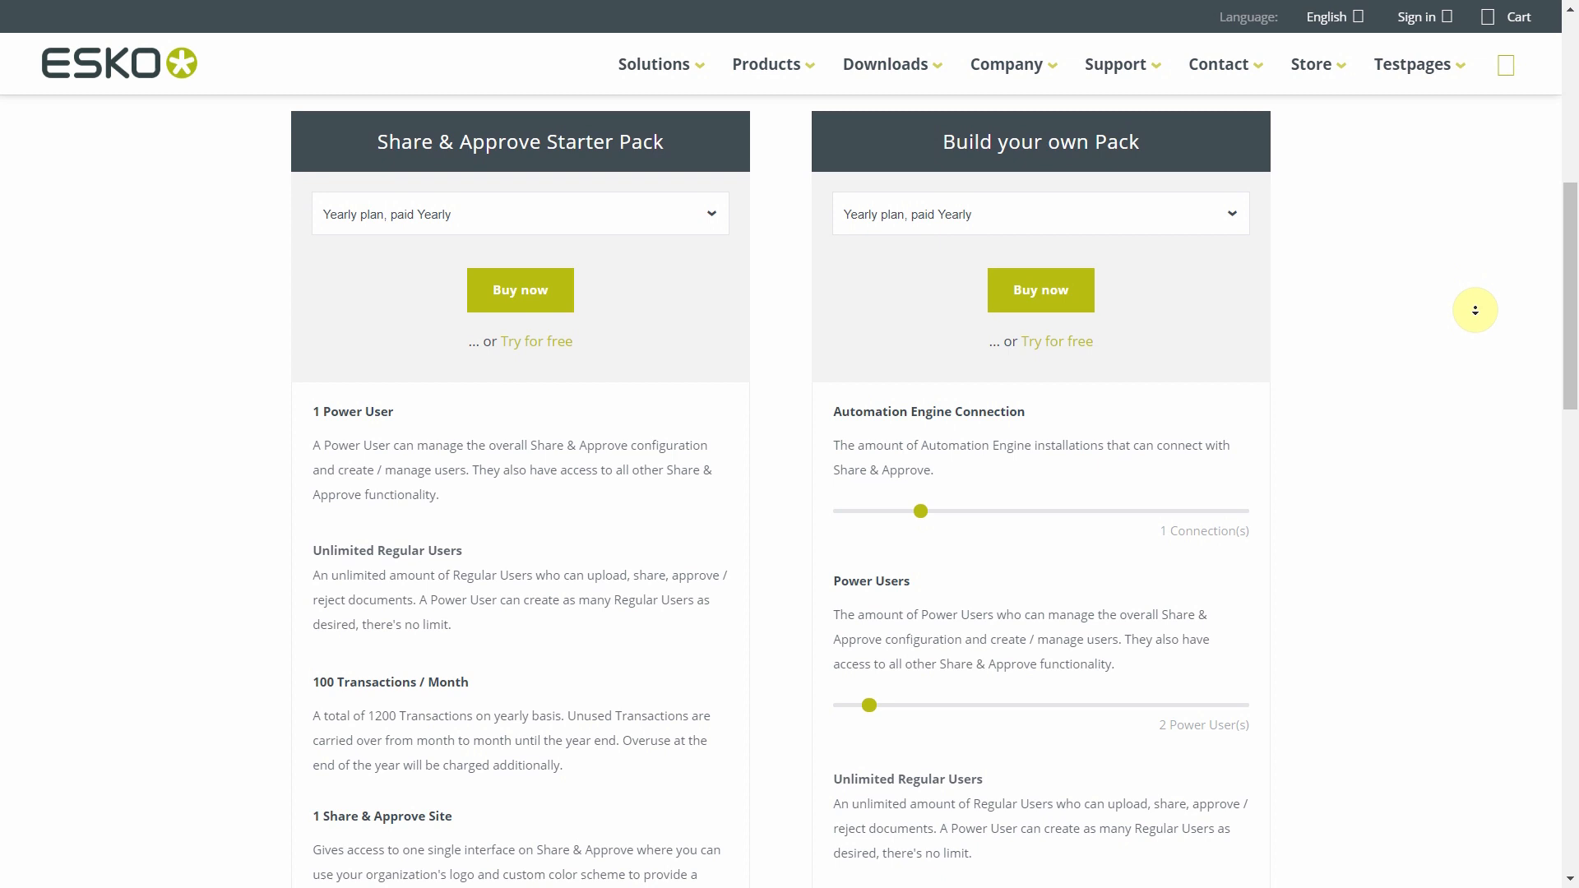